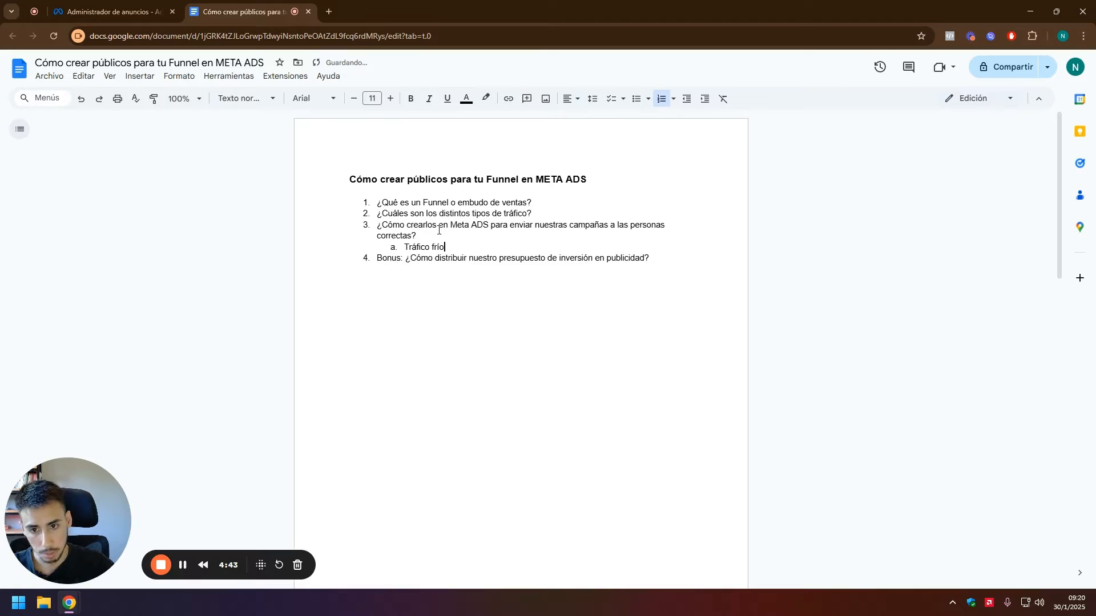
# Step: Add the lettered sub-items "Tráfico templado" and "Tráfico cálido" below "Tráfico frío" under question 3
pyautogui.press('Return')
pyautogui.write('Tráf')
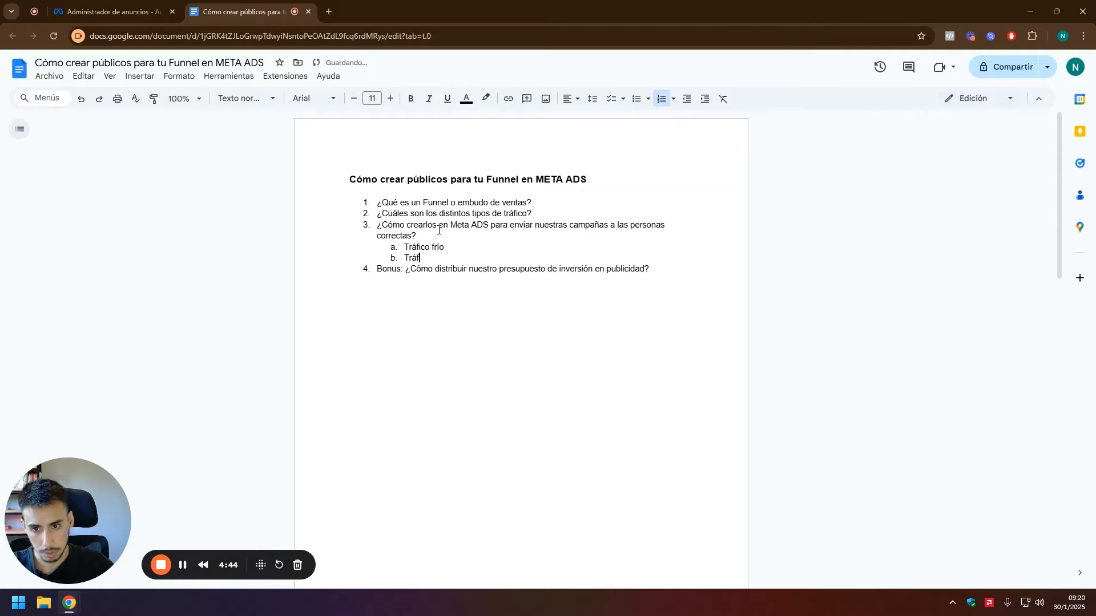
pyautogui.write('ico templado')
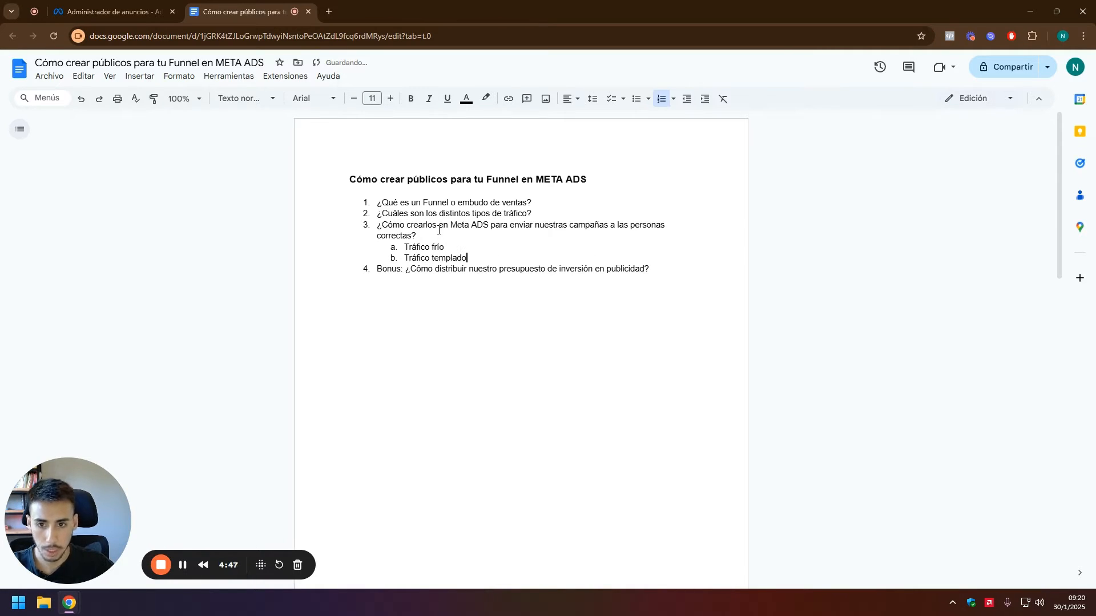
pyautogui.press('Return')
pyautogui.write('Tráfi')
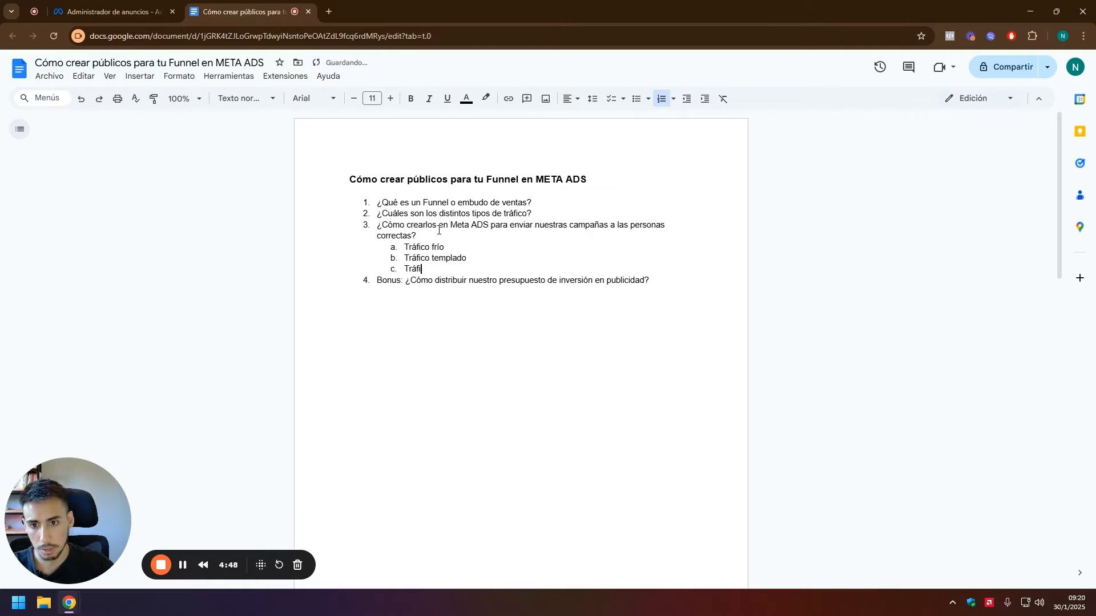
pyautogui.write('co cálido')
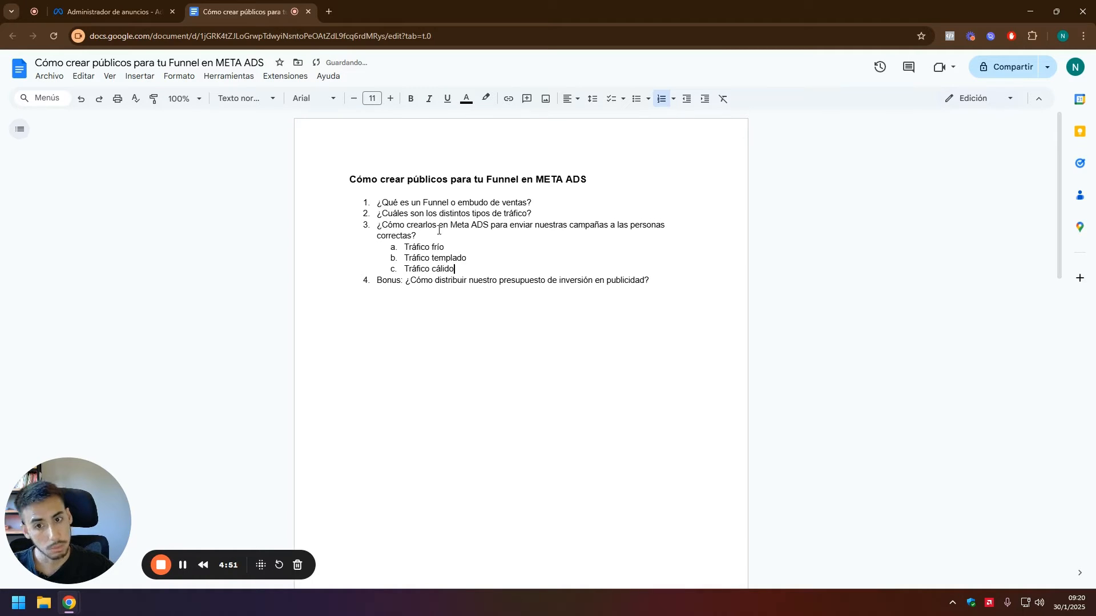
# Step: Insert one empty, further-indented sub-item beneath each of "Tráfico frío", "Tráfico templado" and "Tráfico cálido"
pyautogui.press('Up')
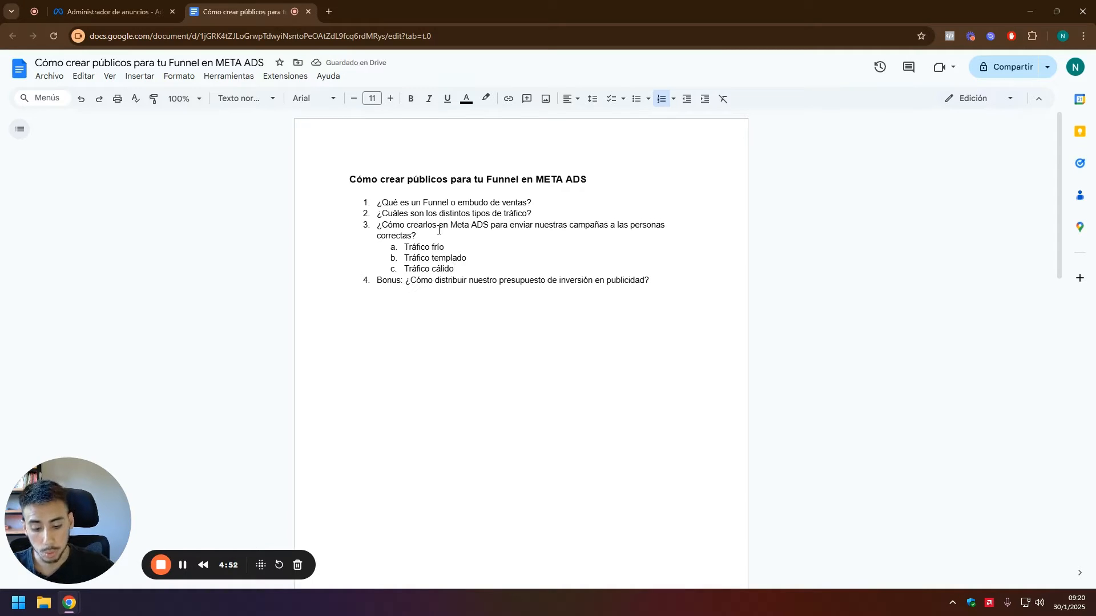
pyautogui.press('Return')
pyautogui.press('Tab')
pyautogui.press('Down')
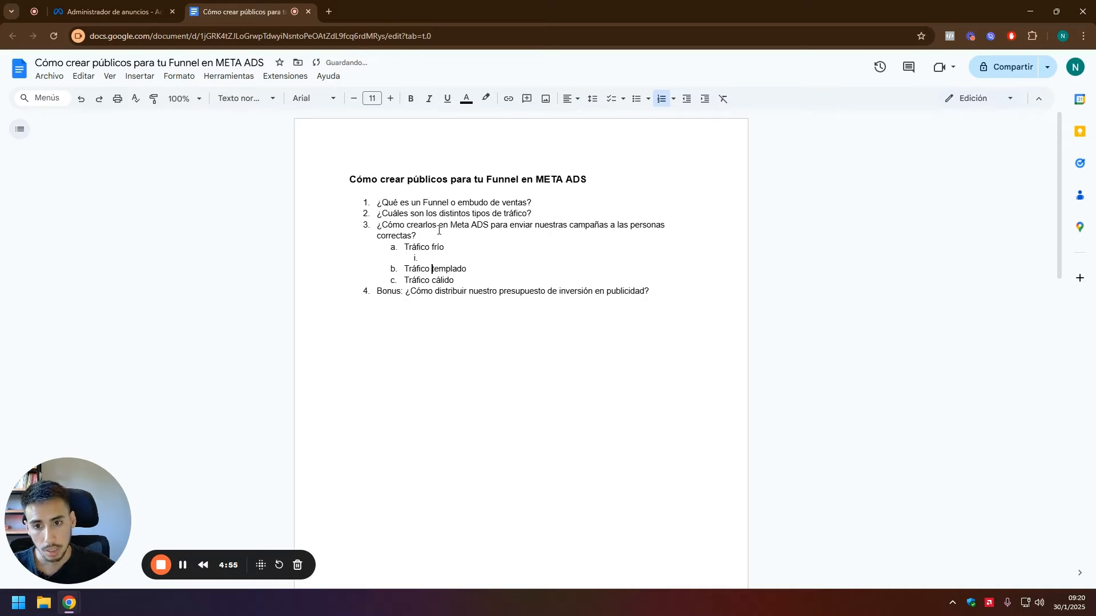
pyautogui.press('Right')
pyautogui.press('Right')
pyautogui.press('Right')
pyautogui.press('Return')
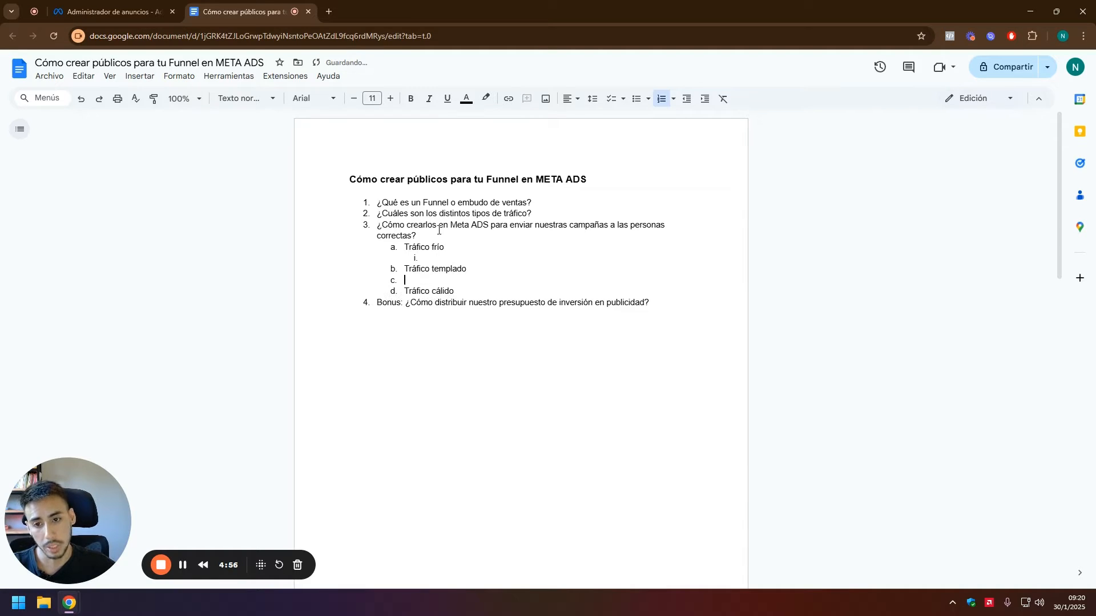
pyautogui.press('Down')
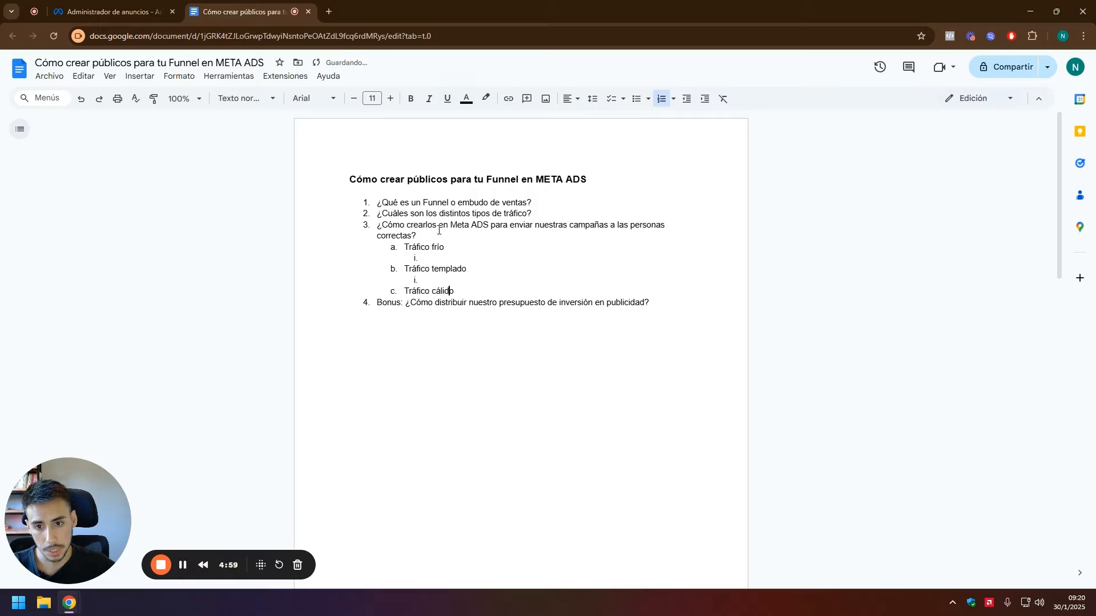
pyautogui.press('Return')
pyautogui.press('Tab')
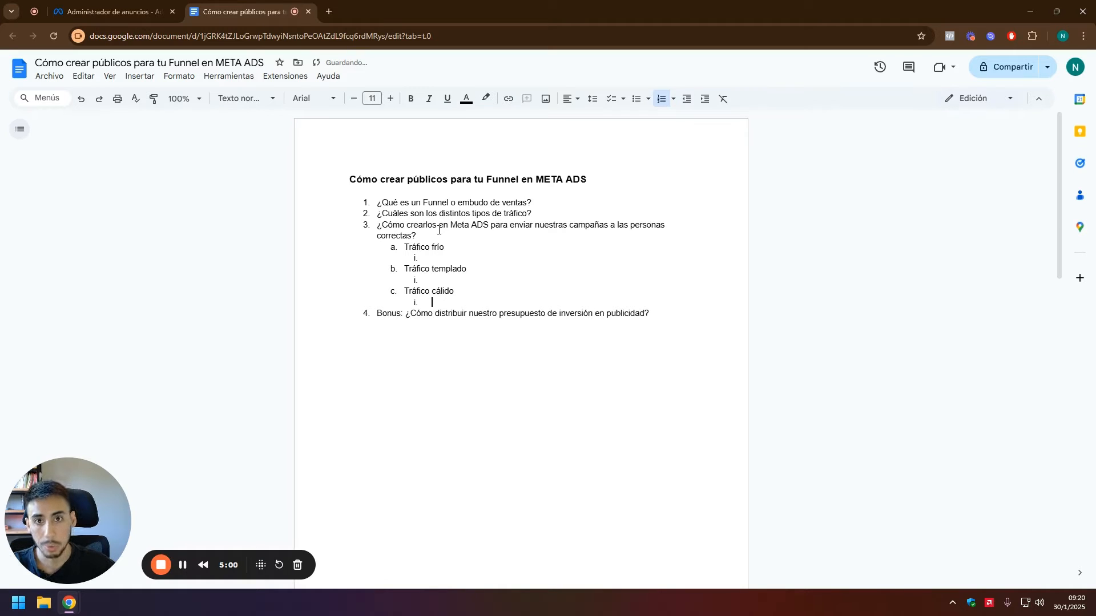
# Step: List "Públicos por intereses" and "Públicos similares" as the nested sub-items of "Tráfico frío"
pyautogui.press('Up')
pyautogui.press('Up')
pyautogui.press('Up')
pyautogui.press('Up')
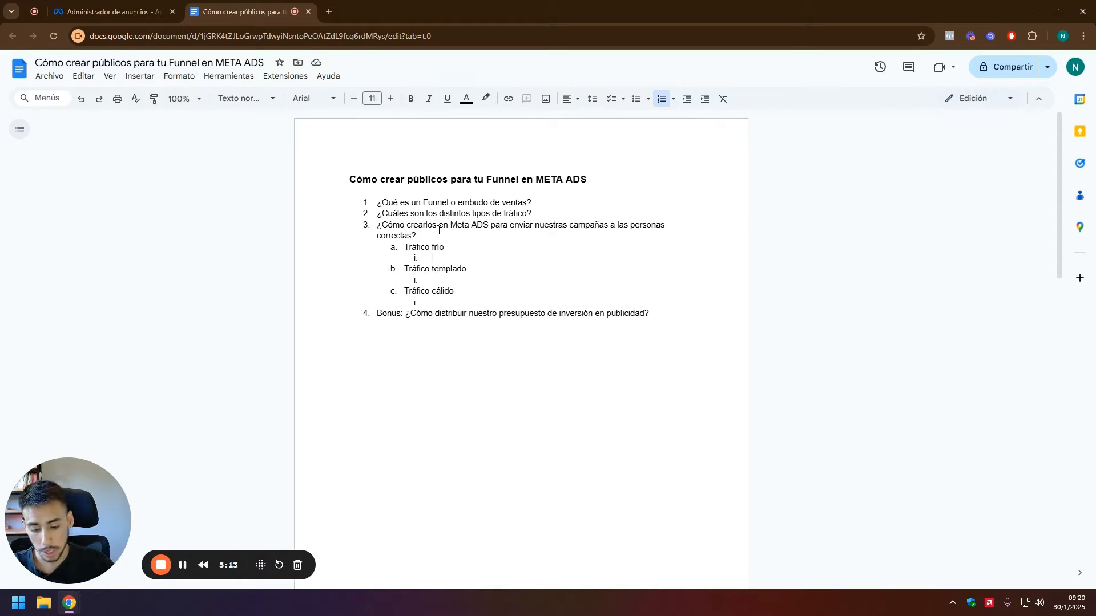
pyautogui.write('Públicos po')
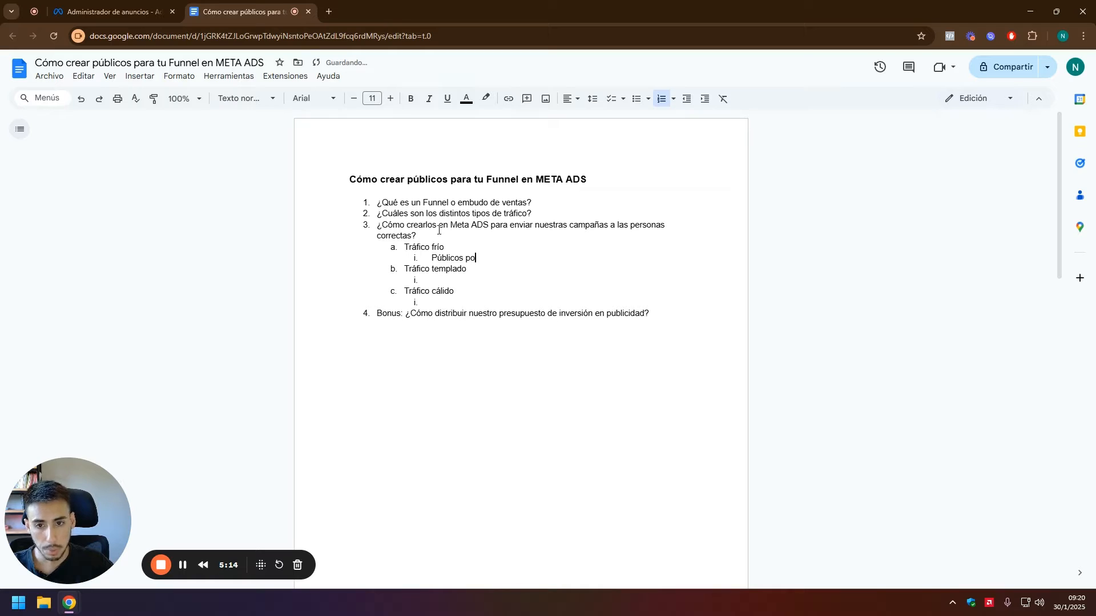
pyautogui.write('r interes')
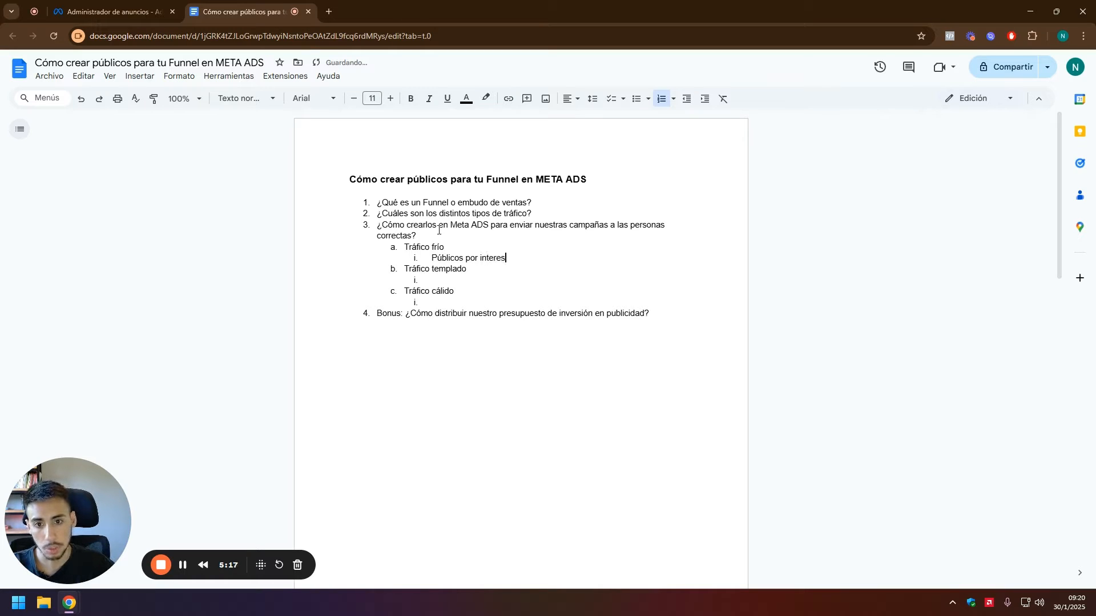
pyautogui.write('es')
pyautogui.press('BackSpace')
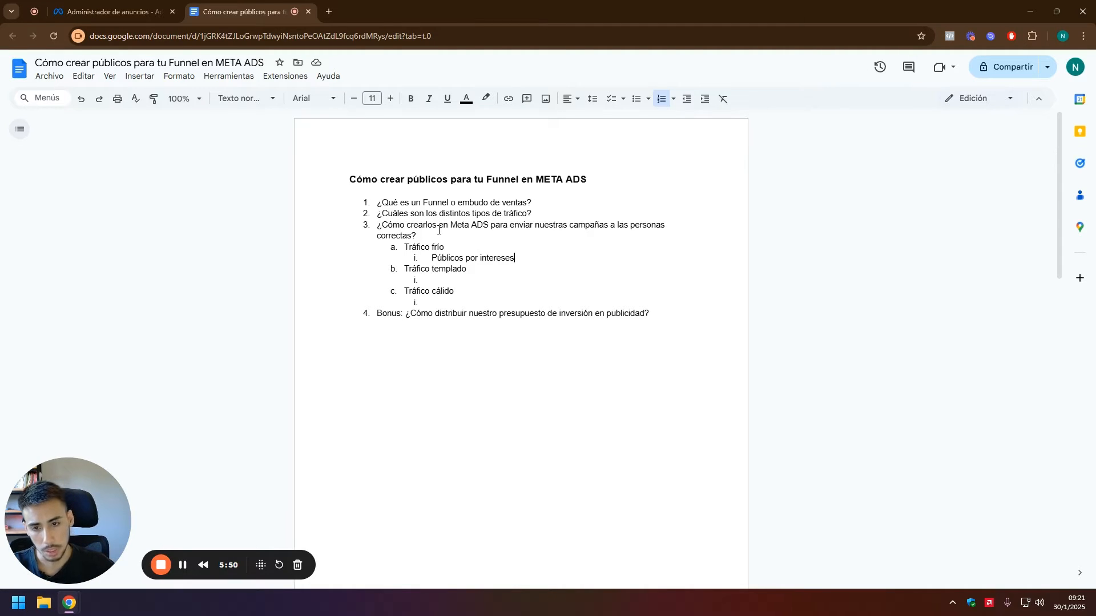
pyautogui.press('Return')
pyautogui.write('Públi')
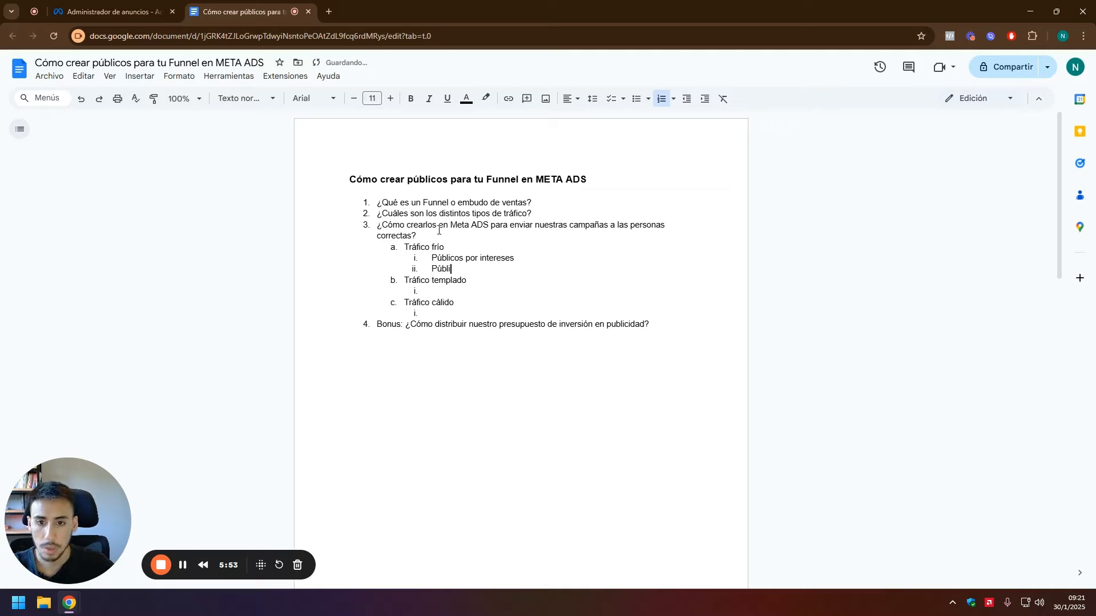
pyautogui.write('cos similares')
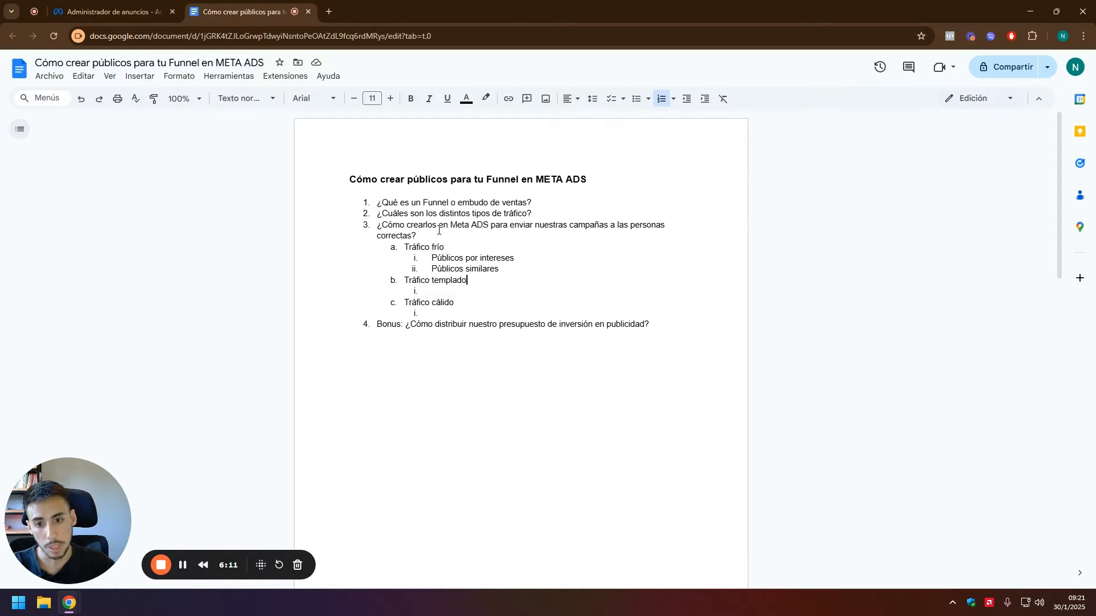
# Step: Fill in the empty sub-item under "Tráfico templado" with "Públicos personalizados WEB"
pyautogui.press('Down')
pyautogui.write('P')
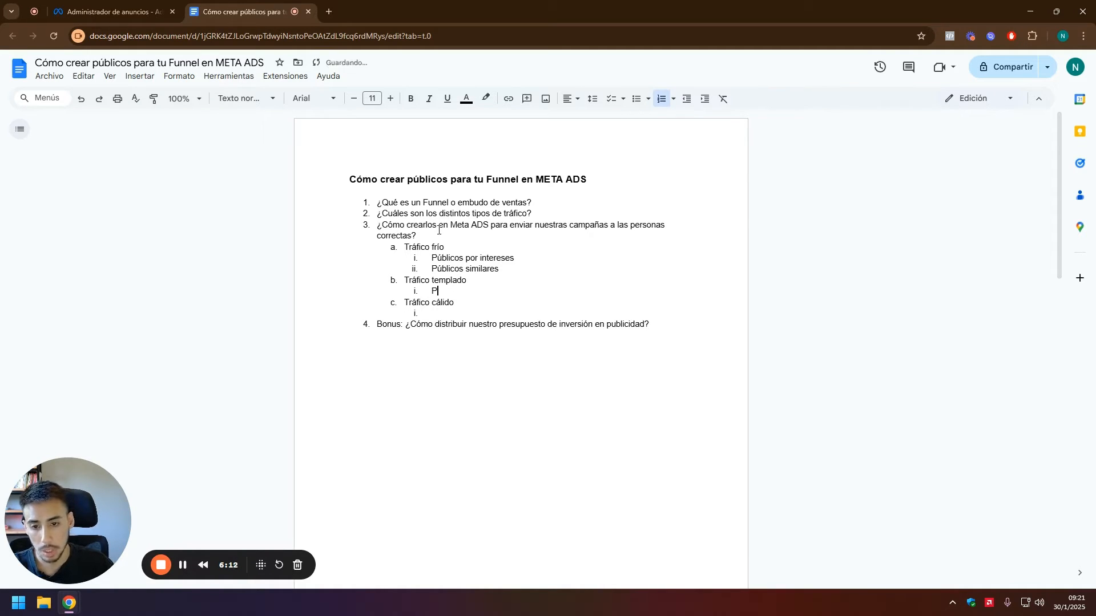
pyautogui.write('úbl')
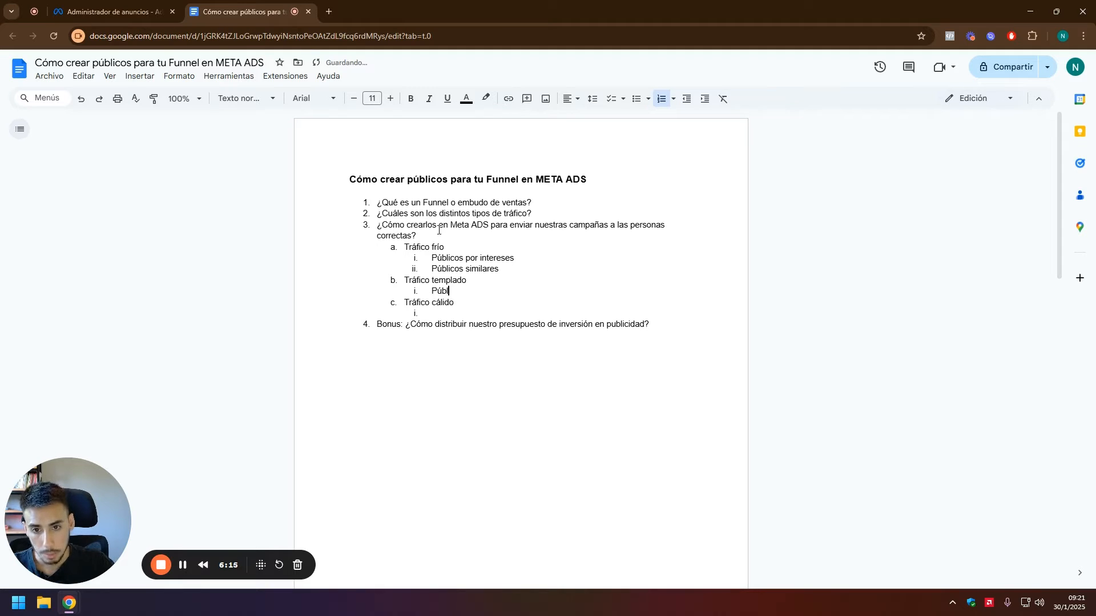
pyautogui.write('icos personali')
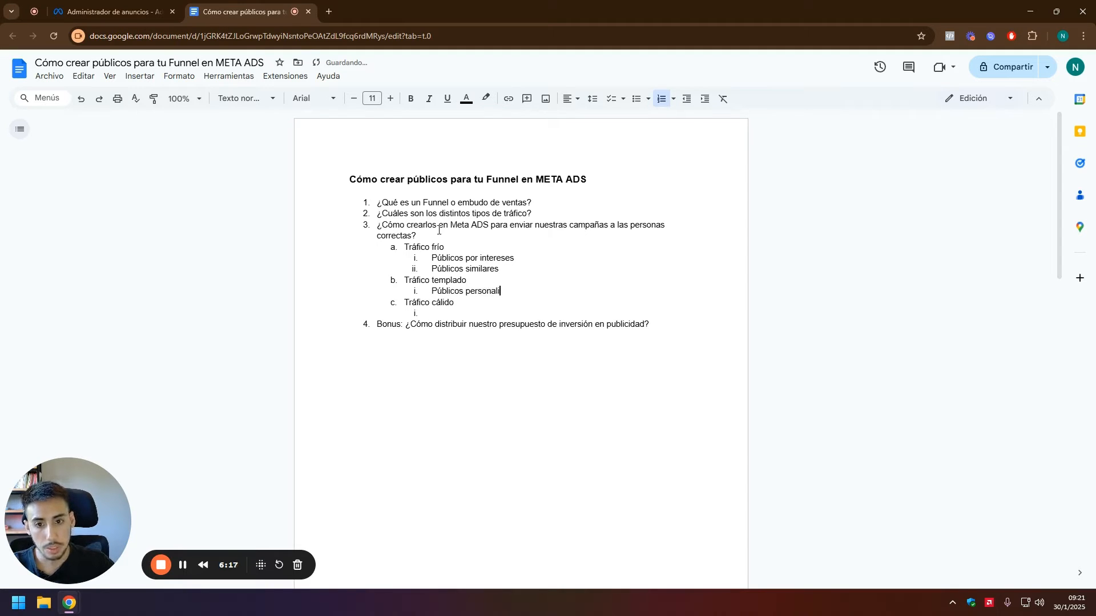
pyautogui.write('zados')
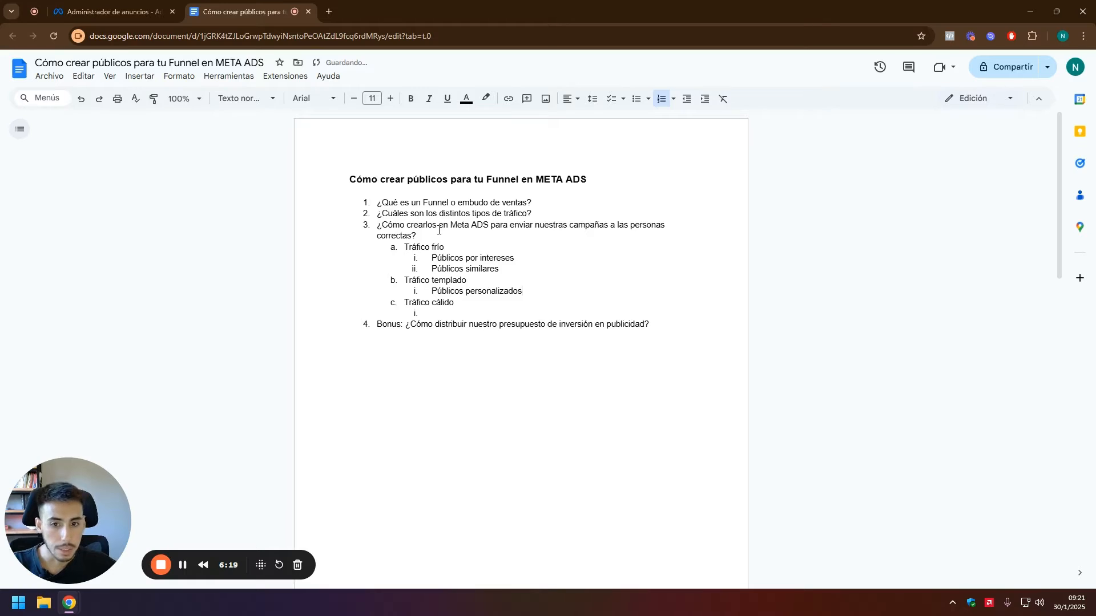
pyautogui.write(' WEB')
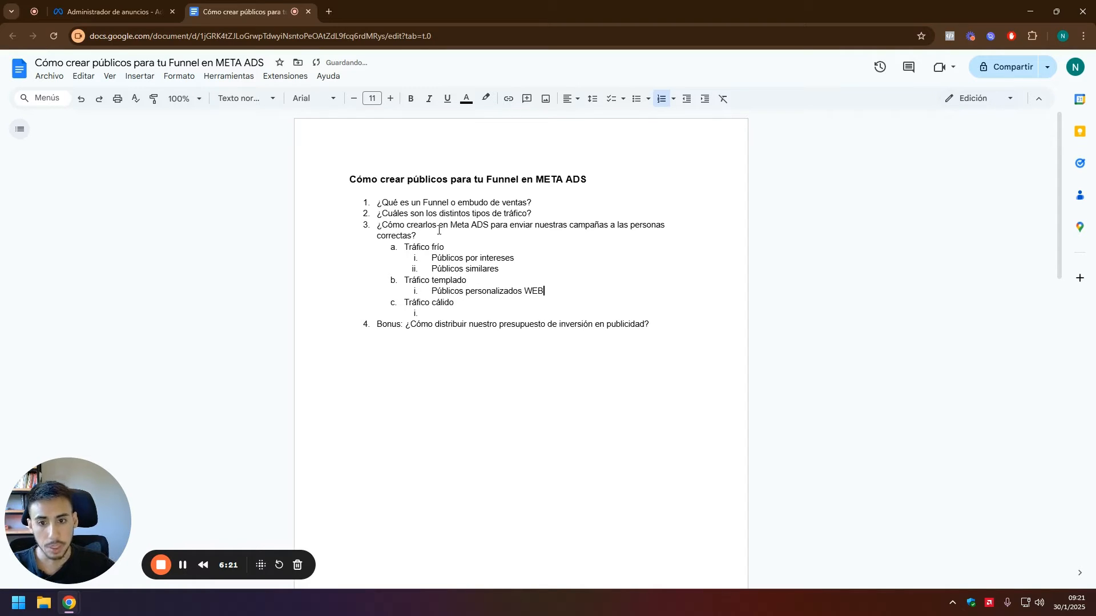
# Step: Add "Públicos personalizados Instagram" and "Públicos personalizados Facebook" as further sub-items of "Tráfico templado"
pyautogui.press('Return')
pyautogui.write('Púb')
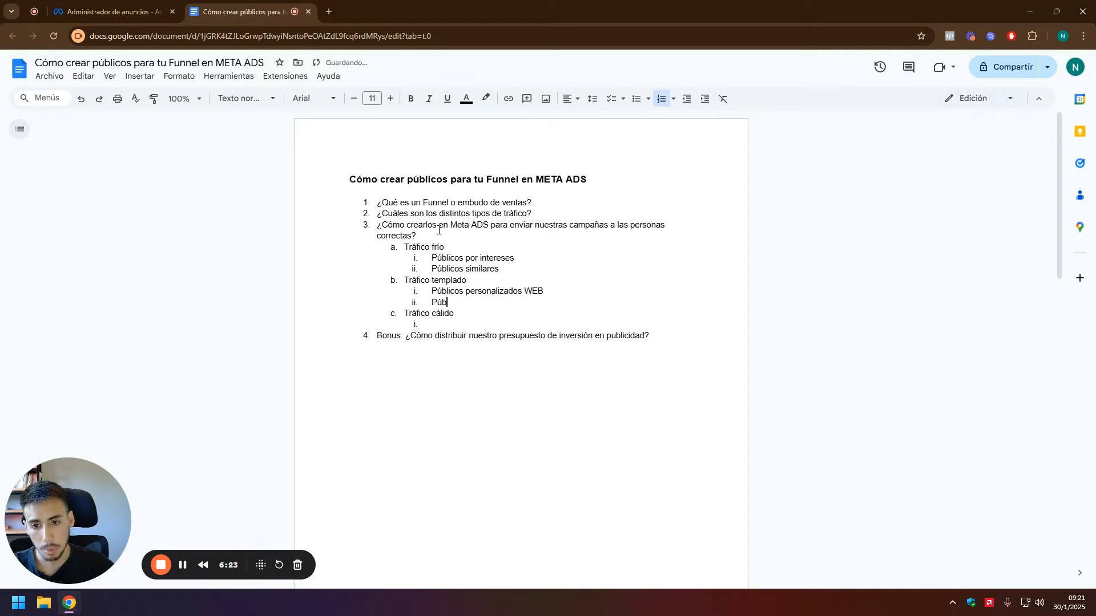
pyautogui.write('licos personali')
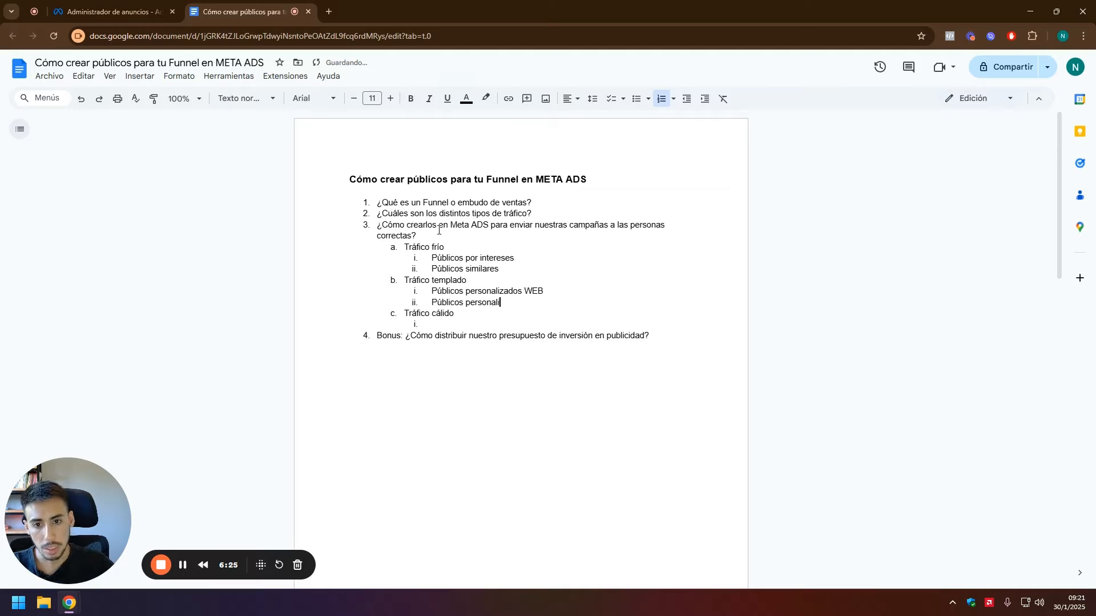
pyautogui.write('zados I')
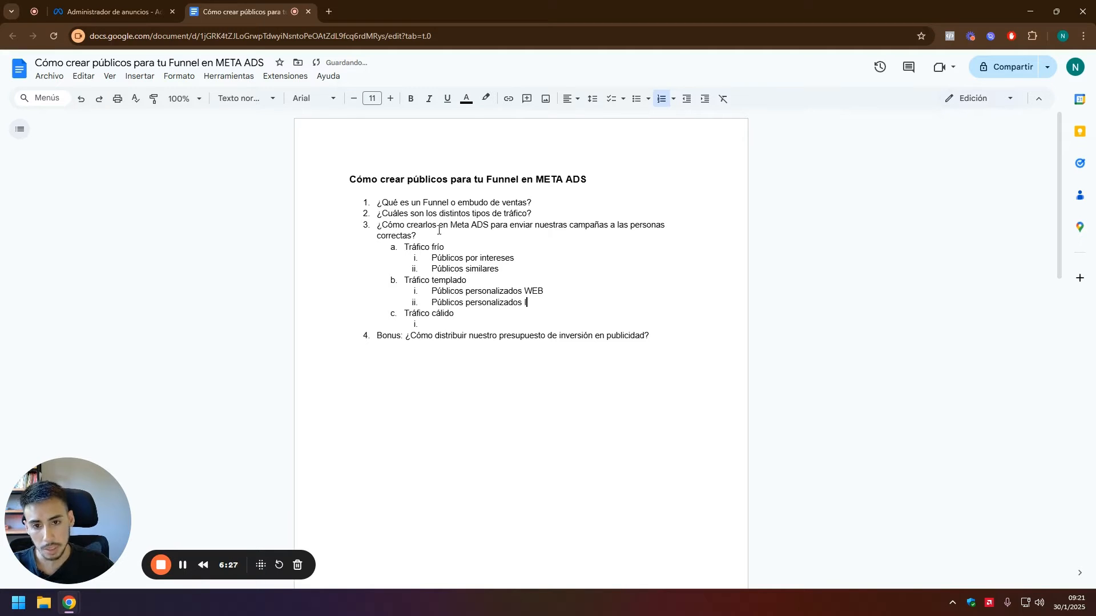
pyautogui.write('nstagram')
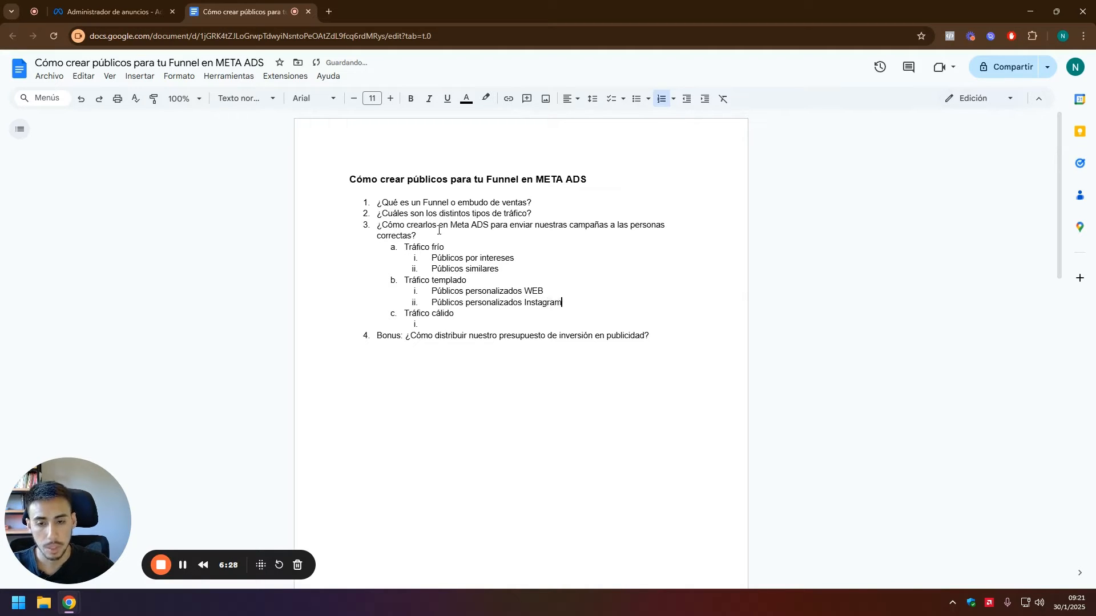
pyautogui.press('Return')
pyautogui.write('Públicos personali')
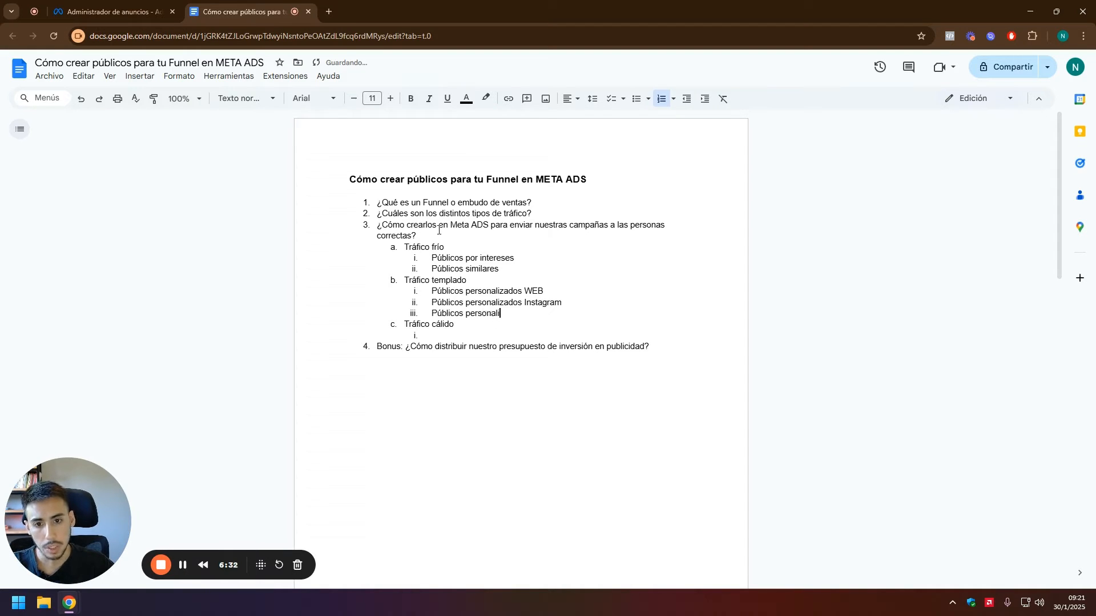
pyautogui.write('zados')
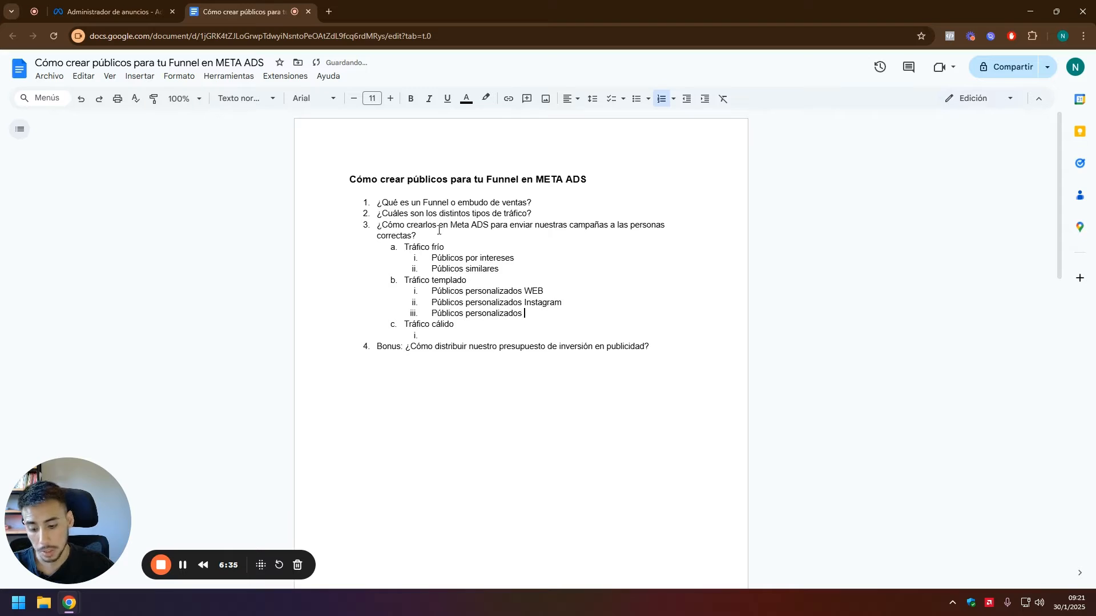
pyautogui.write(' Facebook')
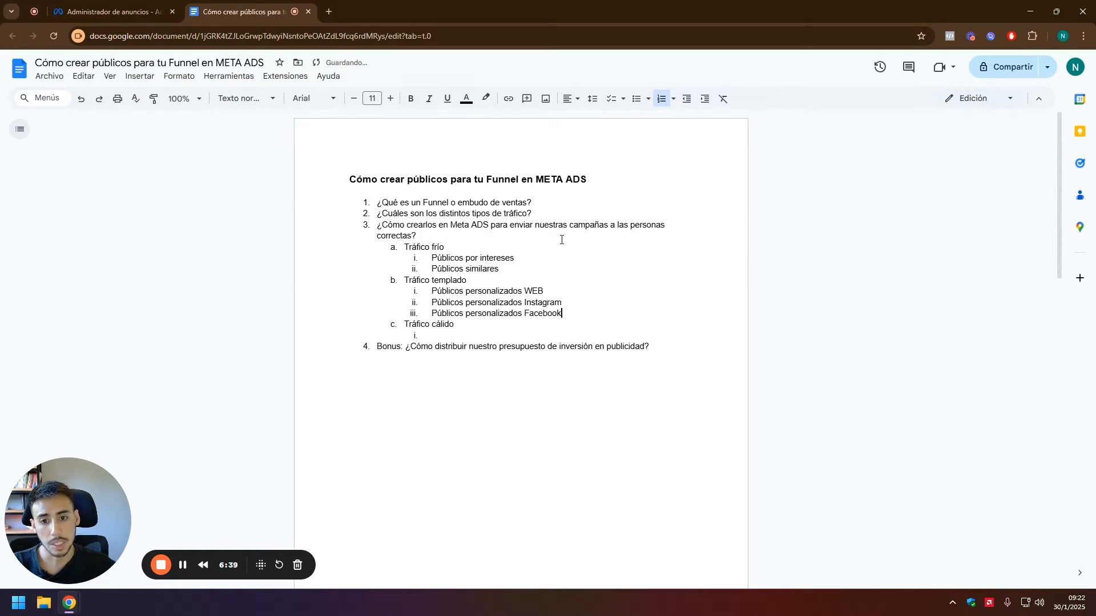
pyautogui.click(593, 303)
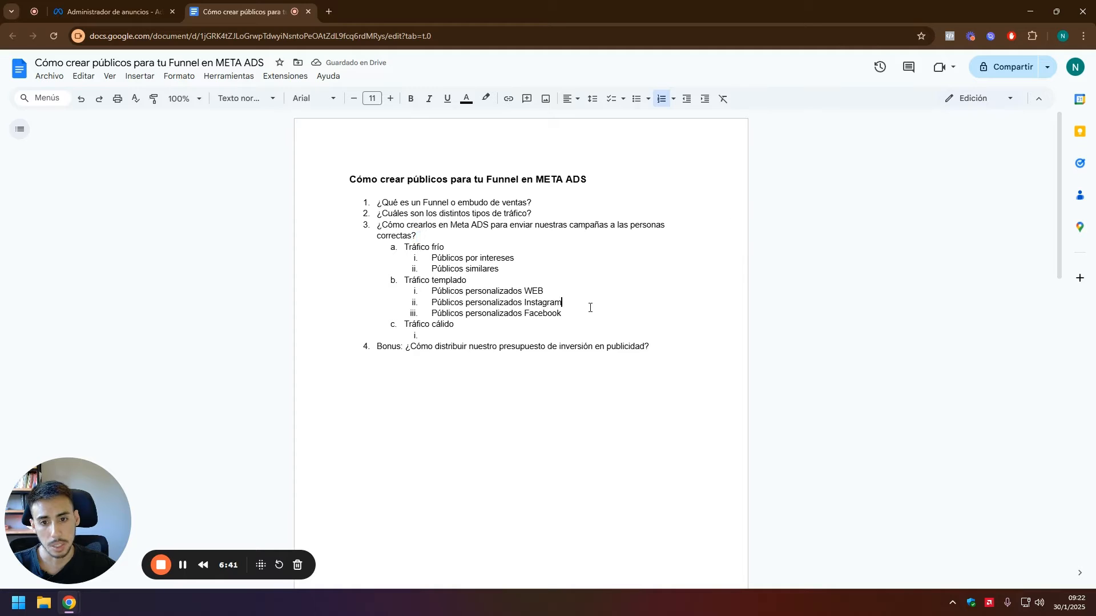
pyautogui.hotkey('shift', 'Down')
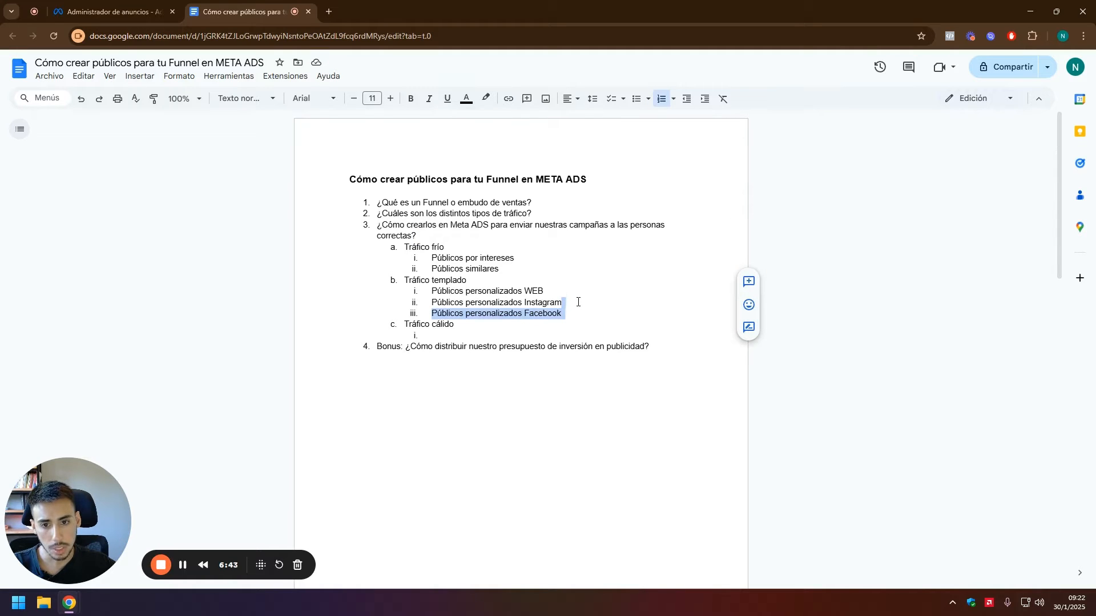
pyautogui.click(578, 301)
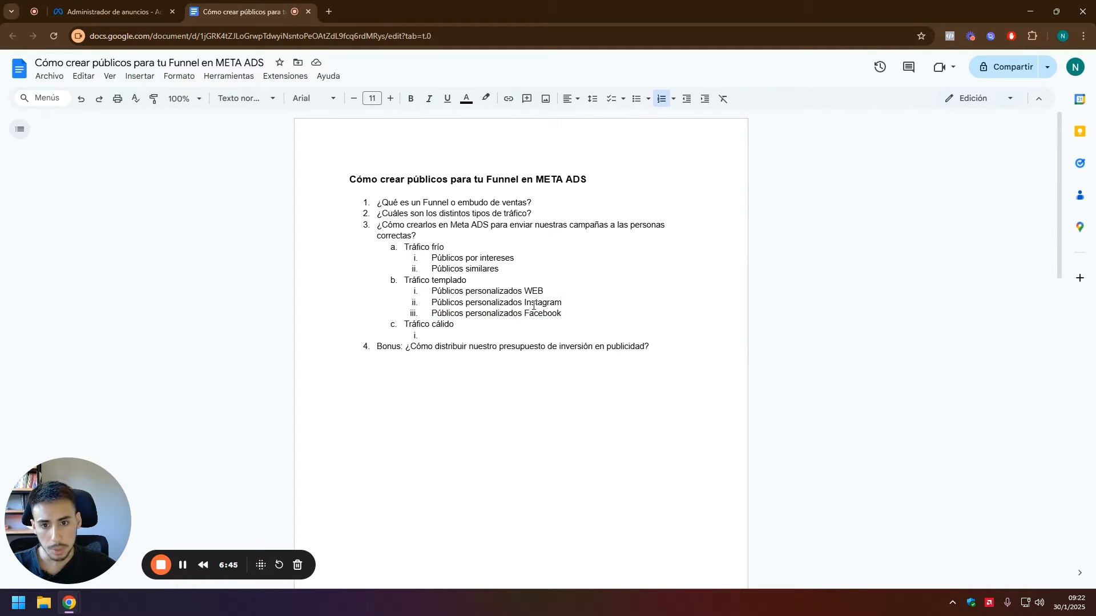
pyautogui.moveTo(526, 303); pyautogui.dragTo(565, 313)
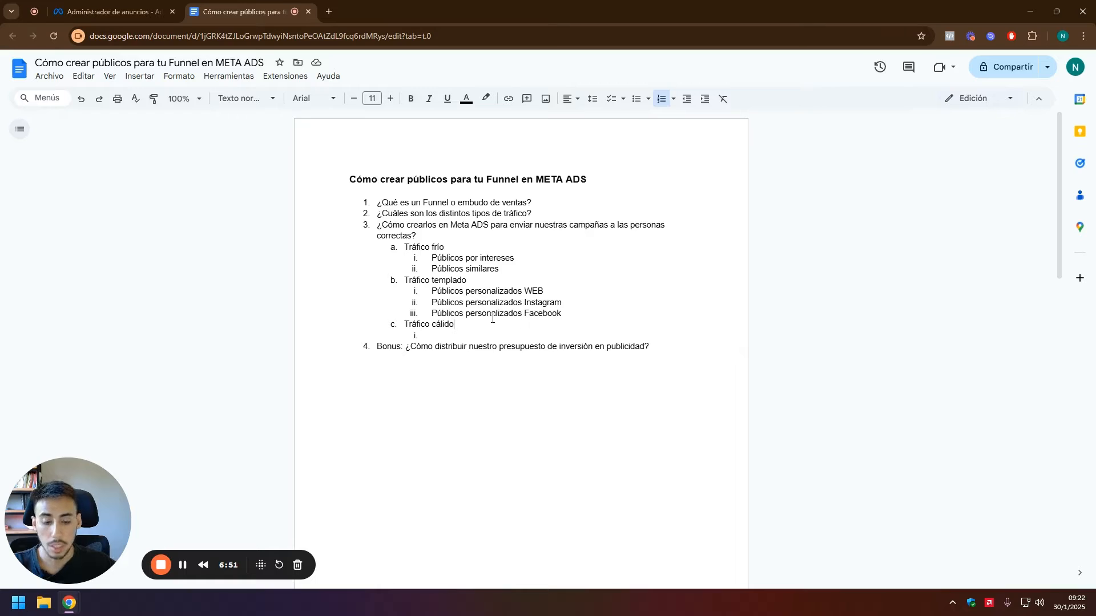
# Step: Fill in the empty sub-item under "Tráfico cálido" with "Públicos personalizados WEB"
pyautogui.press('Down')
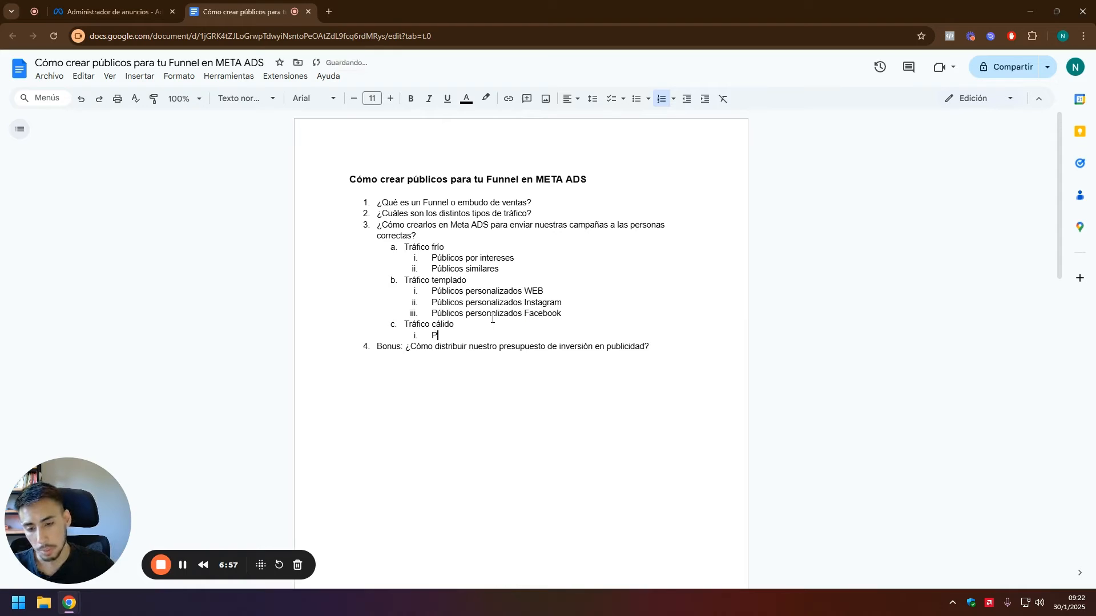
pyautogui.write('Públ')
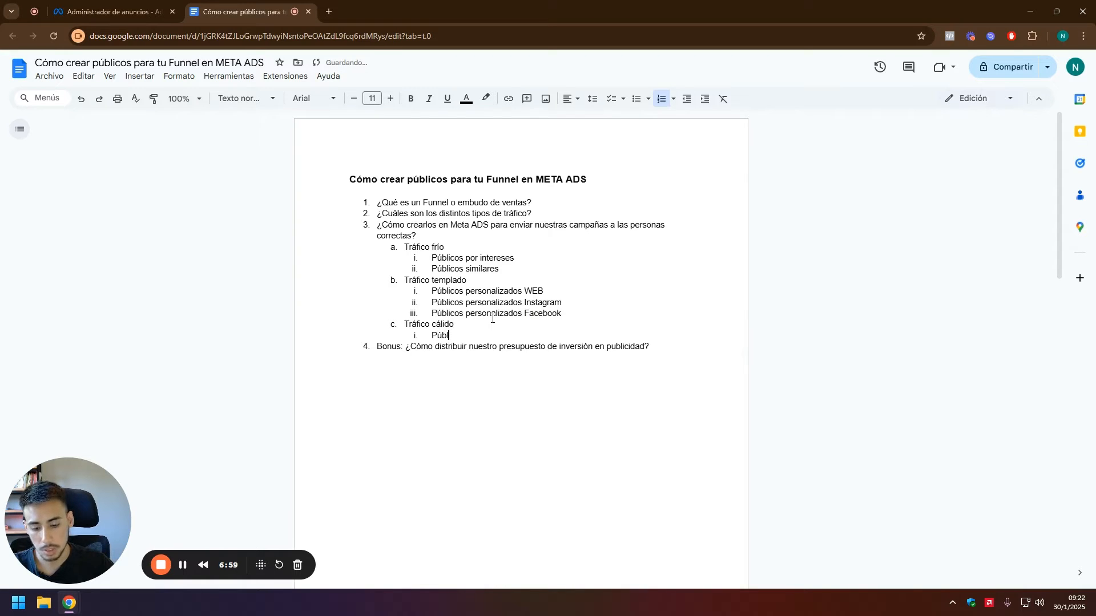
pyautogui.write('icos personalizados ')
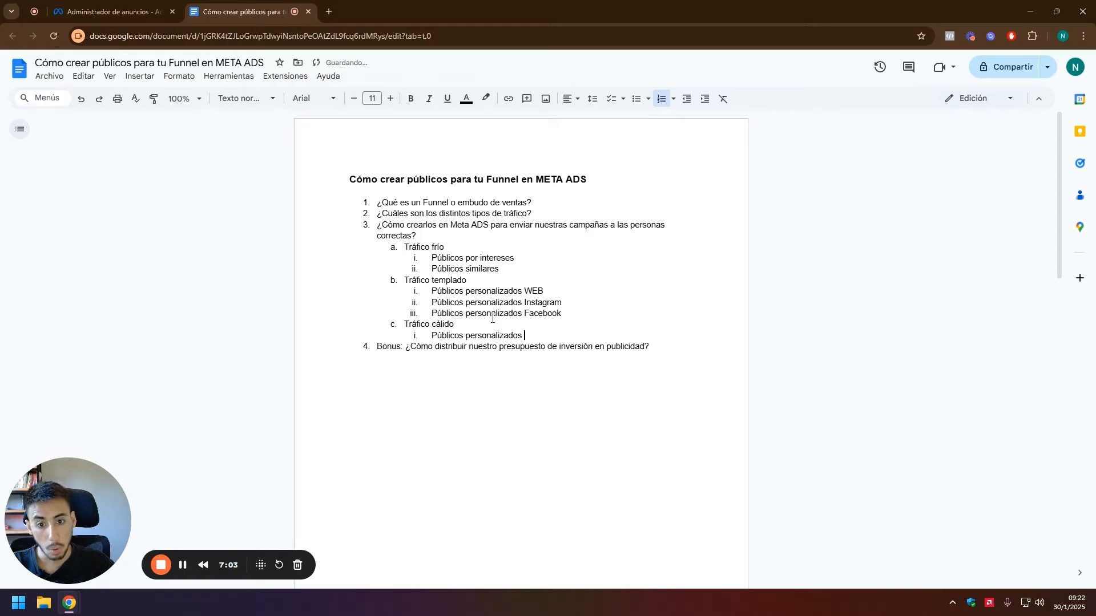
pyautogui.write('WEB')
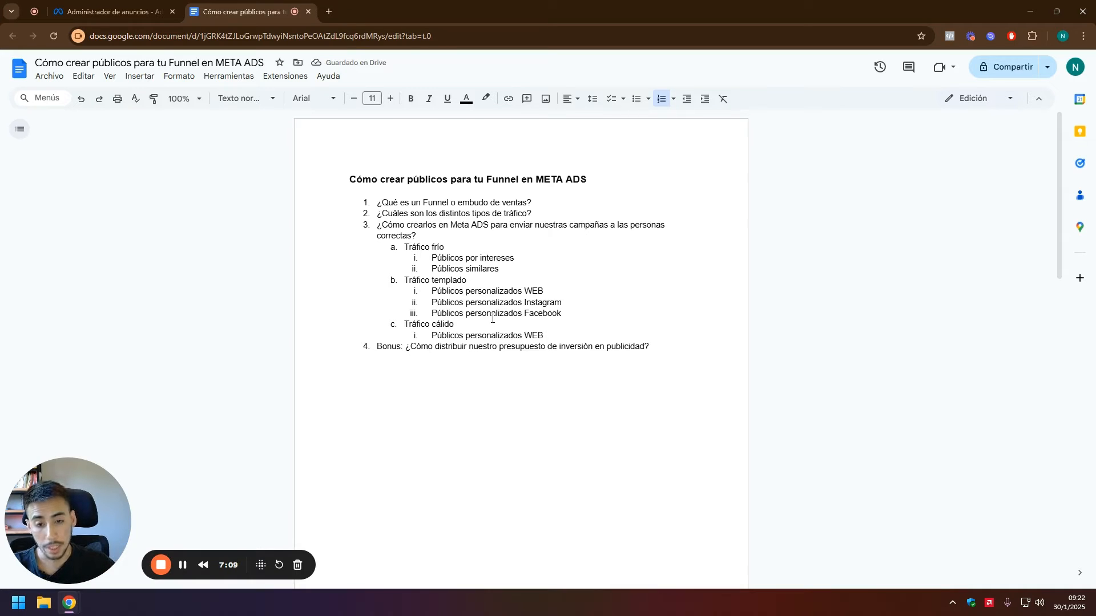
# Step: Append "Agregaron al carrito" to the WEB sub-item under "Tráfico cálido" and add an empty sub-item below it
pyautogui.write('Agregaron al ')
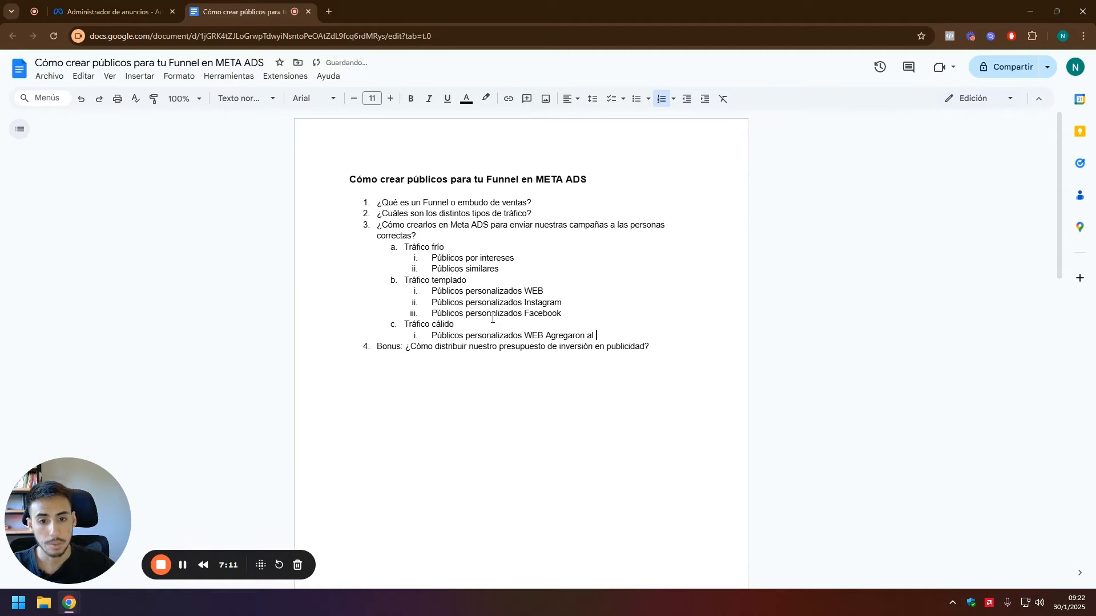
pyautogui.write('carrito')
pyautogui.press('Return')
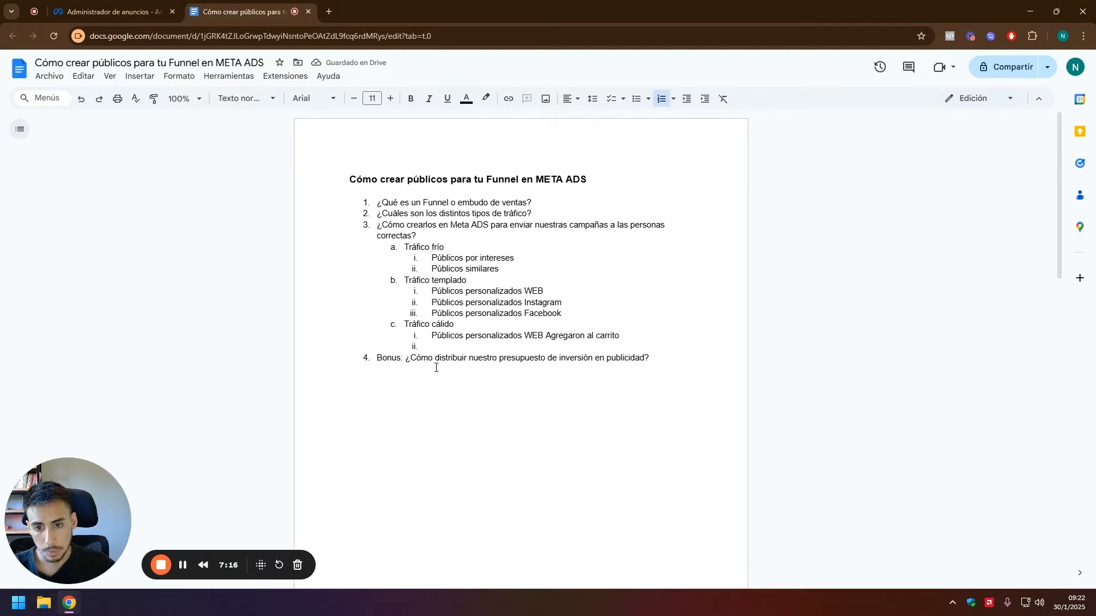
# Step: Copy "Públicos personalizados WEB" into the empty sub-item under "Tráfico cálido" and complete it with "Iniciaron compra"
pyautogui.moveTo(435, 362); pyautogui.dragTo(542, 338)
pyautogui.doubleClick(460, 346)
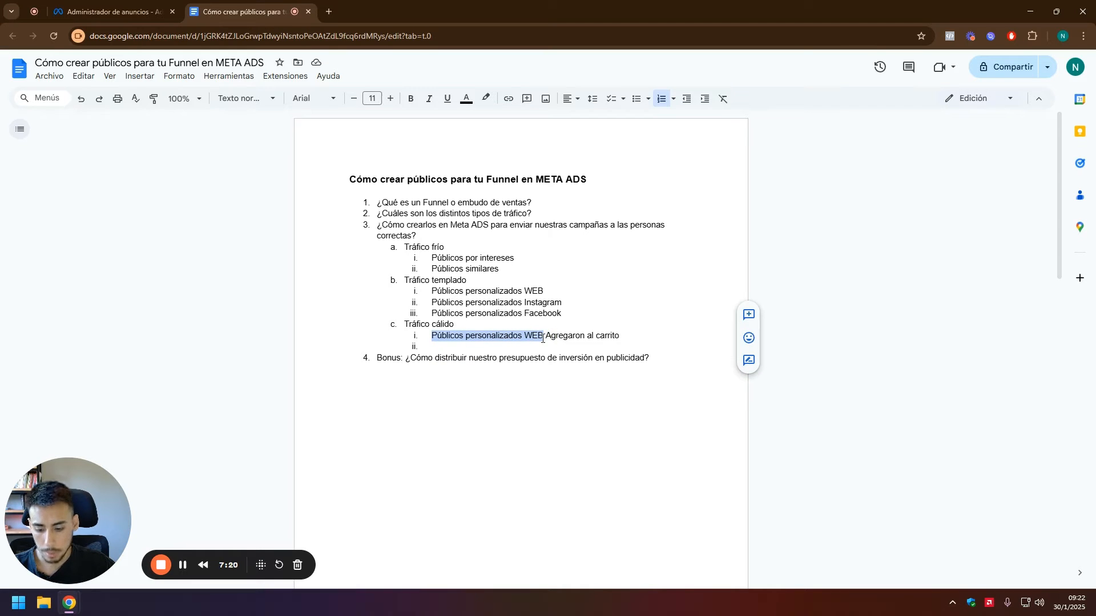
pyautogui.hotkey('ctrl', 'c')
pyautogui.click(511, 347)
pyautogui.hotkey('ctrl', 'v')
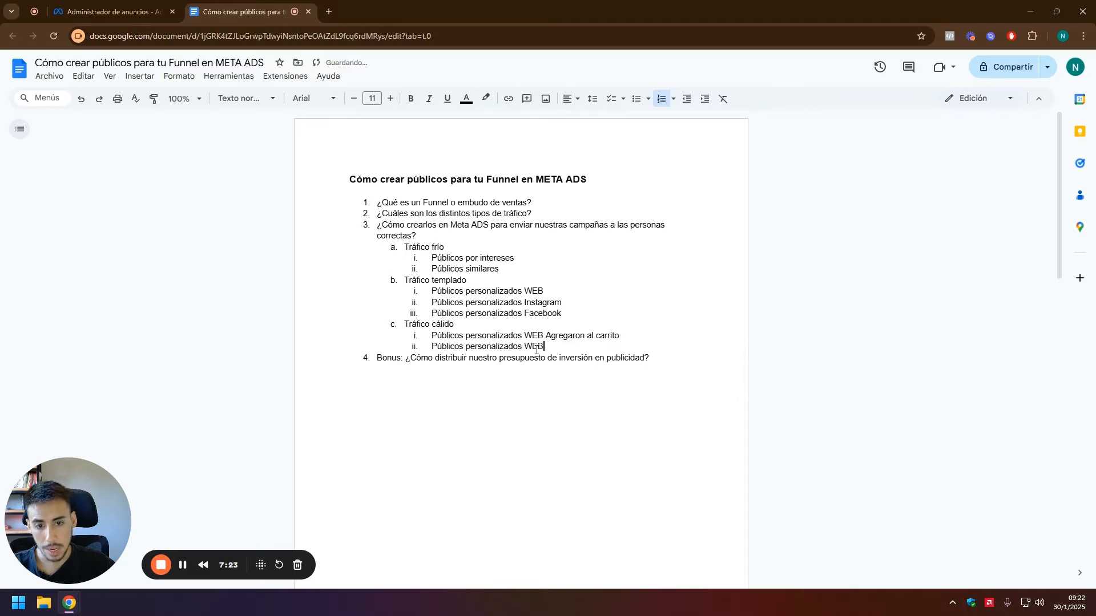
pyautogui.write('Ini')
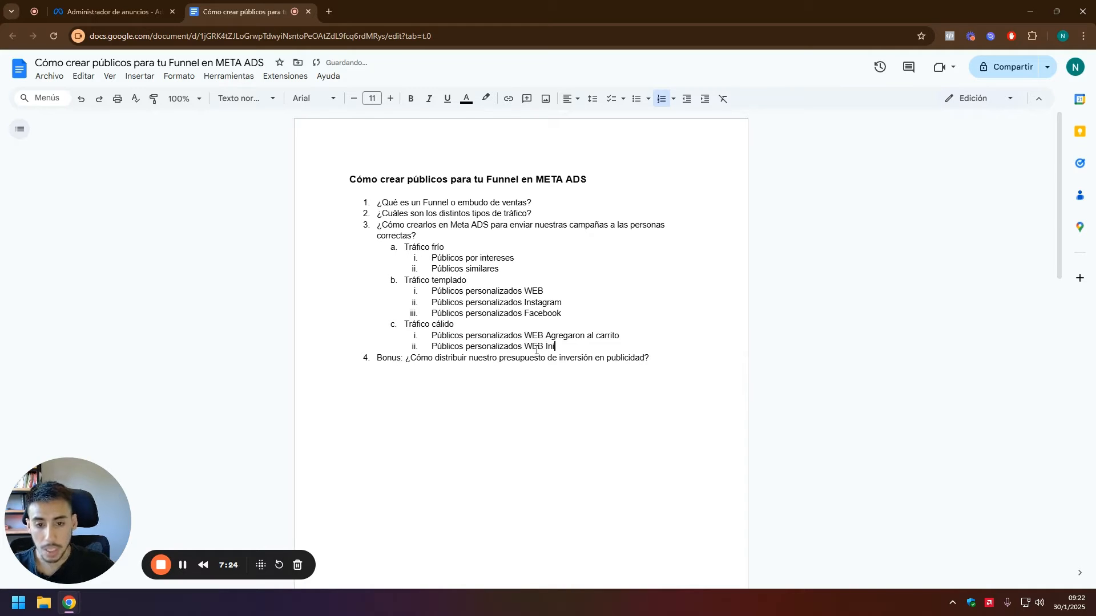
pyautogui.write('ciaron compra')
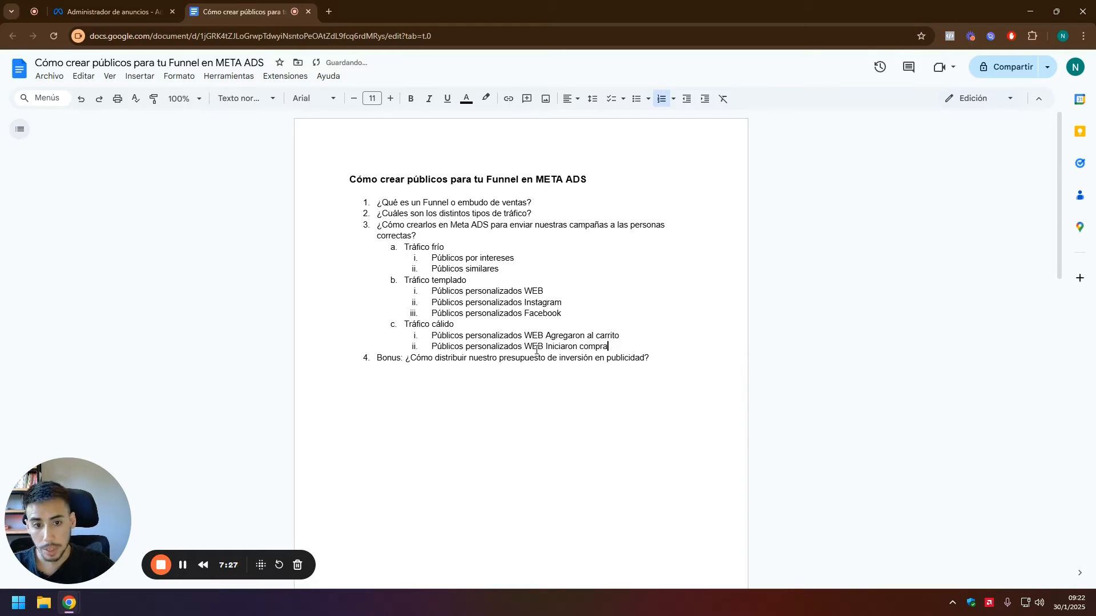
# Step: Add a third sub-item under "Tráfico cálido" reading "Públicos personalizados WEB Compraron", reusing the copied text
pyautogui.press('Return')
pyautogui.hotkey('ctrl', 'v')
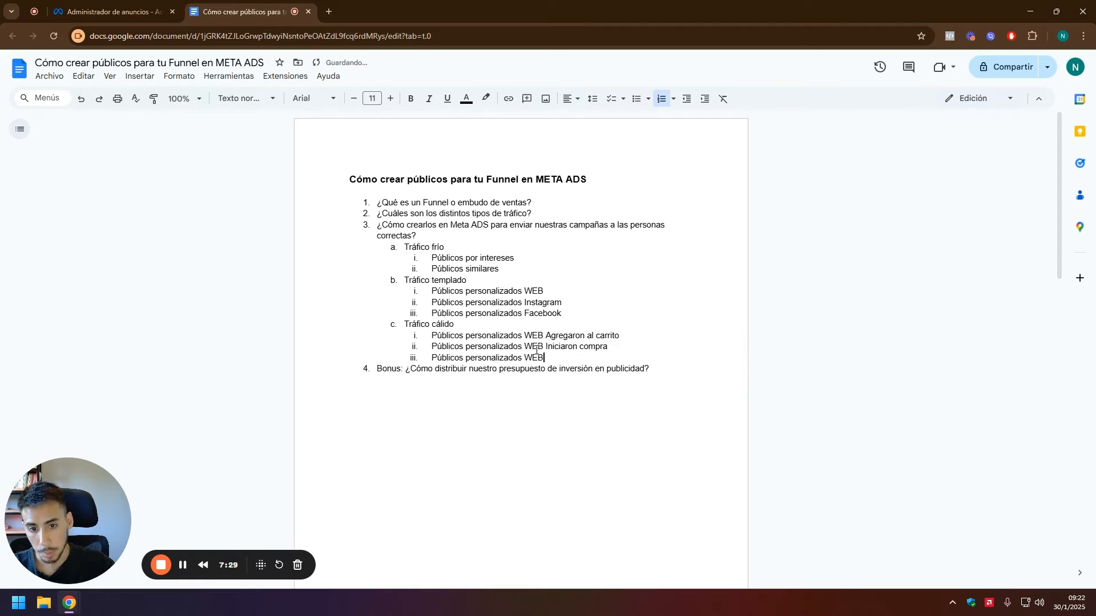
pyautogui.write('Compraro')
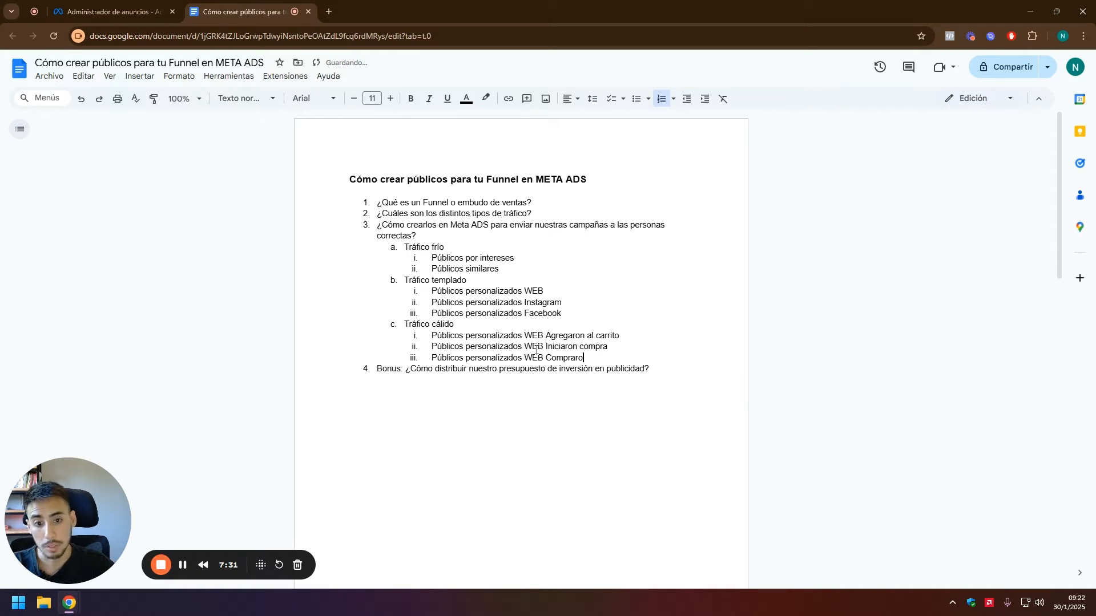
pyautogui.write('n')
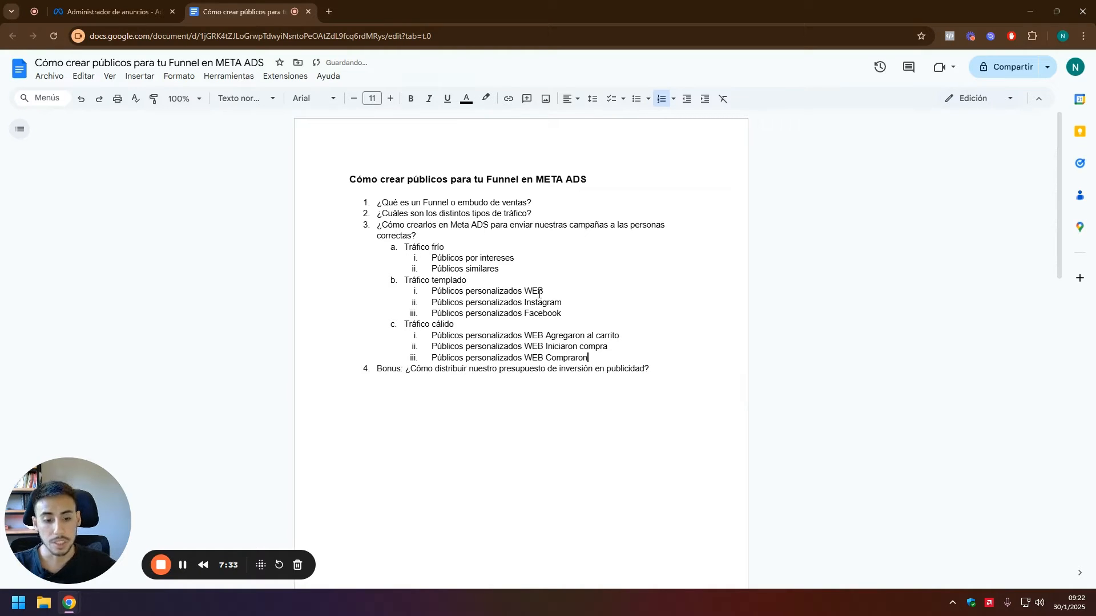
# Step: Insert a blank unnumbered line between the "Tráfico cálido" sub-items and the "Bonus" item
pyautogui.press('Return')
pyautogui.hotkey('shift', 'Tab')
pyautogui.hotkey('shift', 'Tab')
pyautogui.press('BackSpace')
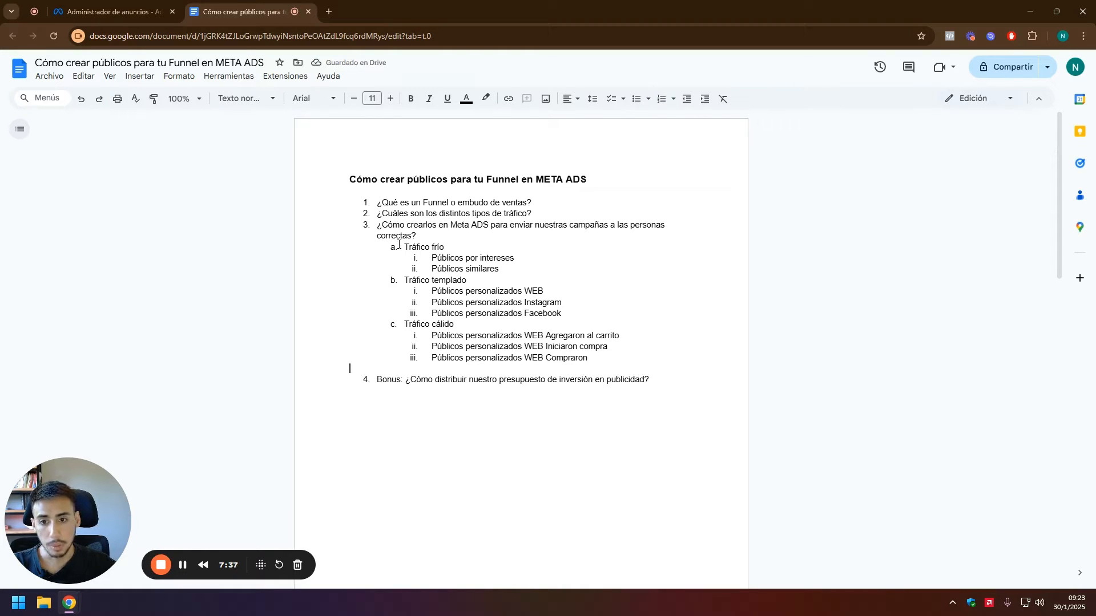
# Step: Review the audience types listed under cold, warm and hot traffic in the outline
pyautogui.moveTo(431, 258); pyautogui.dragTo(497, 270)
pyautogui.moveTo(429, 291); pyautogui.dragTo(555, 304)
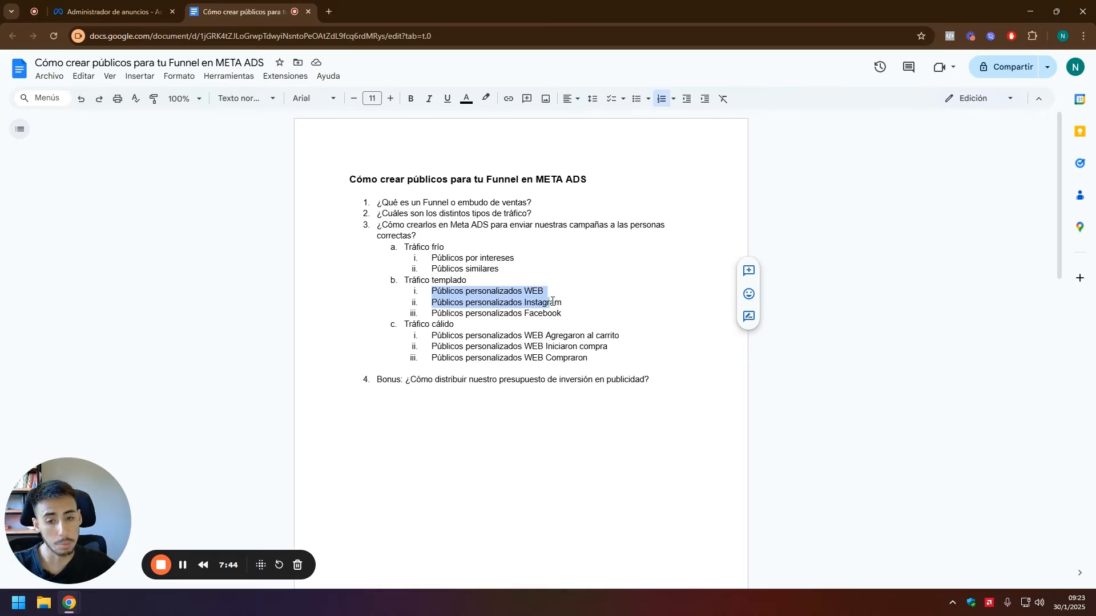
pyautogui.click(555, 300)
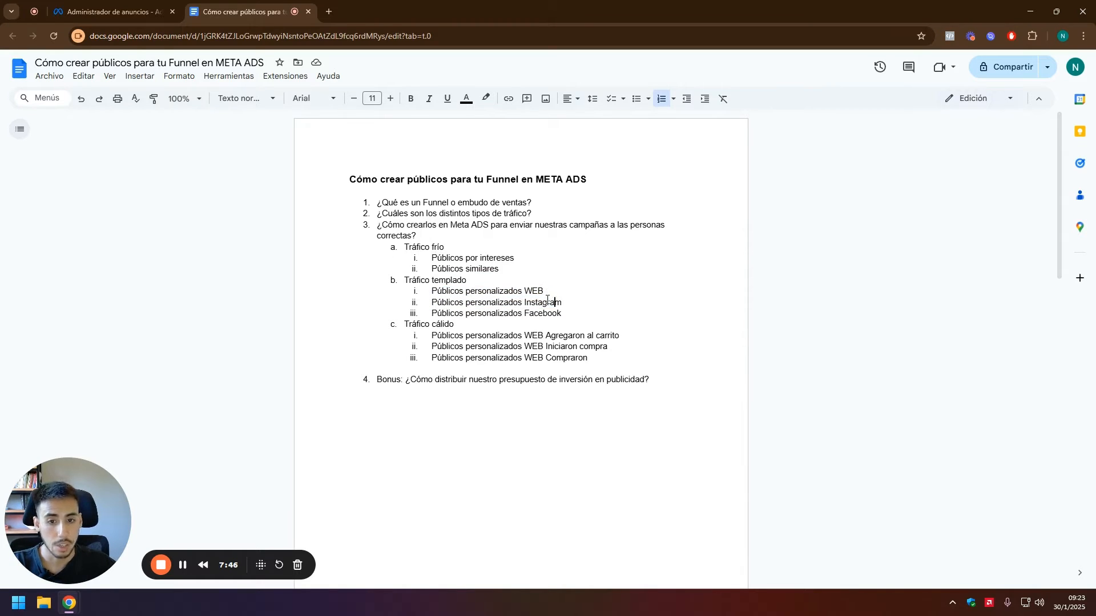
pyautogui.moveTo(522, 302); pyautogui.dragTo(564, 314)
pyautogui.click(555, 303)
pyautogui.click(564, 314)
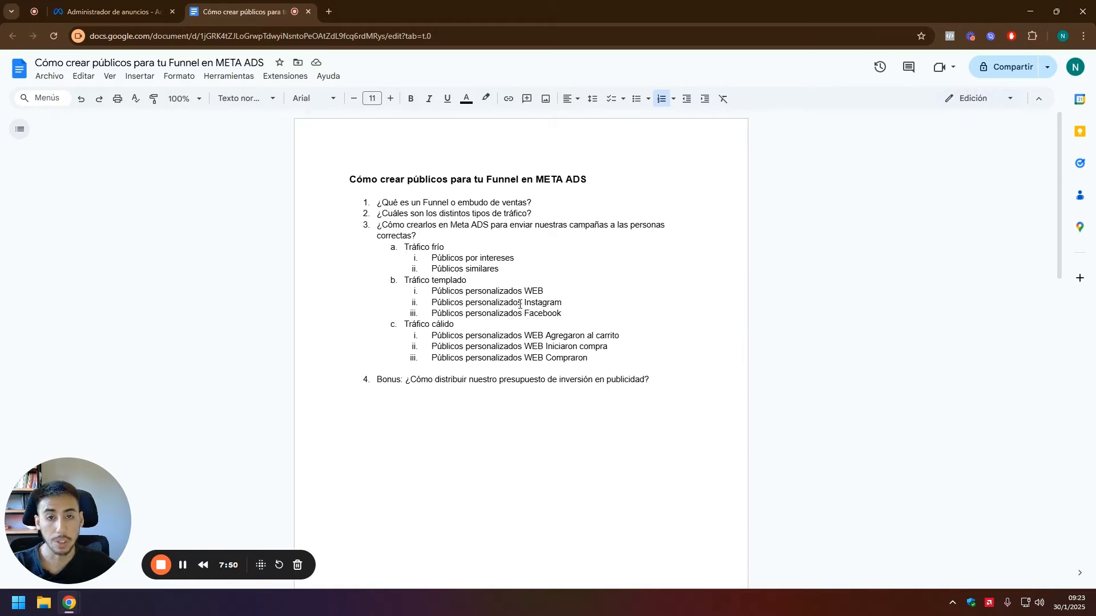
pyautogui.click(433, 338)
pyautogui.moveTo(433, 338); pyautogui.dragTo(557, 339)
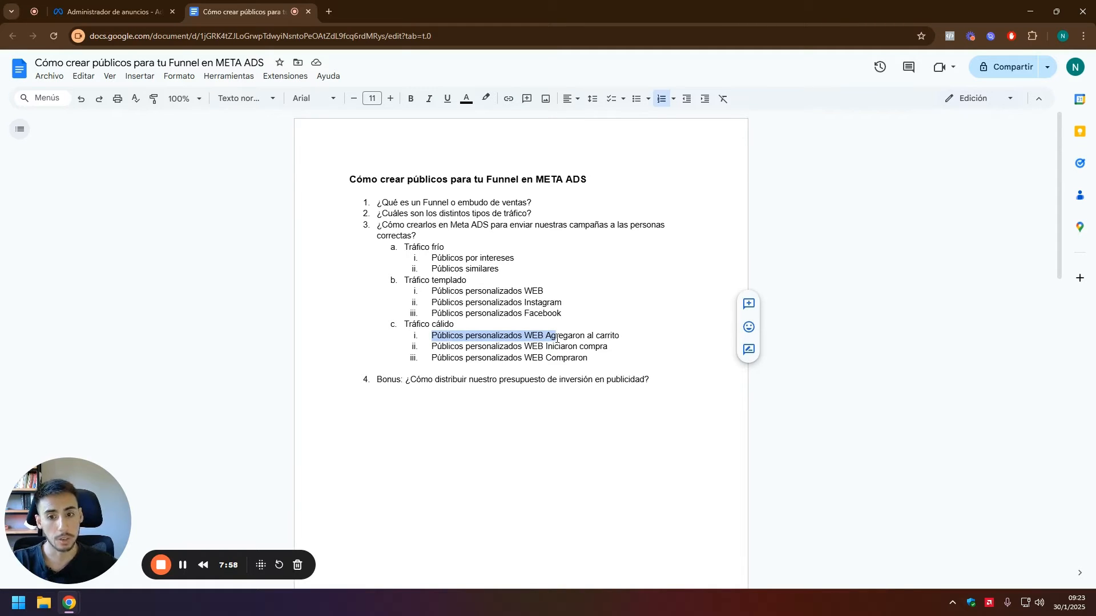
pyautogui.click(557, 339)
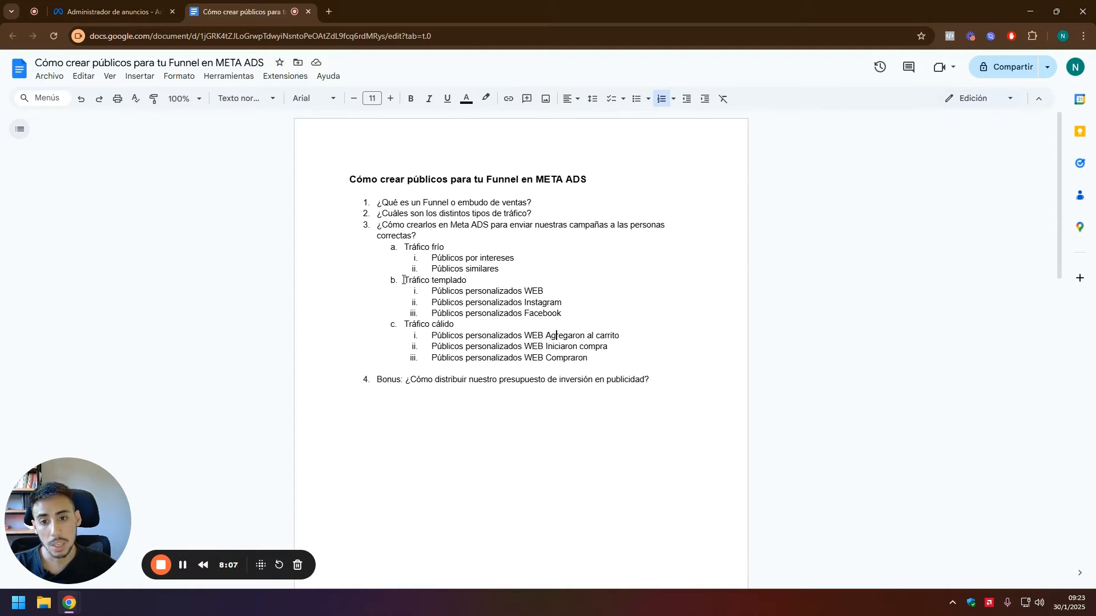
# Step: Compare the interest and lookalike audiences under "Tráfico frío" with the "Agregaron al carrito" audience under "Tráfico cálido"
pyautogui.moveTo(432, 258); pyautogui.dragTo(512, 271)
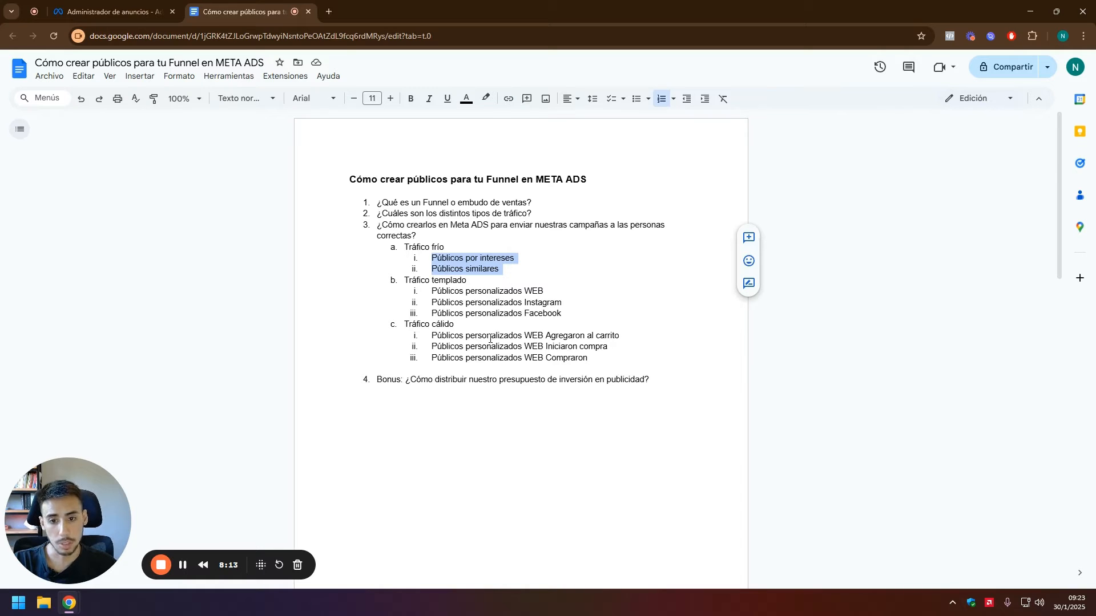
pyautogui.moveTo(490, 339); pyautogui.dragTo(619, 340)
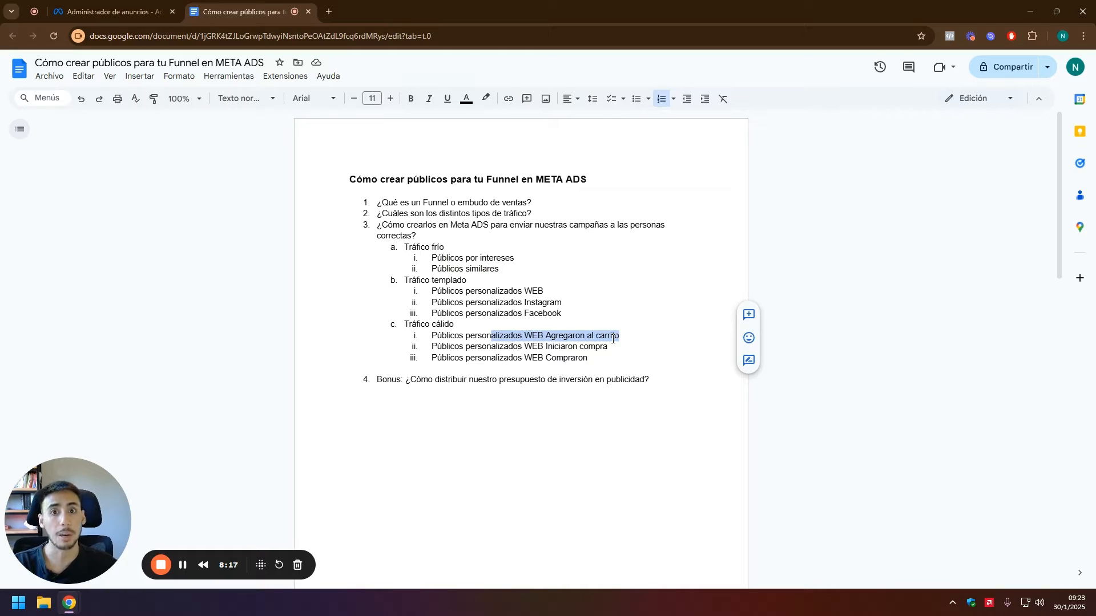
pyautogui.moveTo(460, 257); pyautogui.dragTo(511, 271)
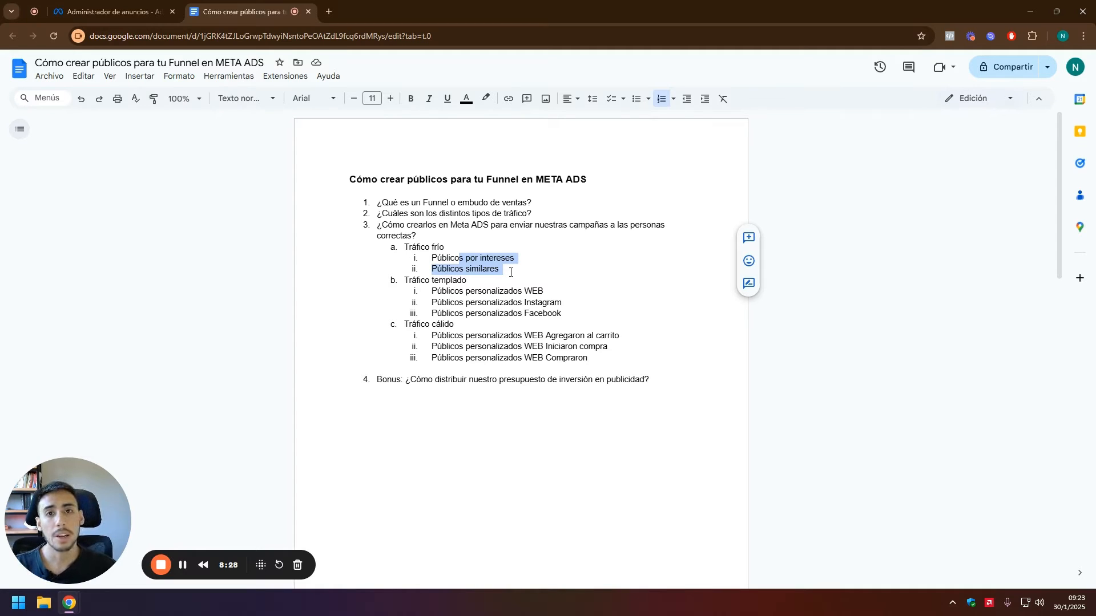
pyautogui.click(482, 268)
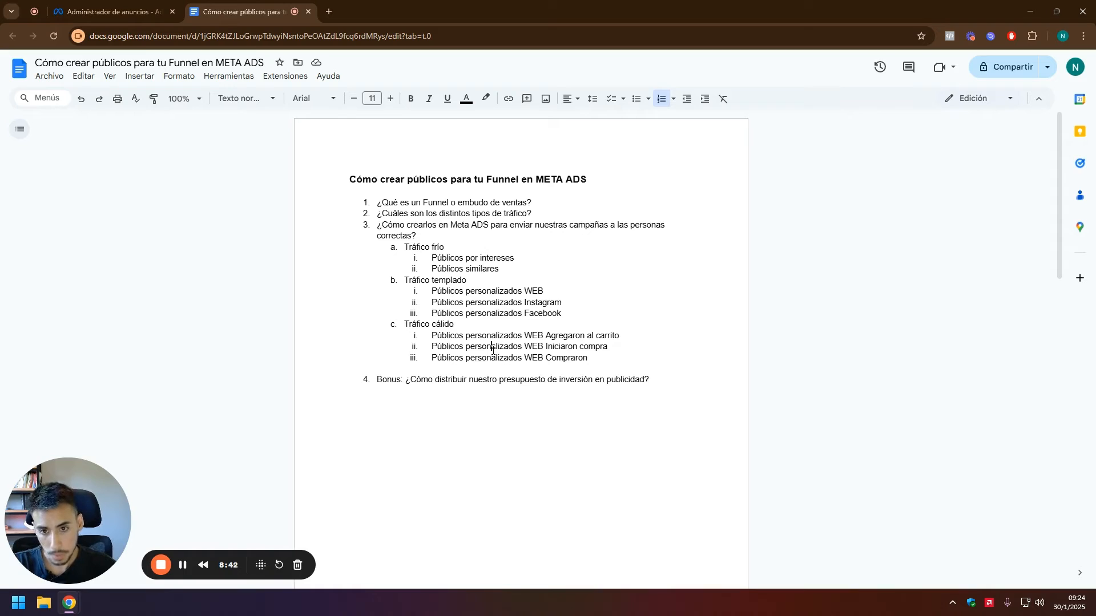
pyautogui.moveTo(432, 258); pyautogui.dragTo(509, 272)
pyautogui.click(450, 269)
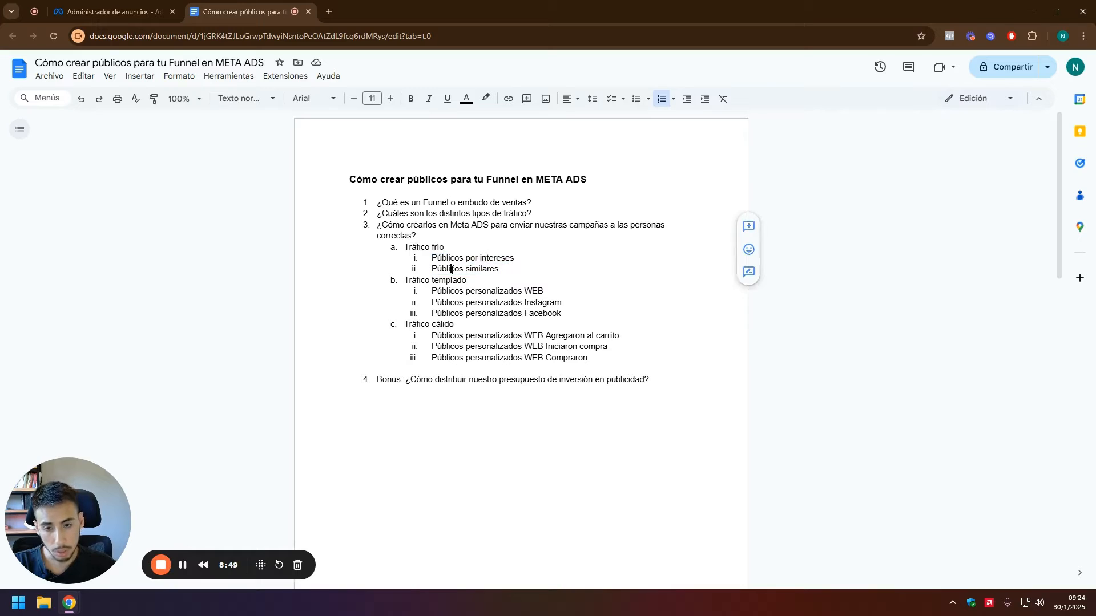
# Step: Go through the cold, hot and warm audiences individually, examining the website, Instagram and Facebook custom audiences
pyautogui.moveTo(431, 258); pyautogui.dragTo(499, 255)
pyautogui.click(479, 259)
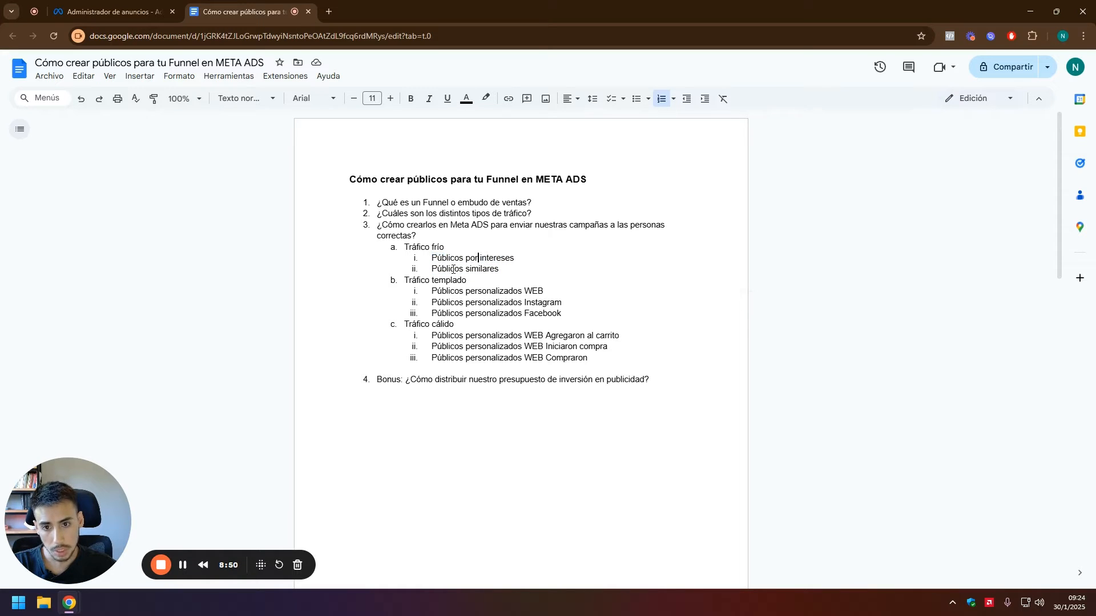
pyautogui.moveTo(432, 271); pyautogui.dragTo(499, 269)
pyautogui.click(501, 269)
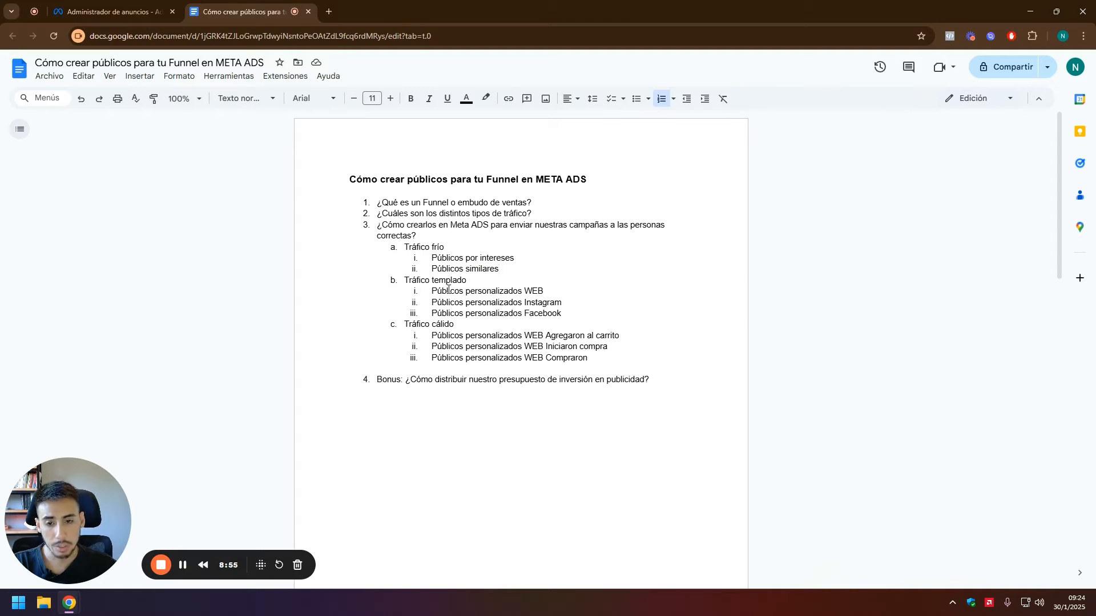
pyautogui.moveTo(442, 289); pyautogui.dragTo(551, 293)
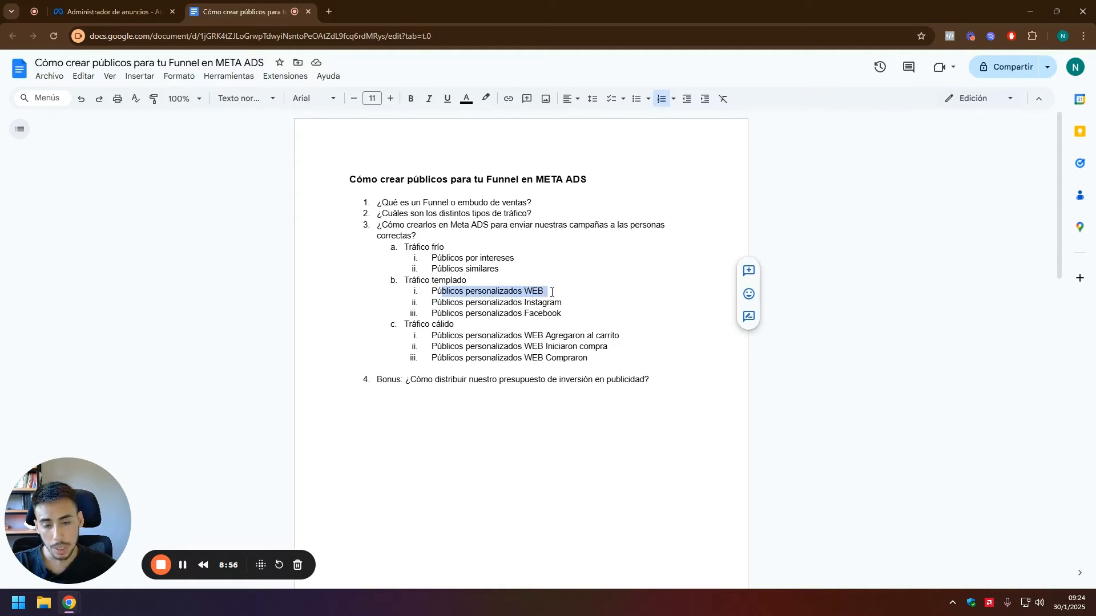
pyautogui.click(492, 339)
pyautogui.moveTo(432, 337); pyautogui.dragTo(620, 339)
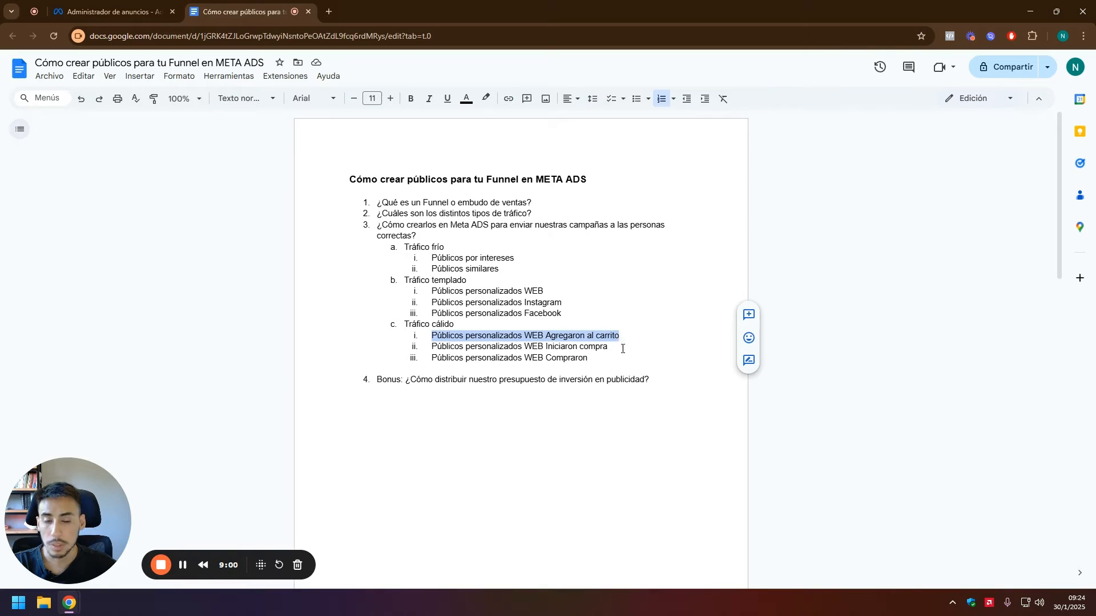
pyautogui.click(468, 284)
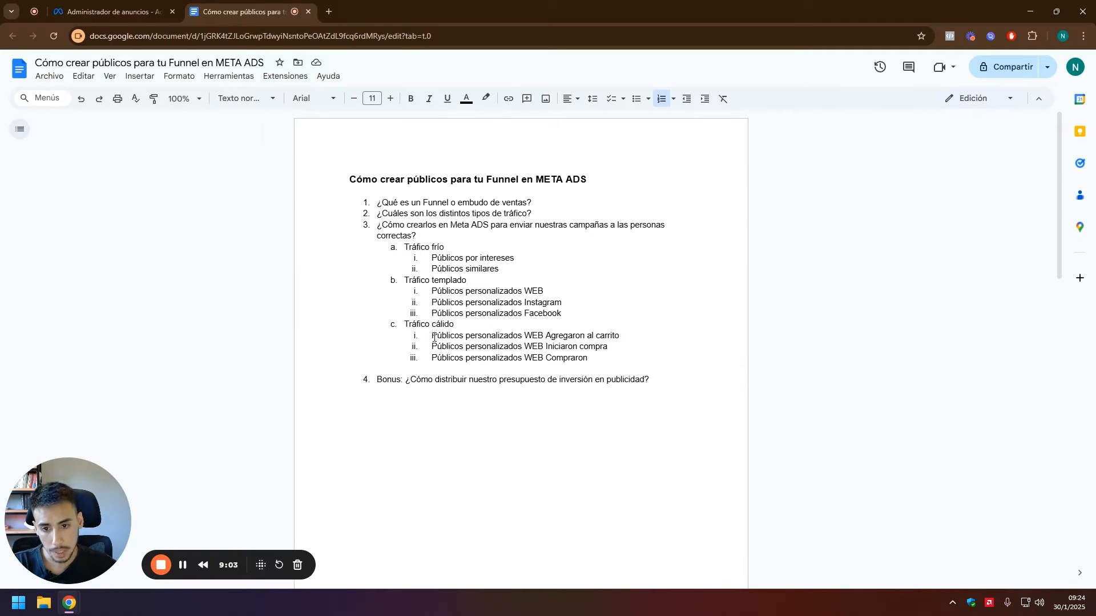
pyautogui.moveTo(434, 337); pyautogui.dragTo(606, 358)
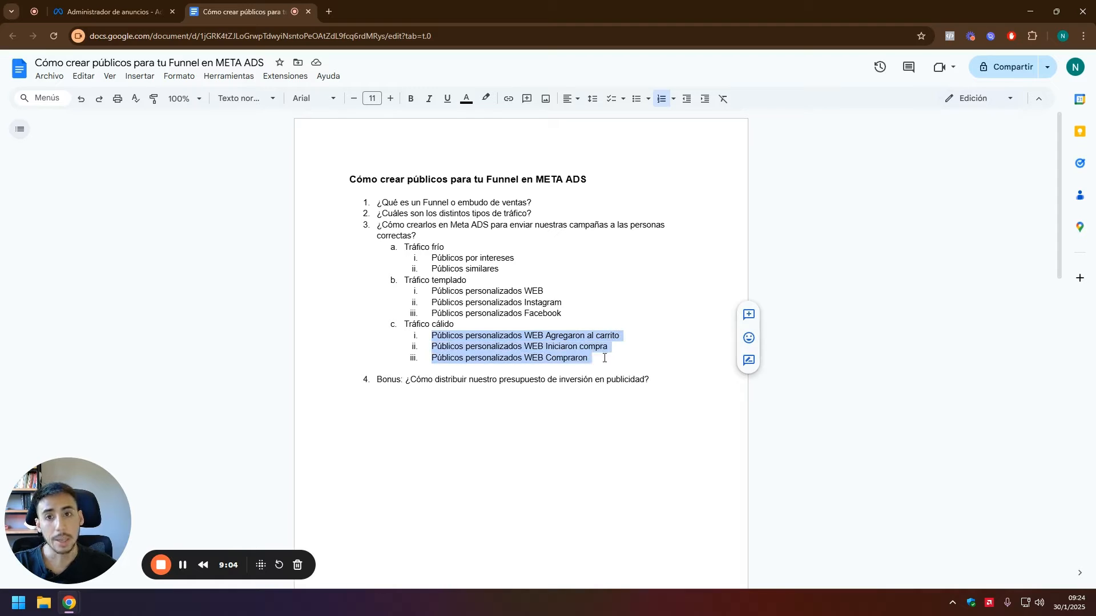
pyautogui.click(629, 379)
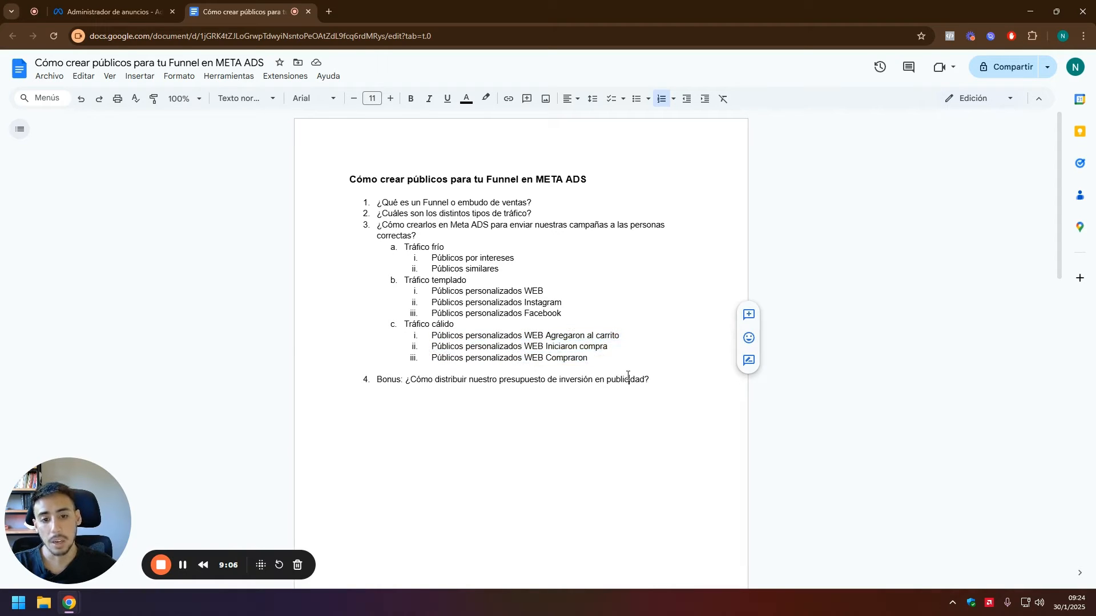
pyautogui.click(591, 354)
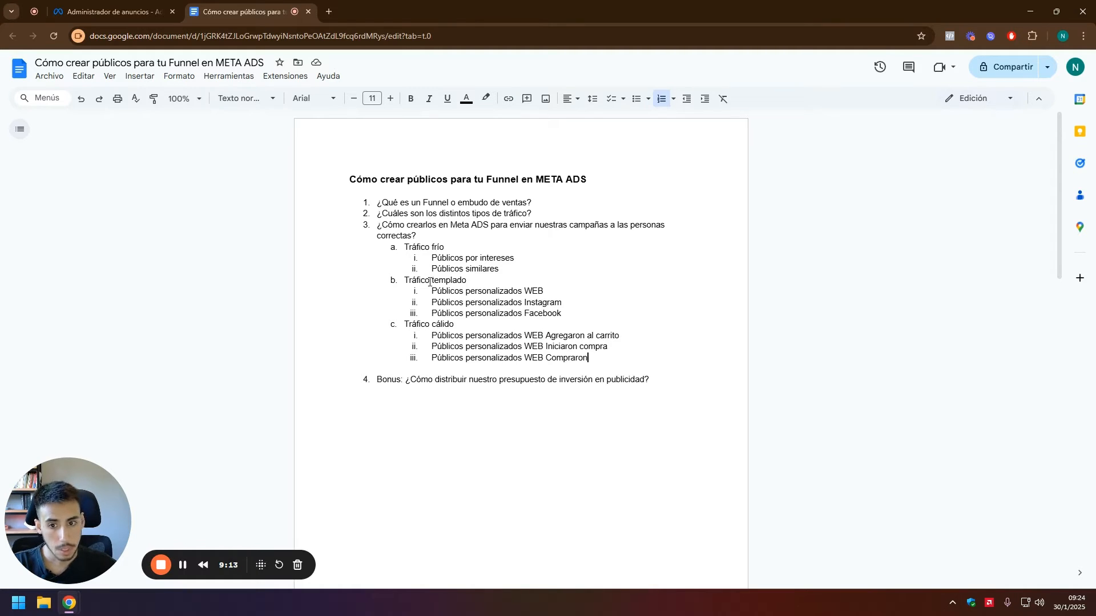
pyautogui.moveTo(431, 294); pyautogui.dragTo(543, 292)
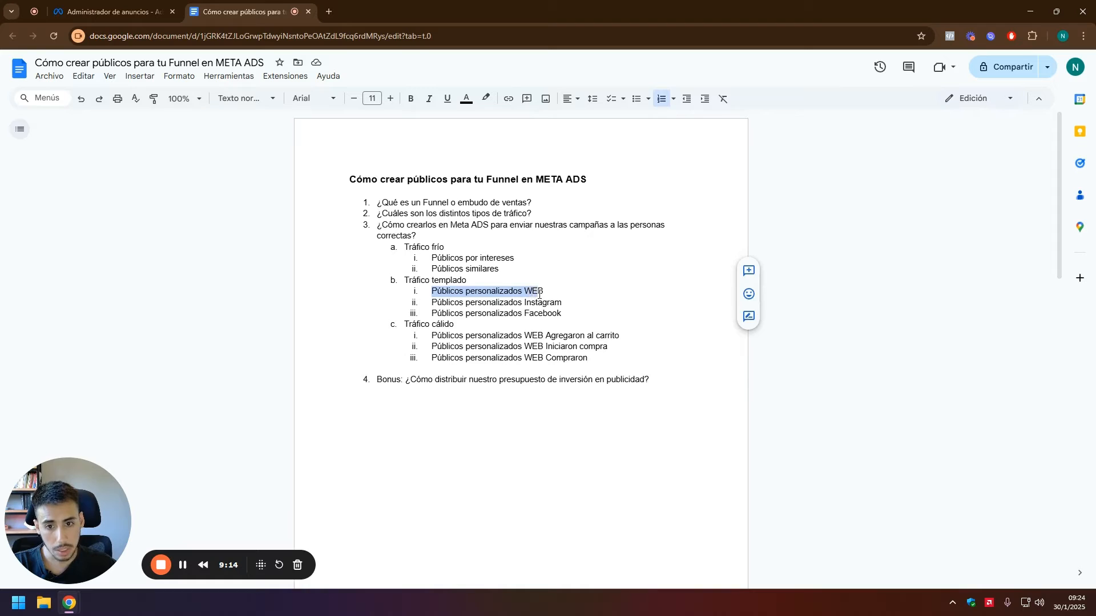
pyautogui.click(542, 292)
pyautogui.moveTo(425, 300); pyautogui.dragTo(565, 301)
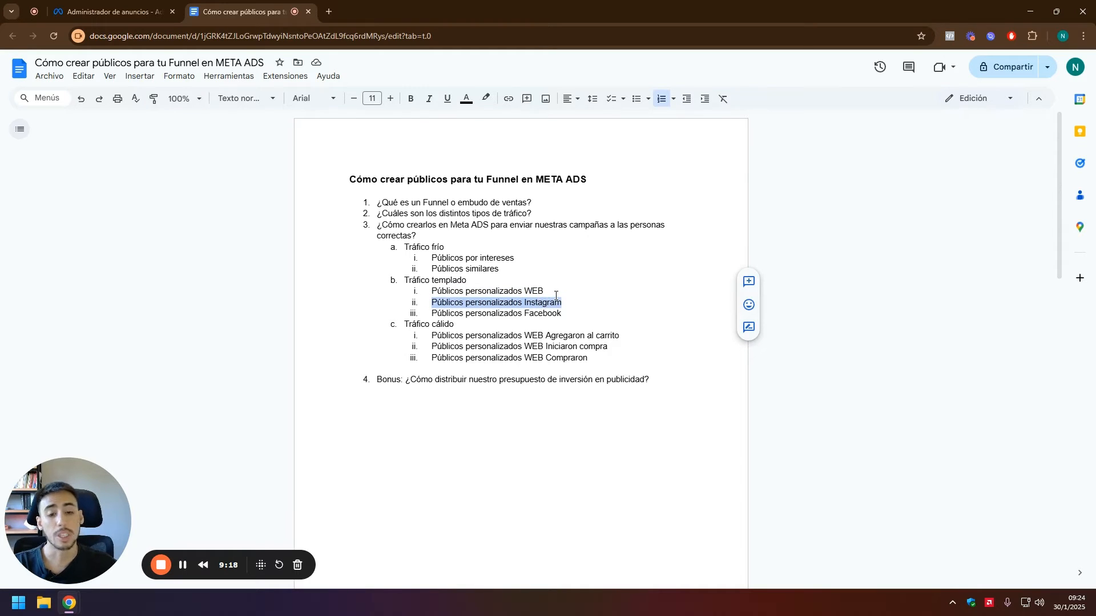
pyautogui.click(537, 297)
pyautogui.moveTo(525, 315); pyautogui.dragTo(548, 313)
pyautogui.click(548, 313)
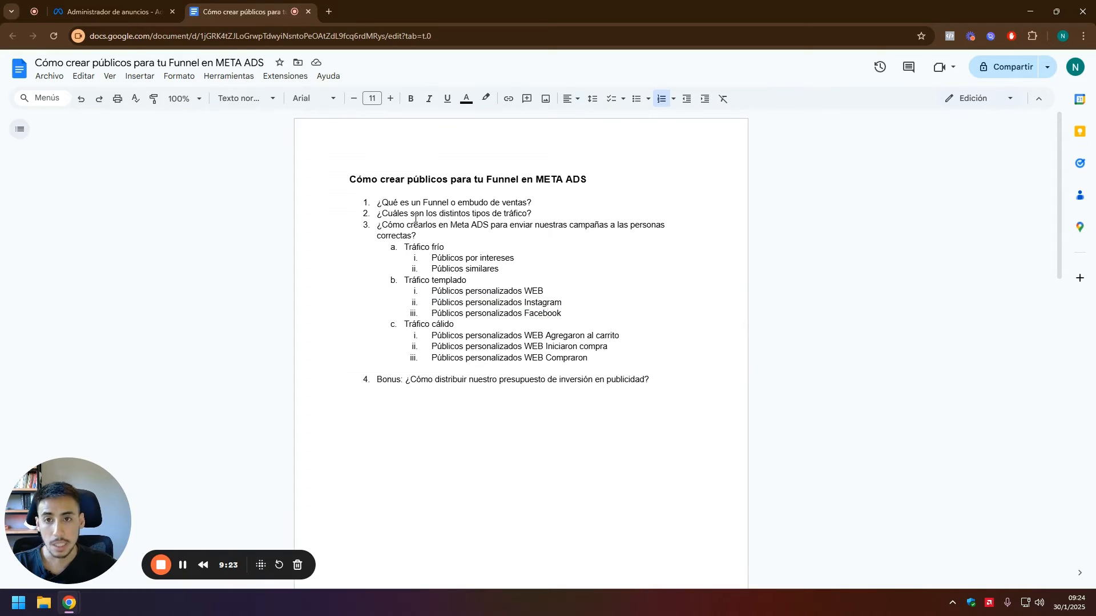
# Step: Switch to Meta Ads Manager and examine its web address and the sections of its main navigation
pyautogui.click(182, 566)
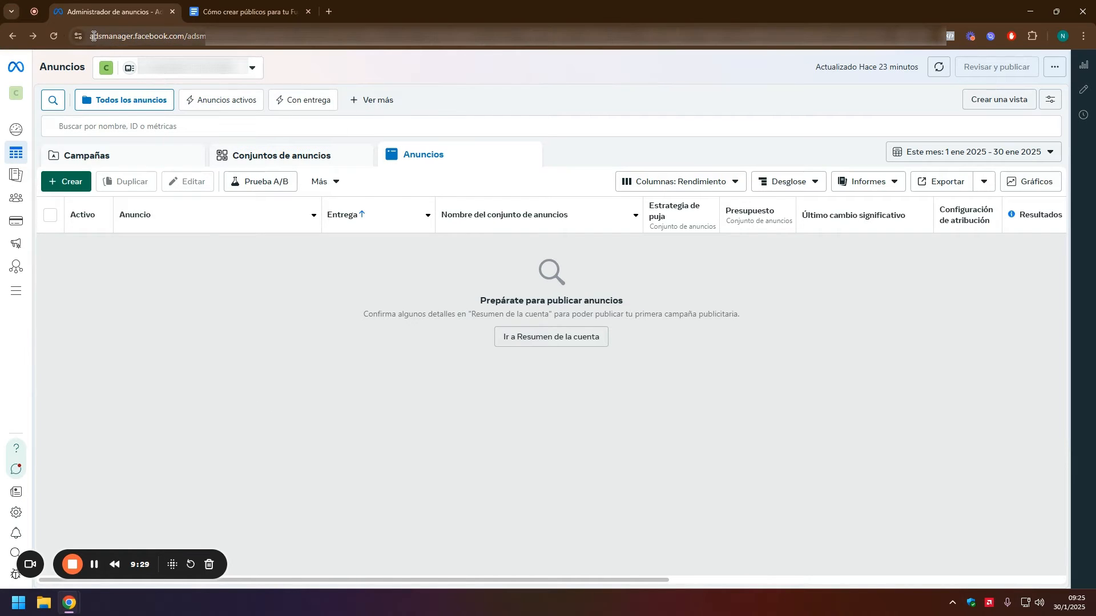
pyautogui.moveTo(93, 36); pyautogui.dragTo(189, 42)
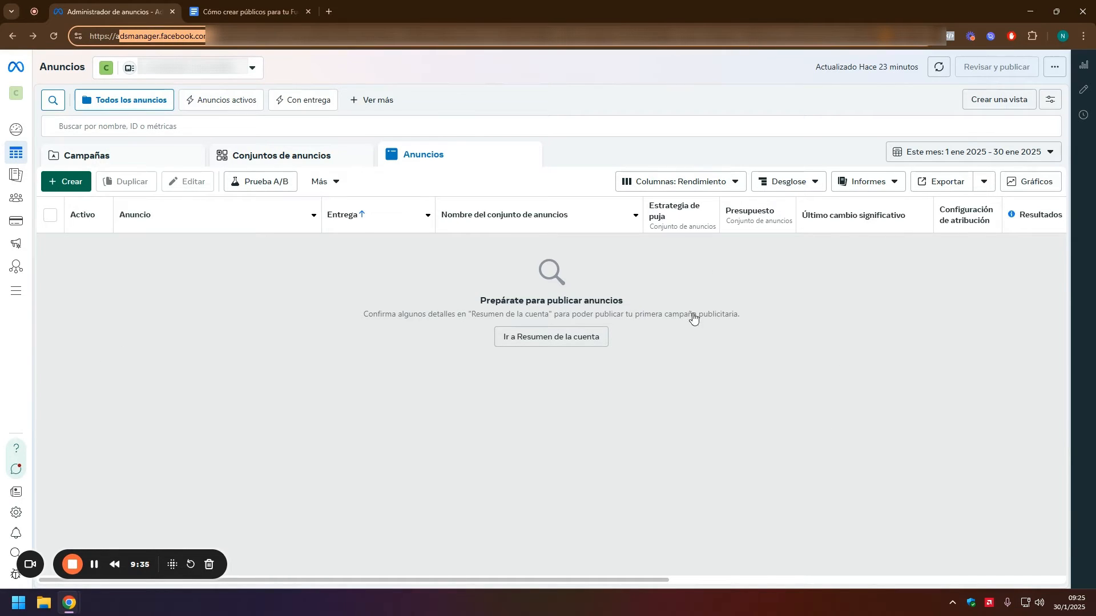
pyautogui.moveTo(10, 182)
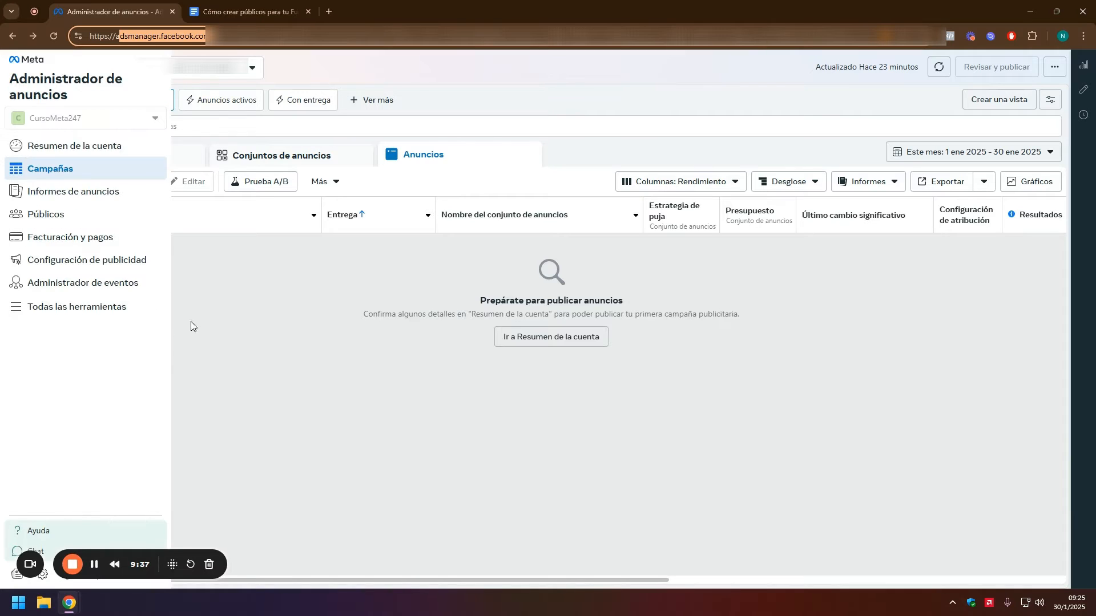
pyautogui.click(202, 316)
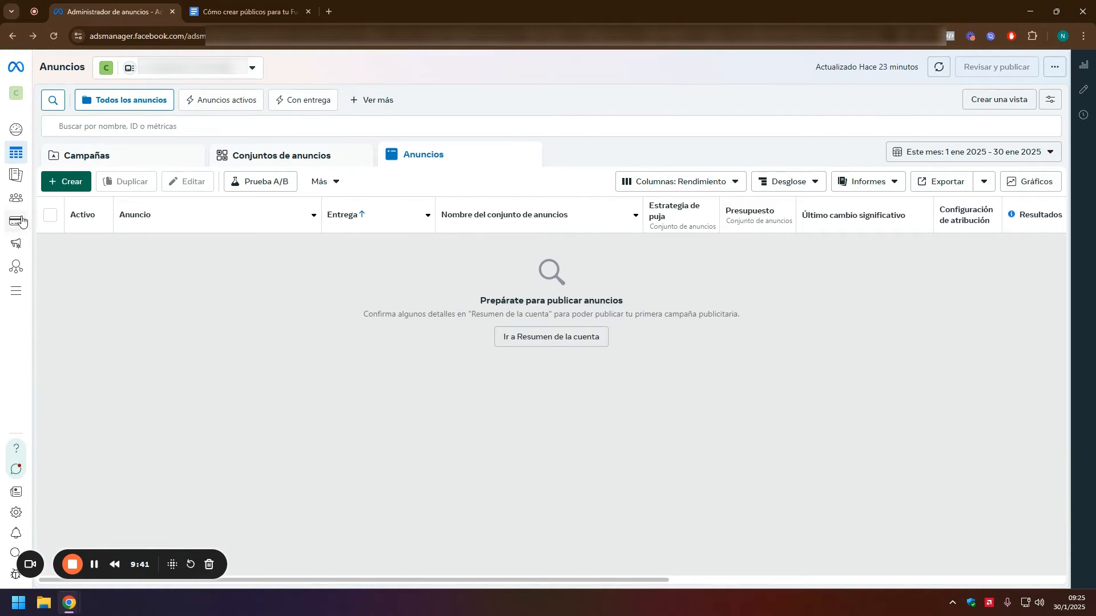
# Step: Display the full list of Ads Manager tools and open the "Públicos" section
pyautogui.moveTo(67, 240)
pyautogui.moveTo(16, 221)
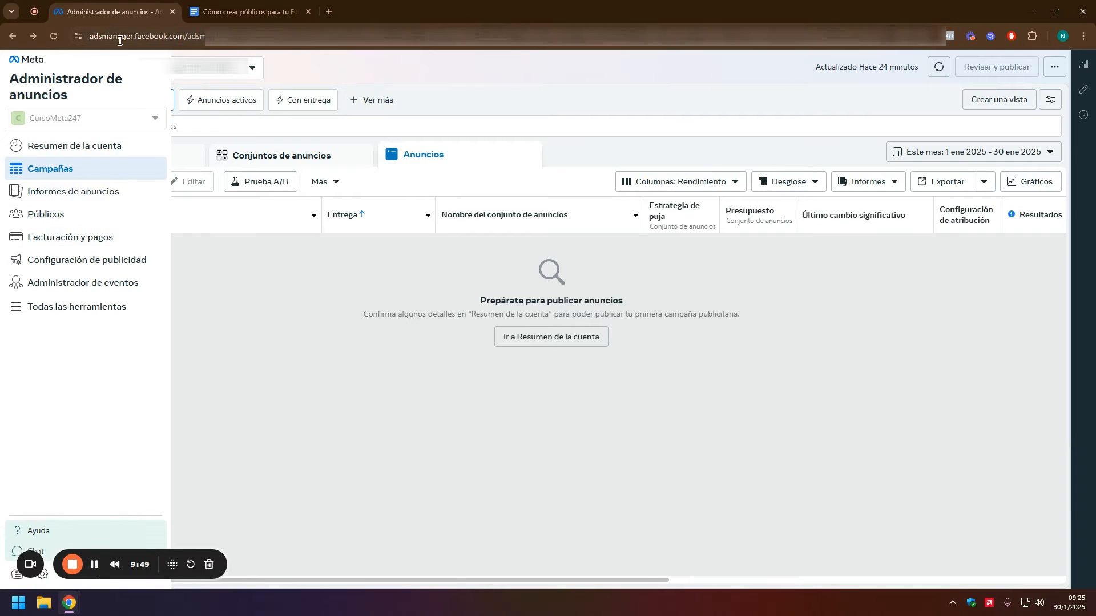
pyautogui.moveTo(90, 35); pyautogui.dragTo(183, 35)
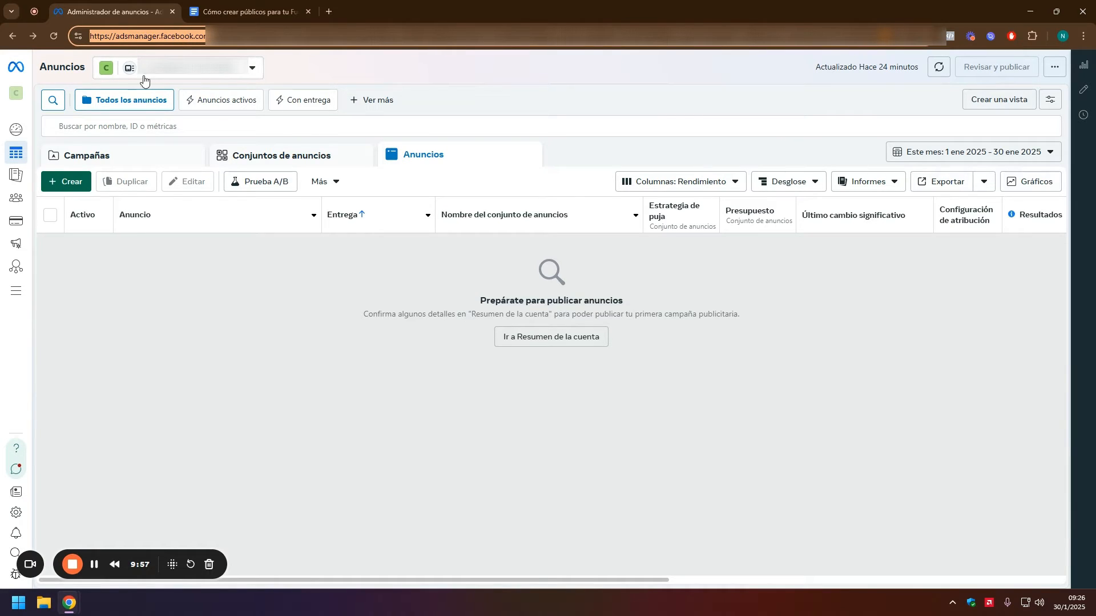
pyautogui.moveTo(2, 187)
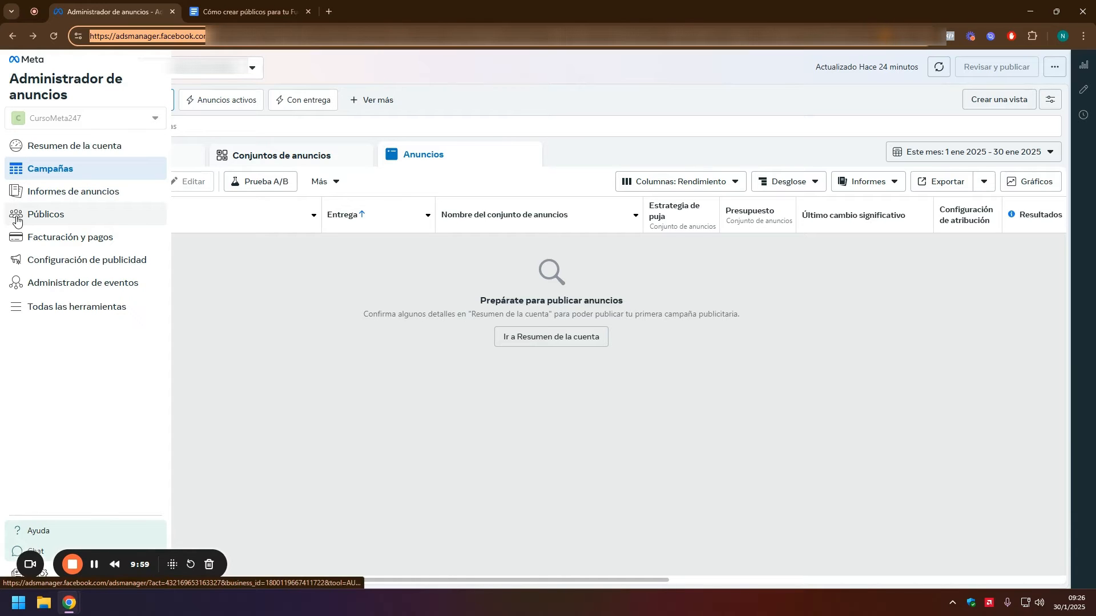
pyautogui.click(64, 308)
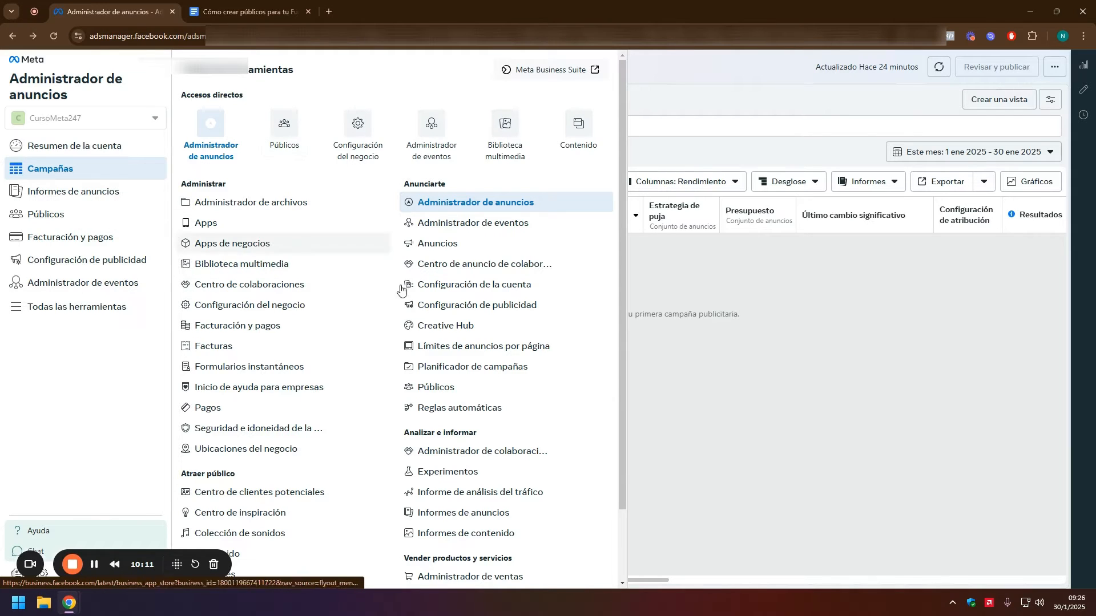
pyautogui.click(285, 135)
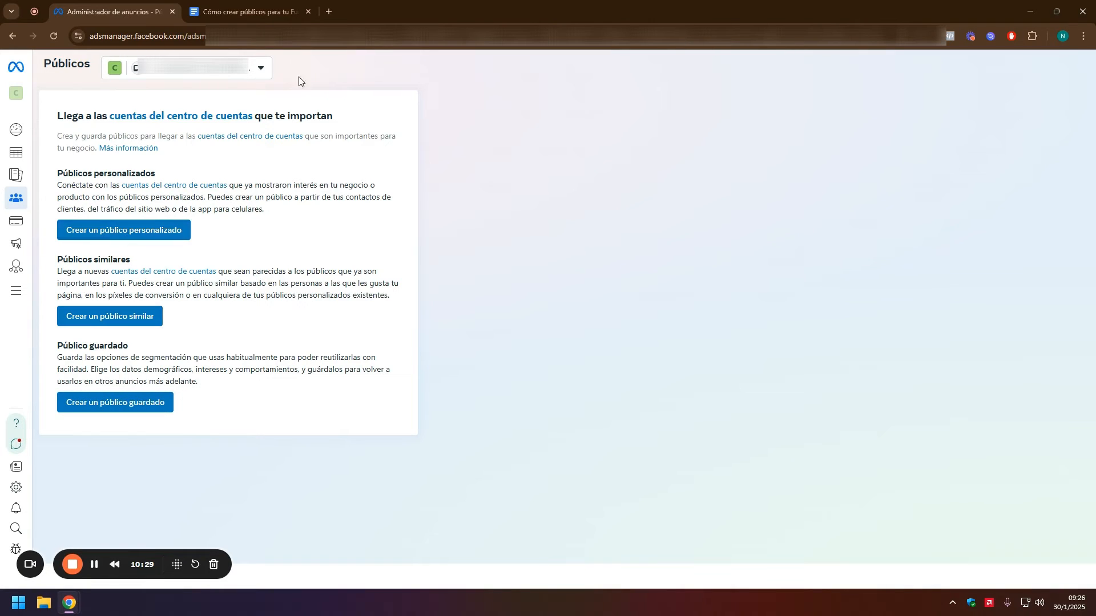
# Step: Switch to the Google Docs outline and review the interest, lookalike and custom audiences listed under each traffic type
pyautogui.click(242, 7)
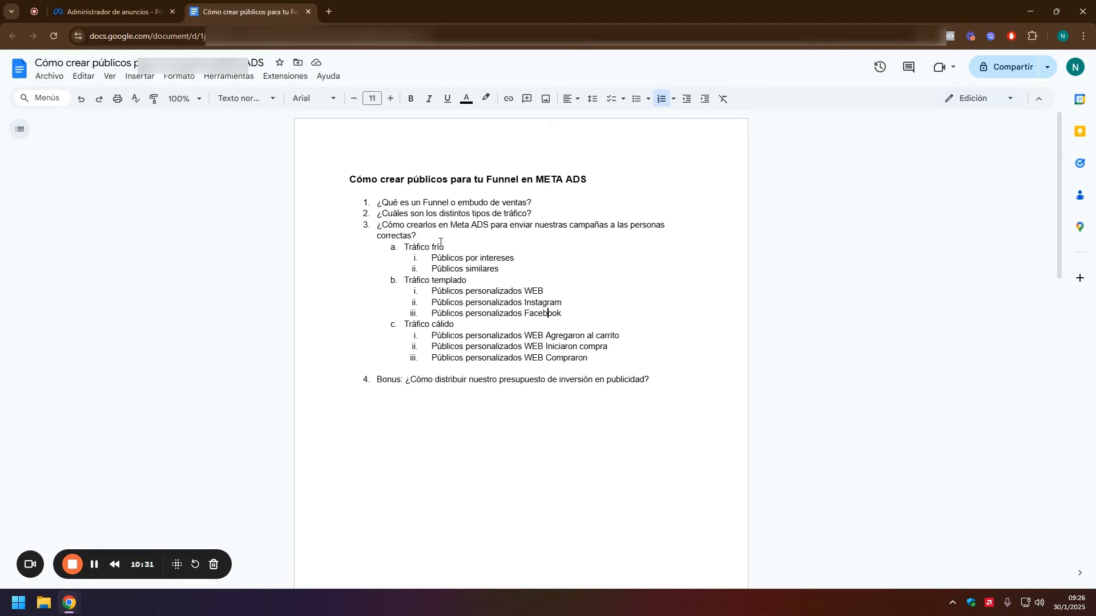
pyautogui.moveTo(429, 249); pyautogui.dragTo(497, 270)
pyautogui.click(467, 259)
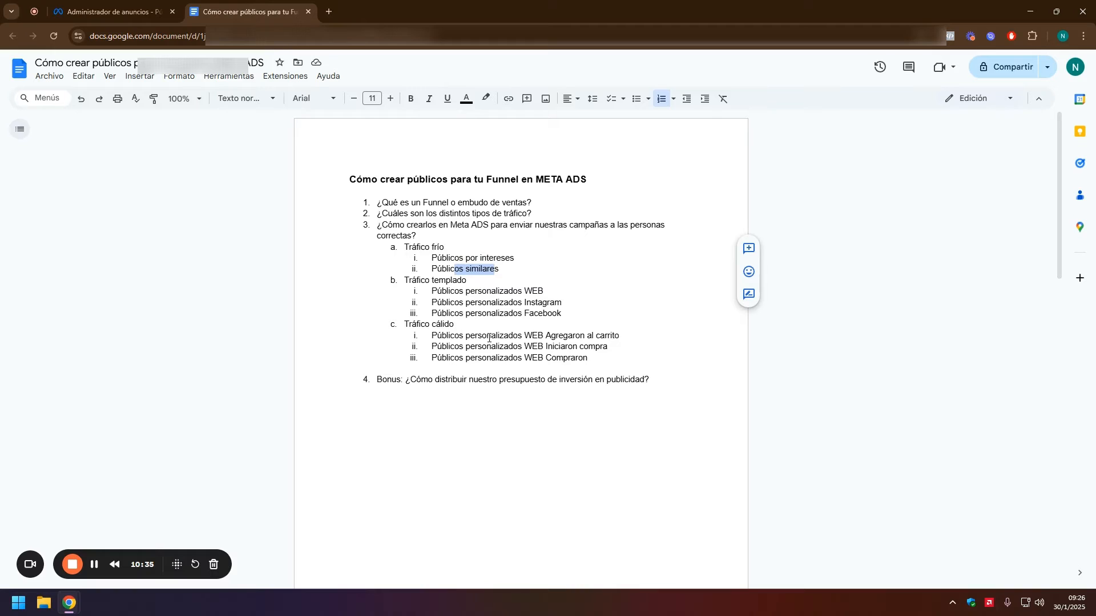
pyautogui.click(582, 346)
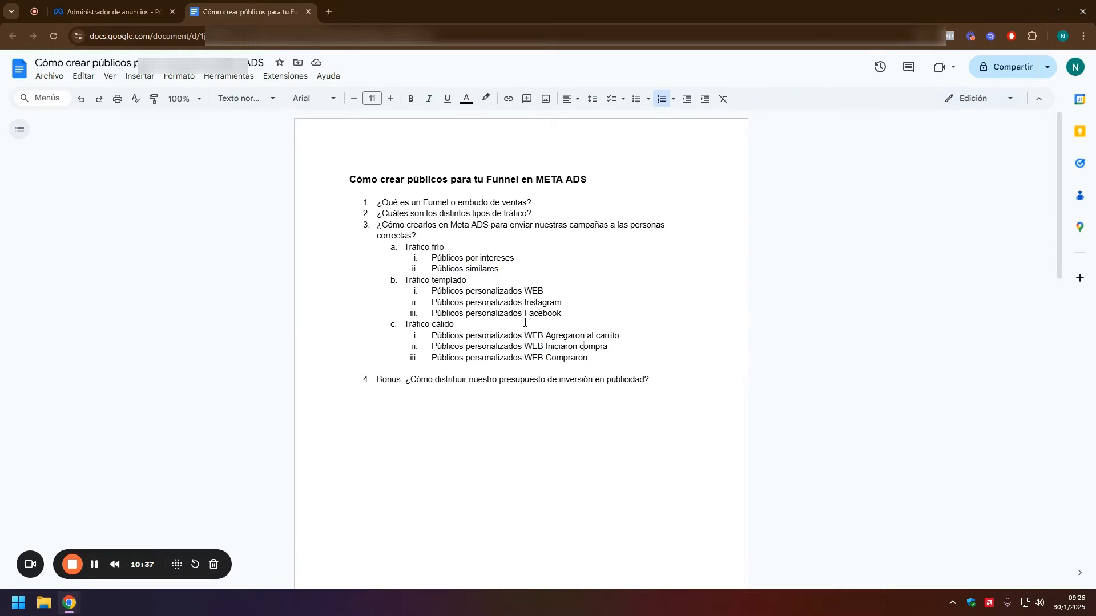
pyautogui.moveTo(482, 302); pyautogui.dragTo(557, 301)
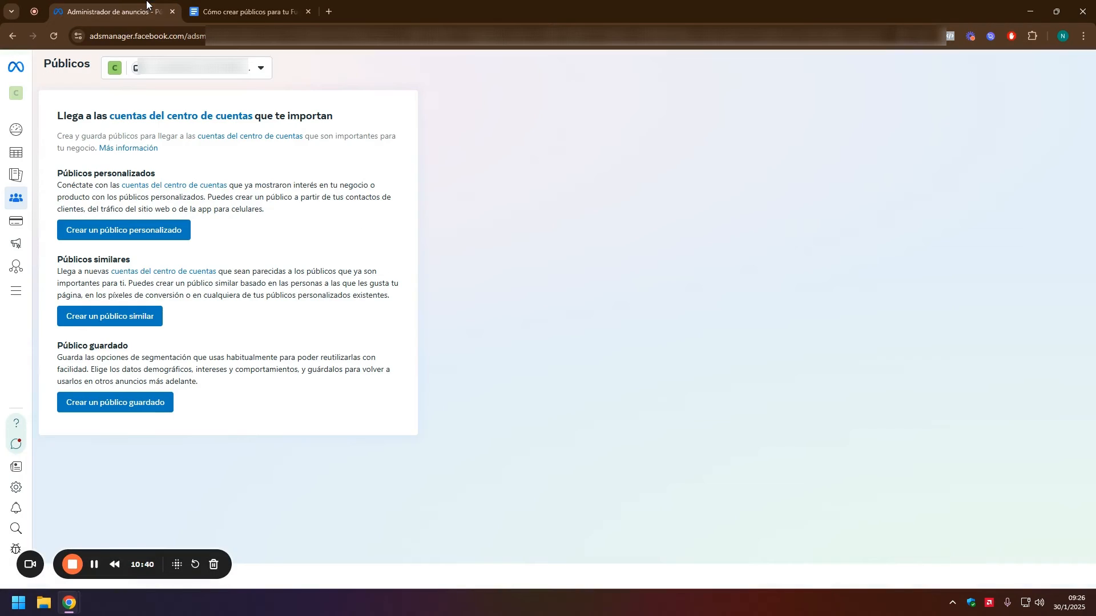
# Step: Return to Meta Ads Manager and start a new saved audience using the original audience options
pyautogui.click(148, 9)
pyautogui.click(95, 403)
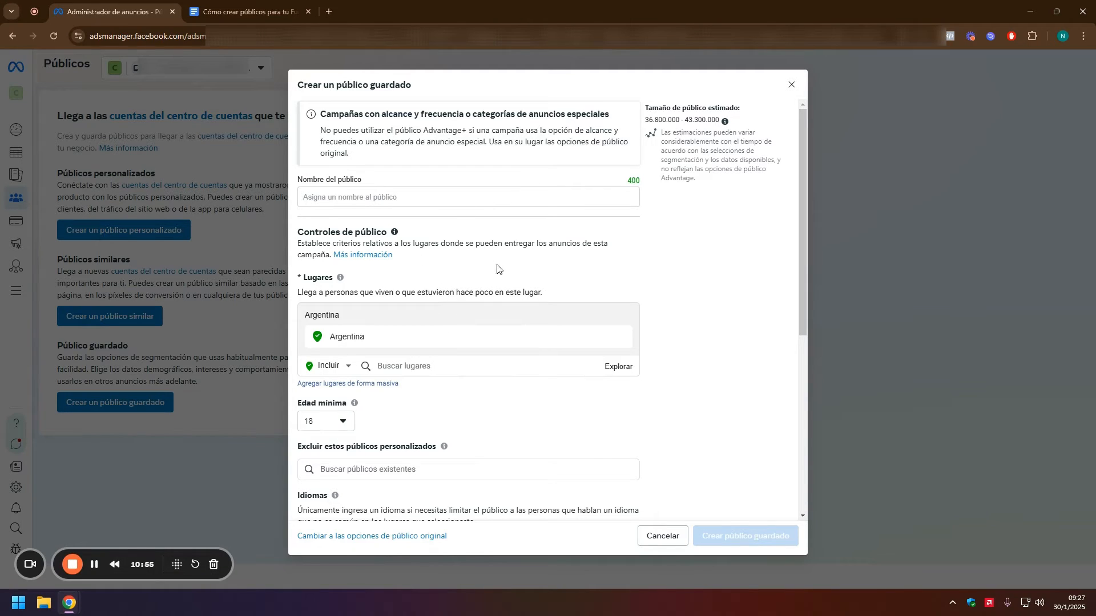
pyautogui.click(348, 535)
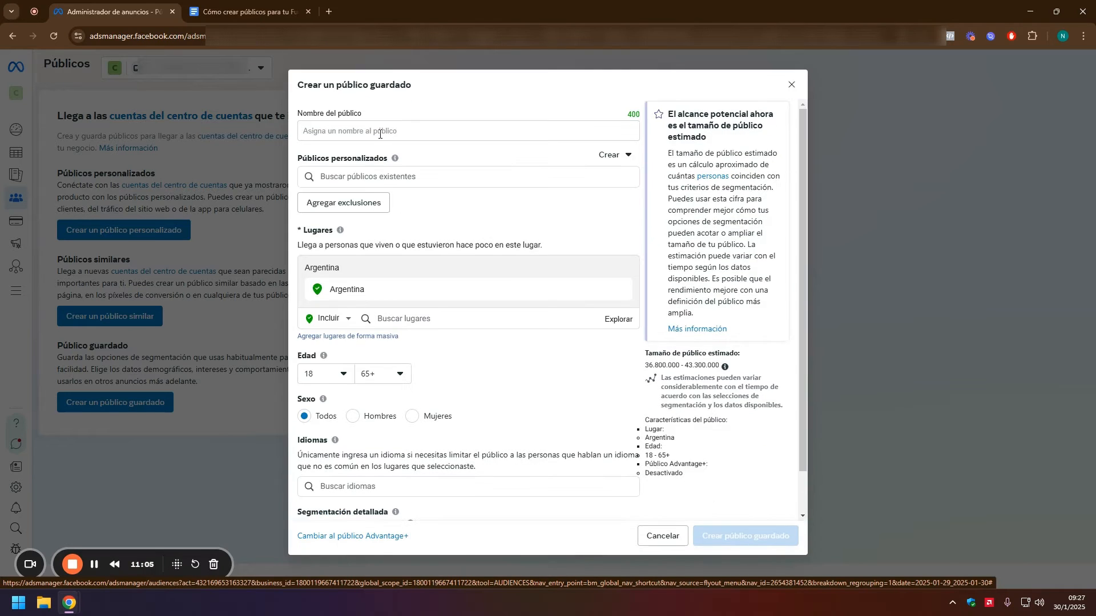
# Step: Name the saved audience "Intereses - Moda - H y M - 18 a 40 - Argentina"
pyautogui.click(379, 133)
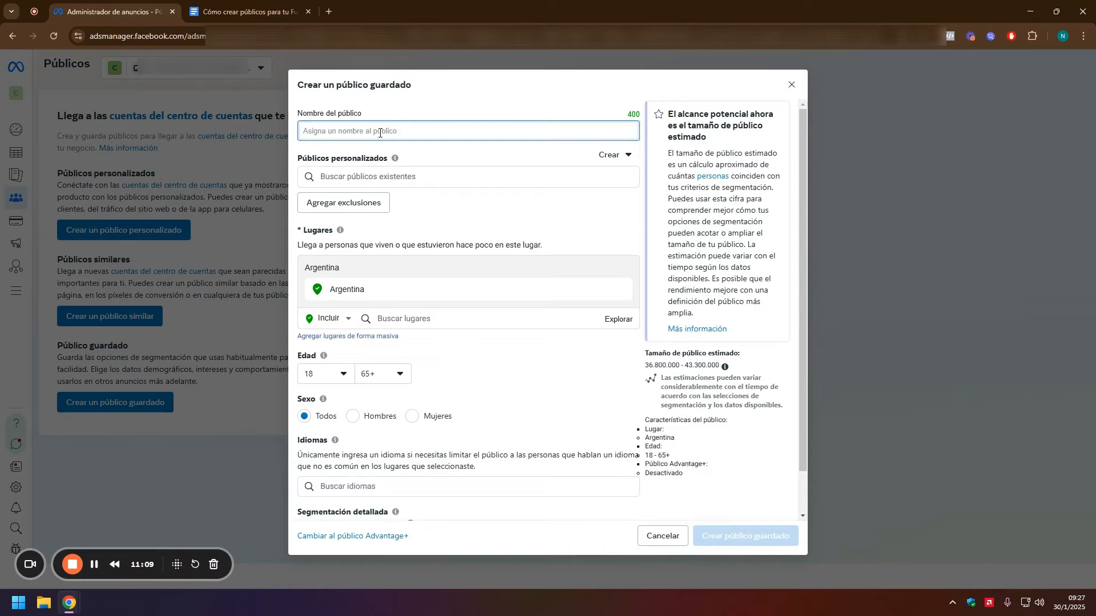
pyautogui.write('Ol')
pyautogui.press('BackSpace')
pyautogui.write('Int')
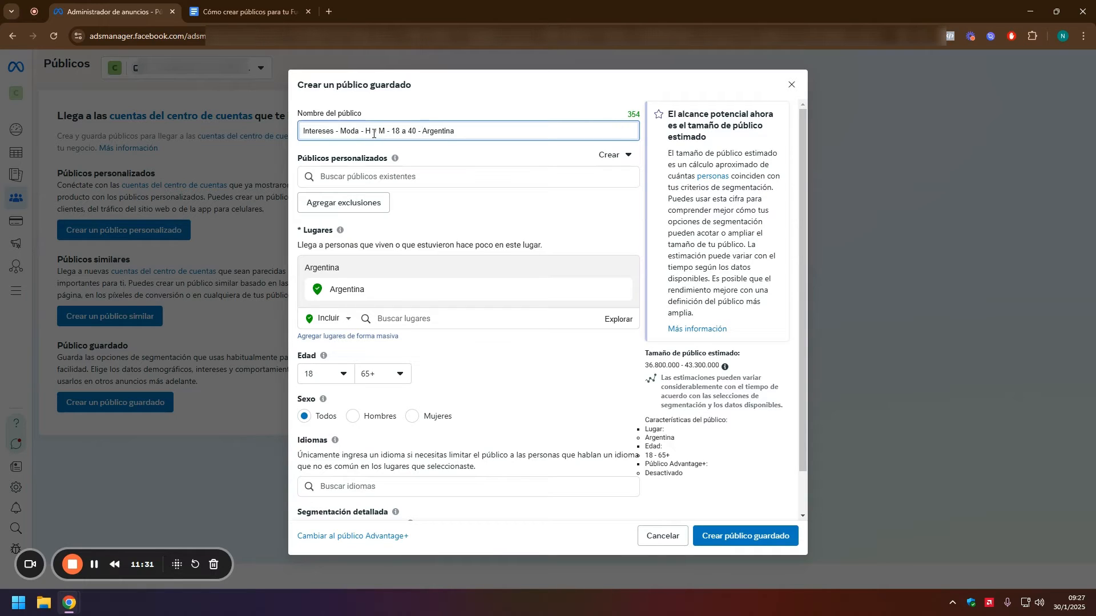
pyautogui.moveTo(305, 129); pyautogui.dragTo(456, 131)
pyautogui.click(456, 131)
# Step: Set the maximum age of the saved audience to 40
pyautogui.click(397, 374)
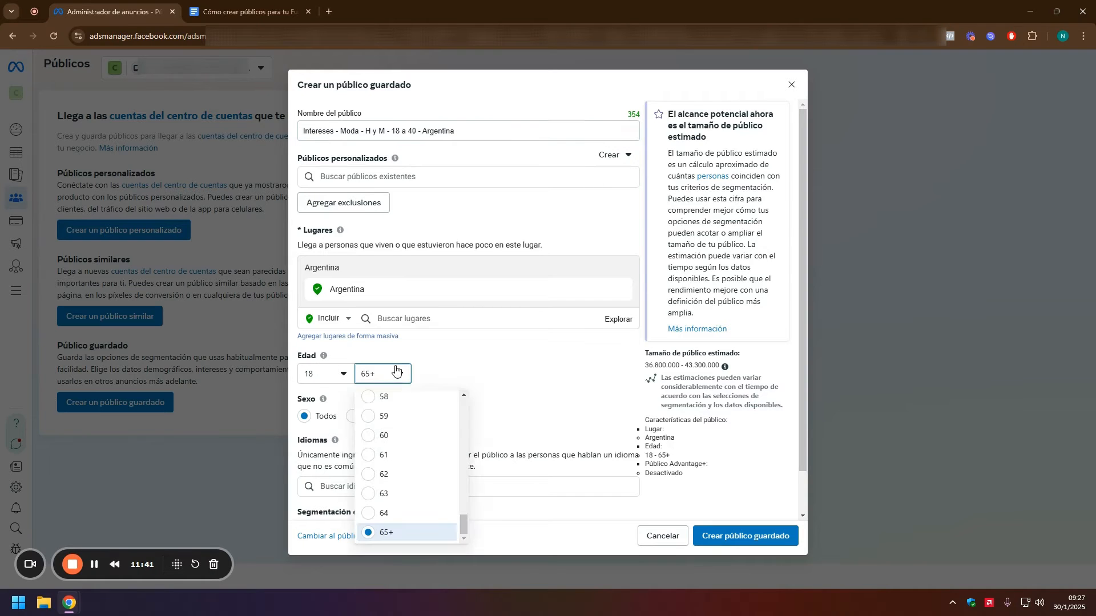
pyautogui.scroll(2, 398, 449)
pyautogui.scroll(5, 397, 449)
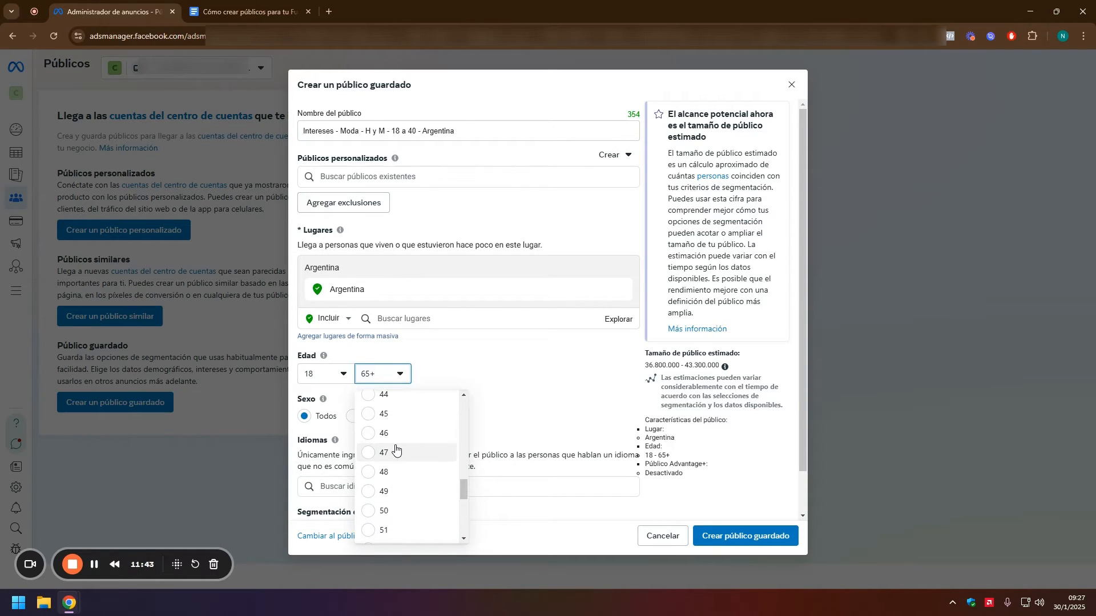
pyautogui.click(384, 426)
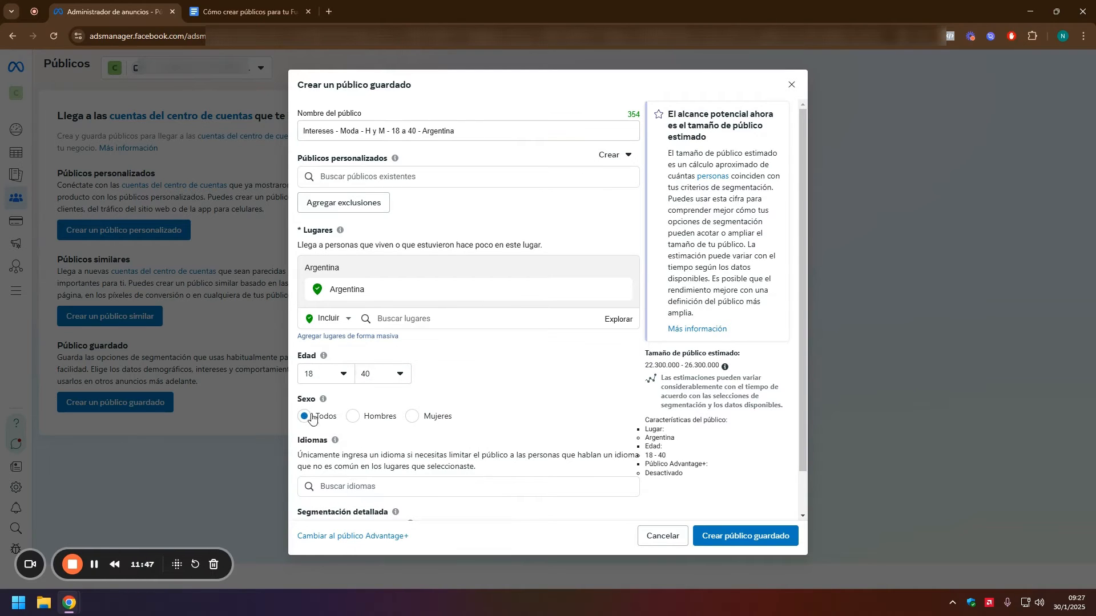
# Step: Examine the detailed targeting section and compare it with the audience's other settings
pyautogui.scroll(-1, 445, 400)
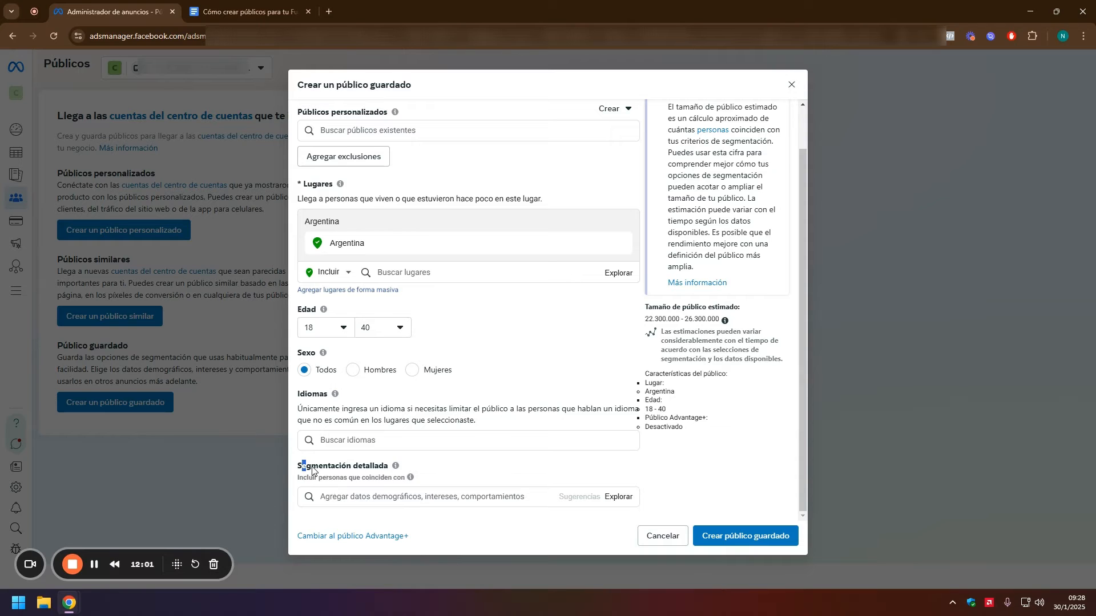
pyautogui.moveTo(303, 465); pyautogui.dragTo(403, 475)
pyautogui.click(395, 471)
pyautogui.scroll(1, 352, 452)
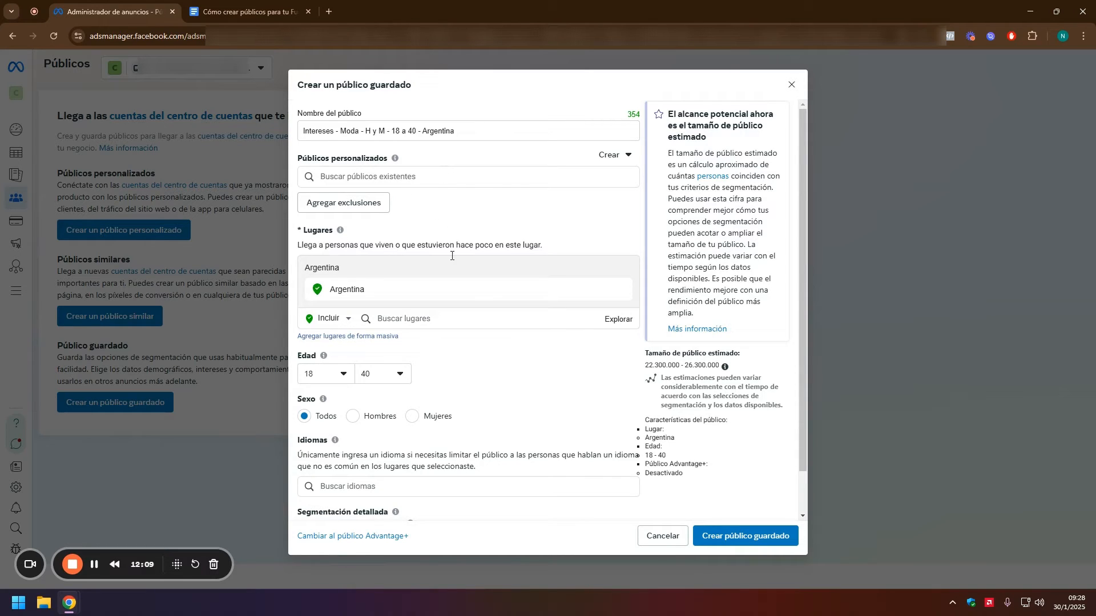
pyautogui.scroll(-1, 387, 512)
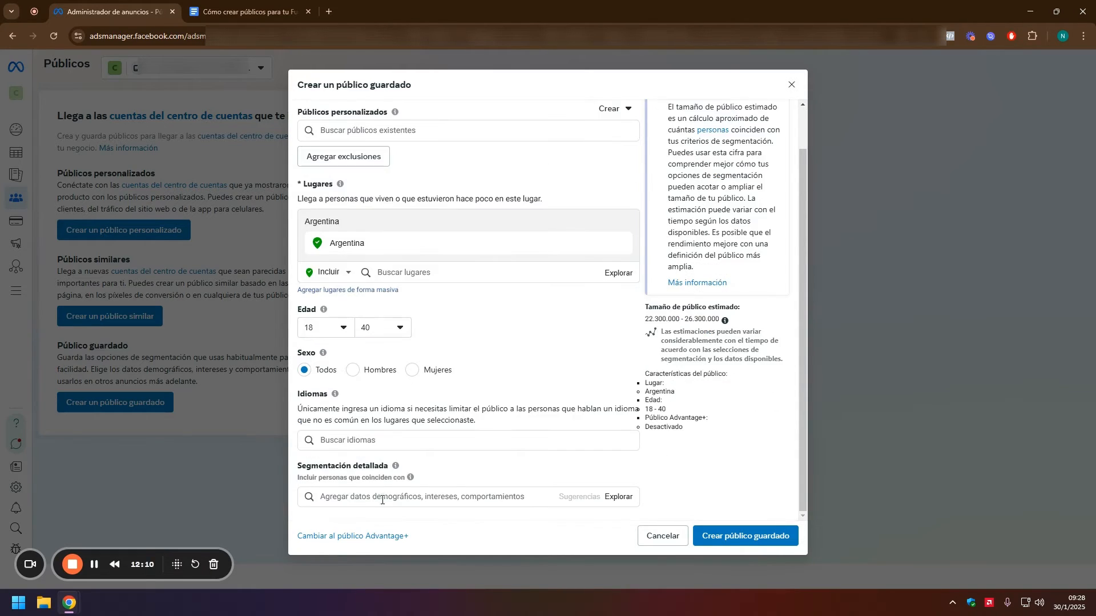
pyautogui.click(346, 498)
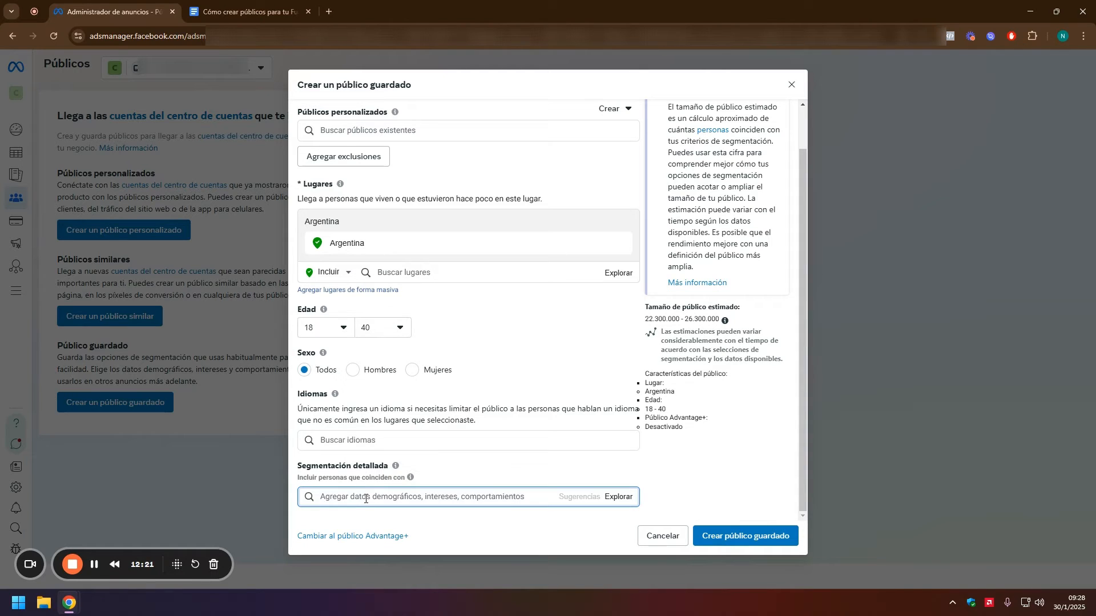
# Step: Insert "Marcas" before "Moda" in the saved audience's name
pyautogui.scroll(1, 411, 301)
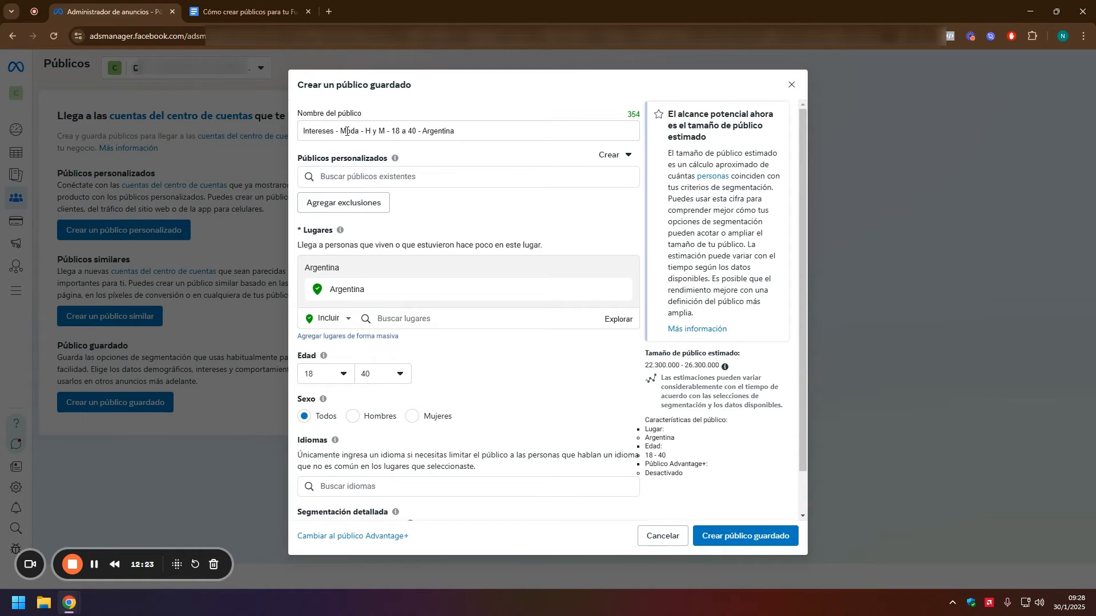
pyautogui.click(365, 130)
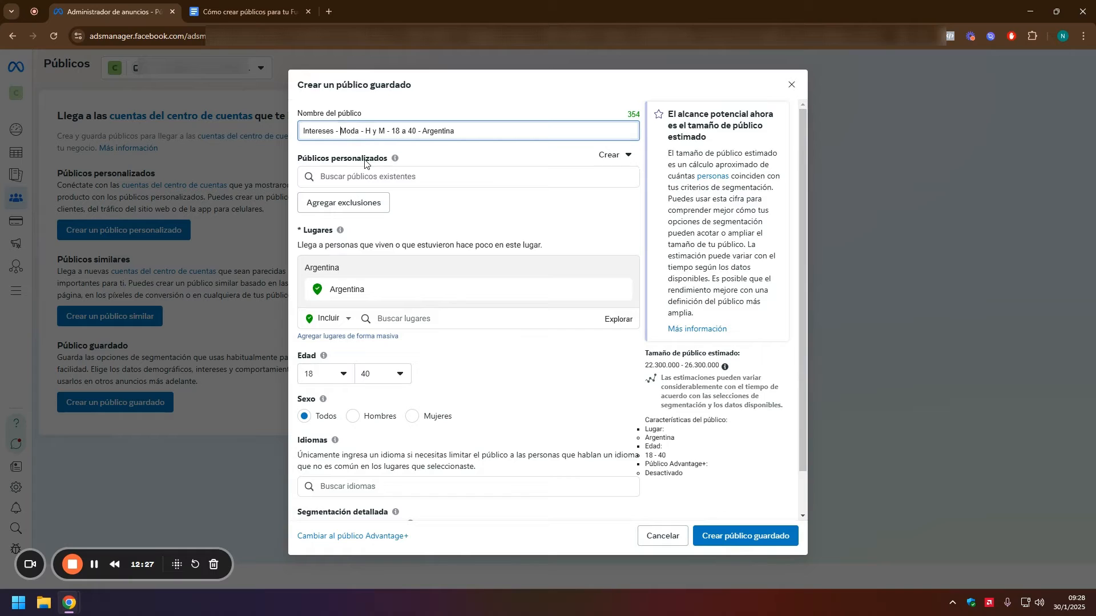
pyautogui.write('Marcas')
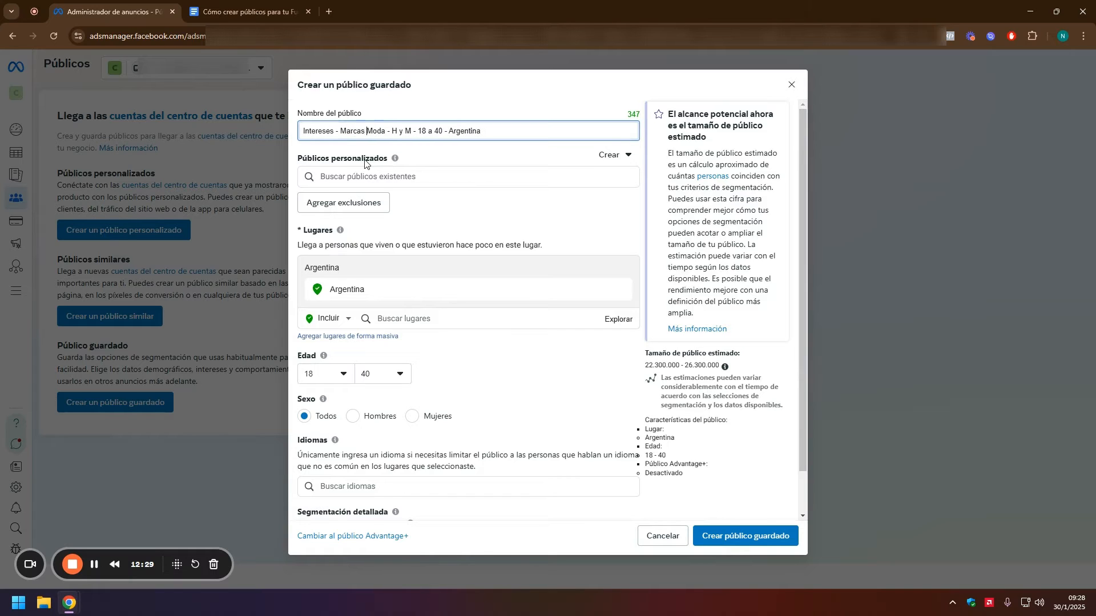
# Step: Search the detailed targeting for "nike" and add the interest "Nike, Inc. (calzado)"
pyautogui.scroll(-1, 432, 289)
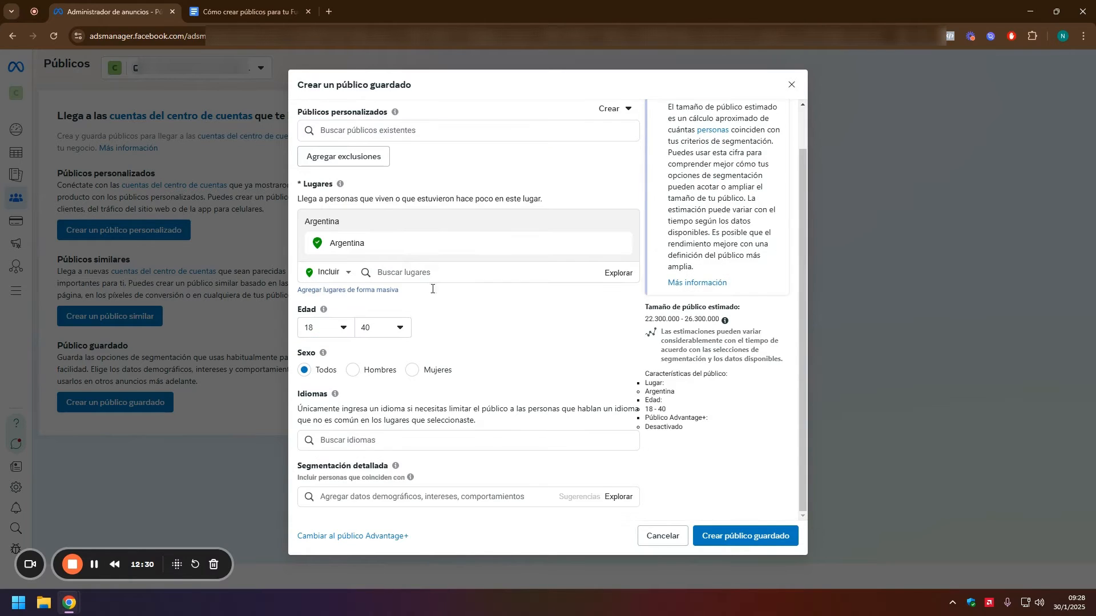
pyautogui.click(367, 495)
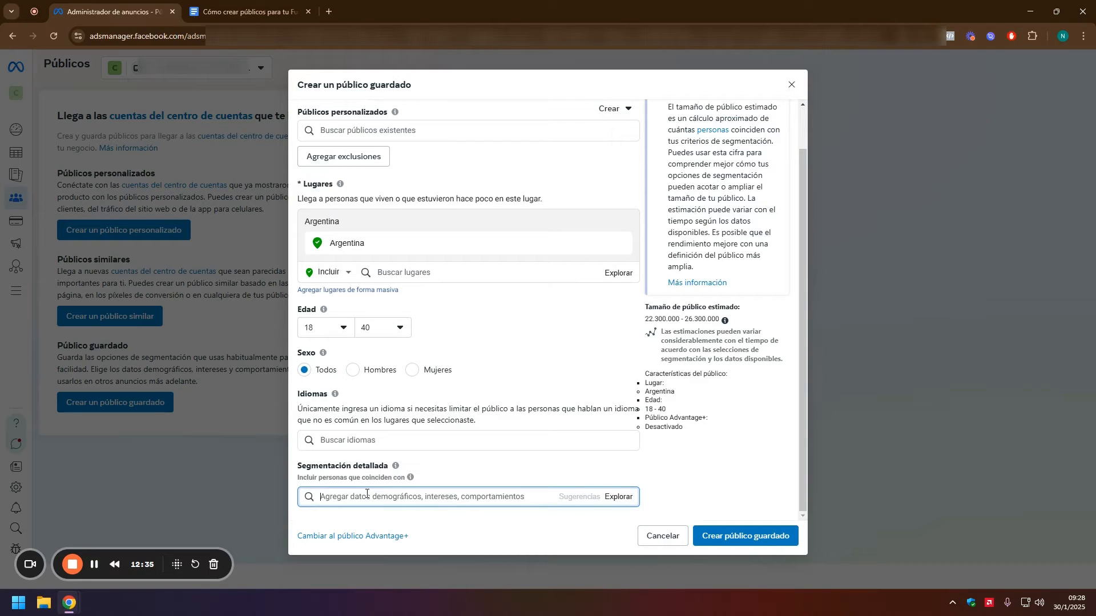
pyautogui.write('nike')
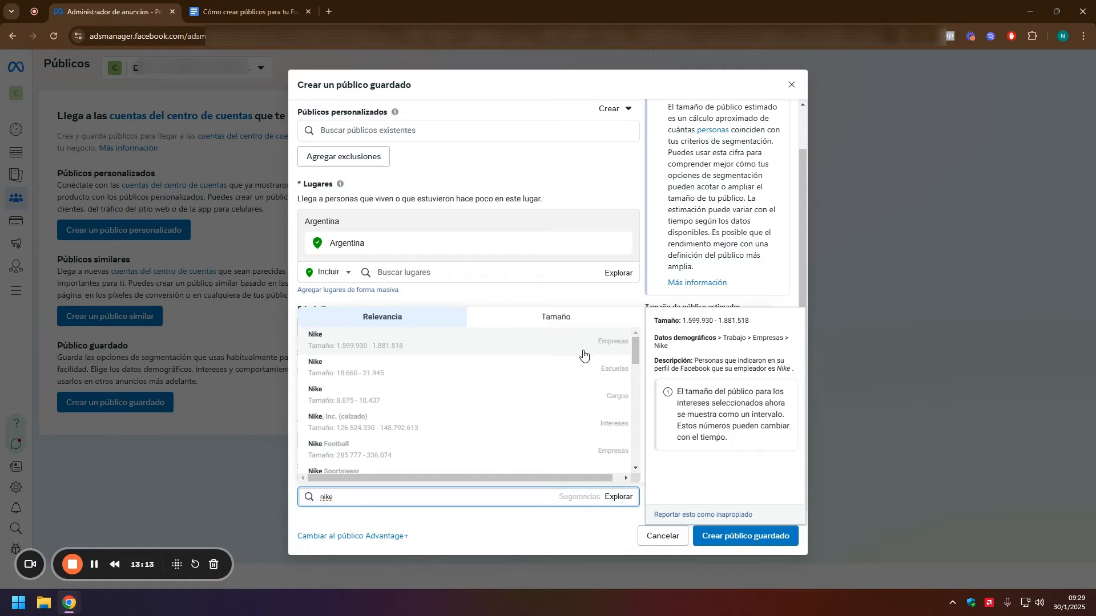
pyautogui.click(382, 424)
pyautogui.scroll(-1, 434, 405)
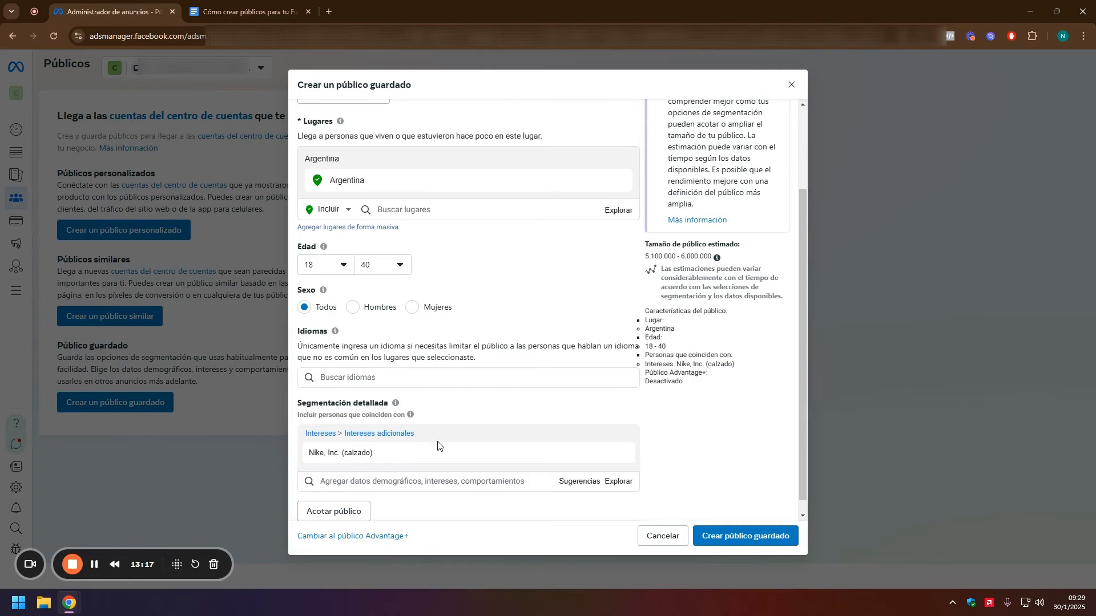
# Step: Search the detailed targeting for "adidas" and look through the matching entries
pyautogui.click(367, 480)
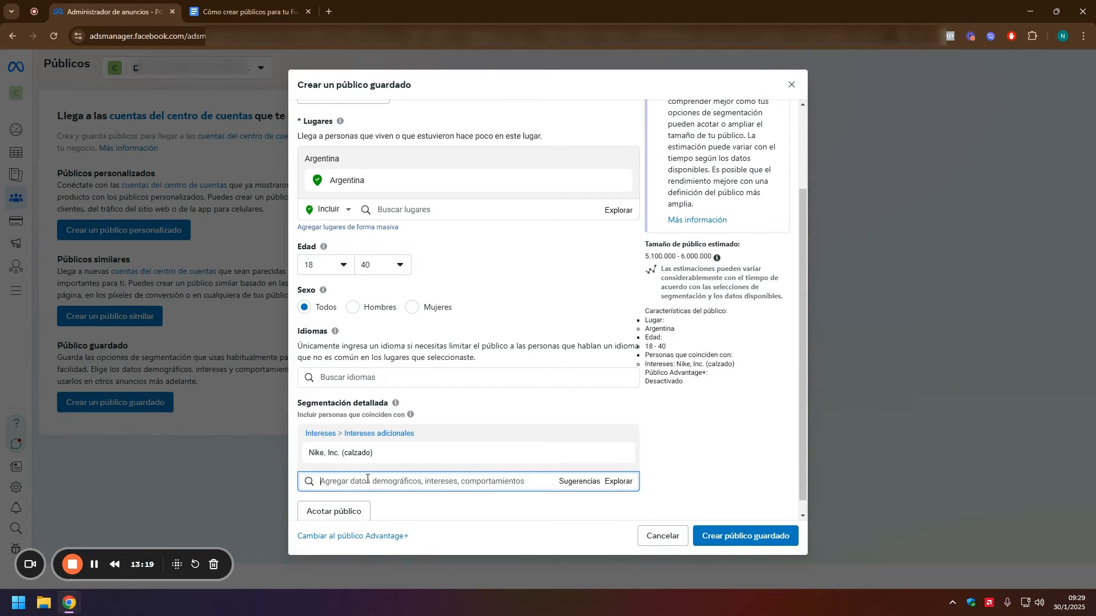
pyautogui.write('adidas')
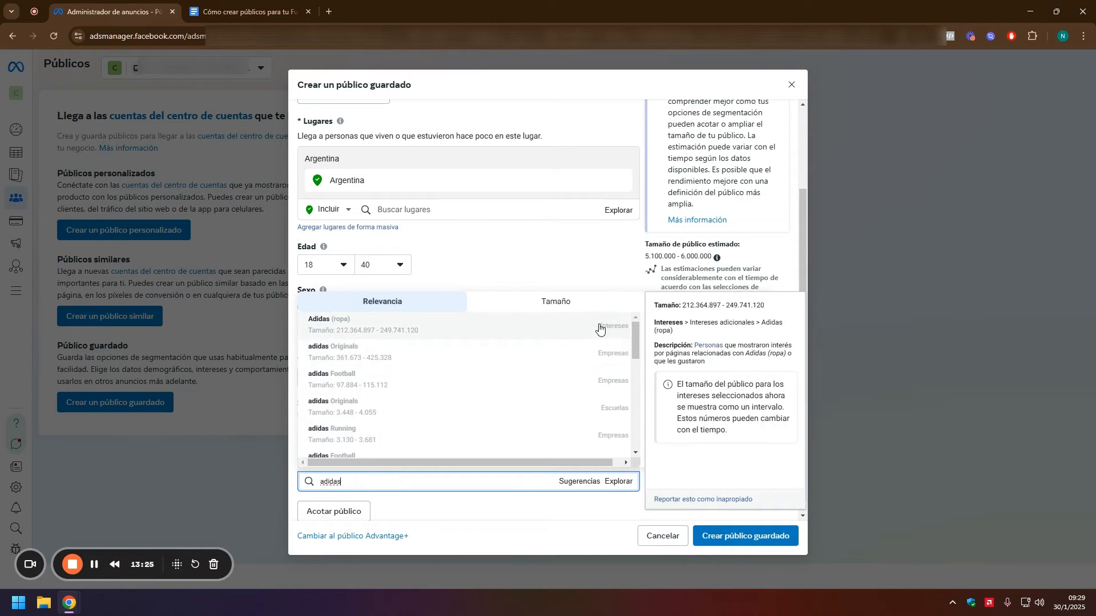
pyautogui.scroll(-6, 522, 331)
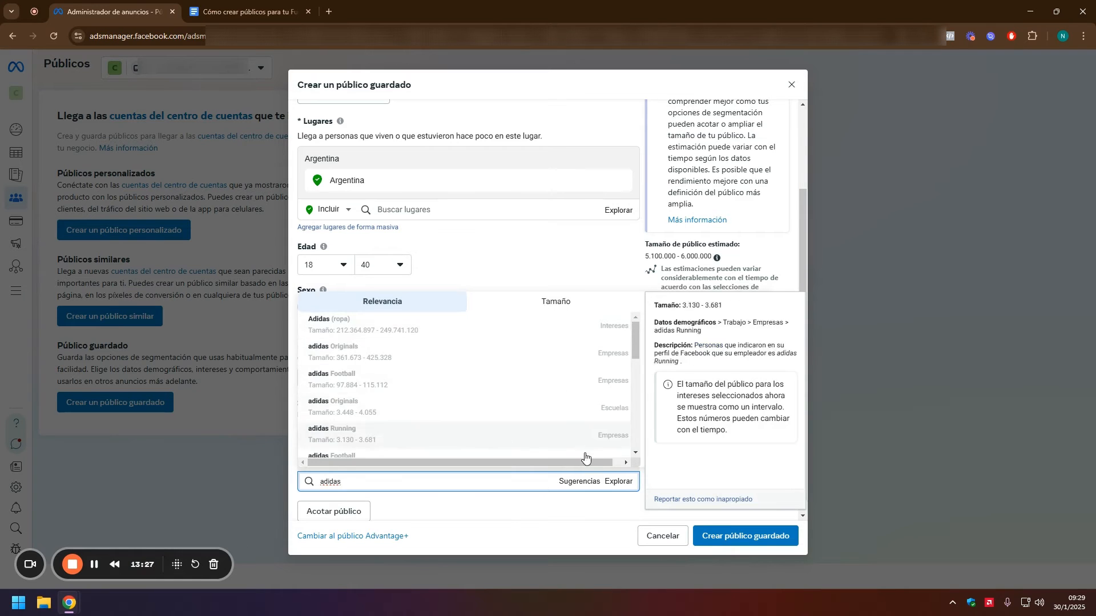
# Step: Browse the suggested interests related to Nike in the detailed targeting, then dismiss the list without adding any
pyautogui.click(566, 481)
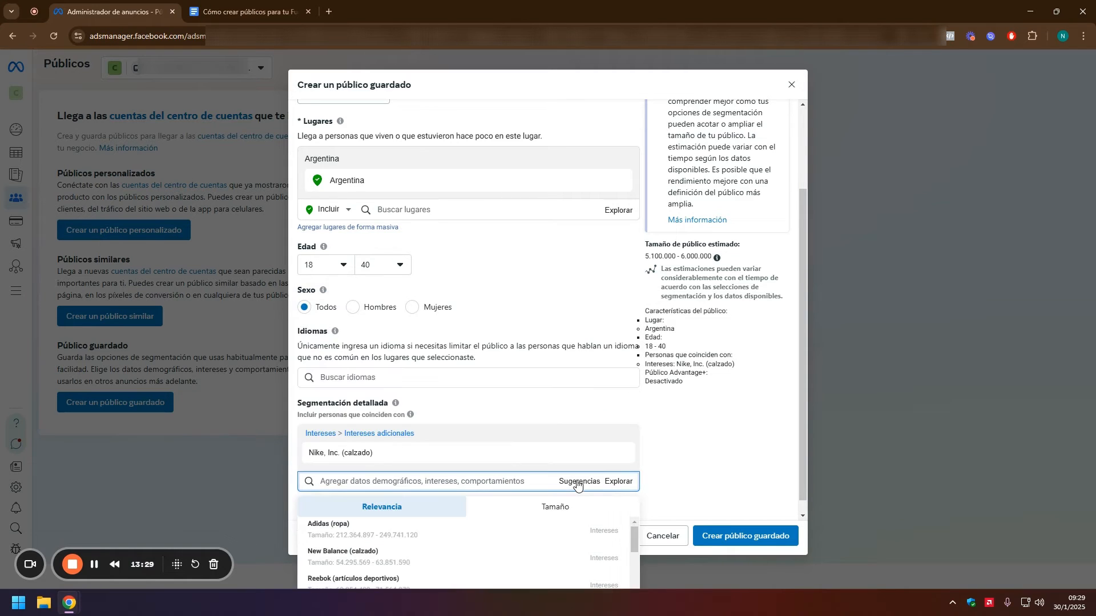
pyautogui.scroll(-1, 573, 486)
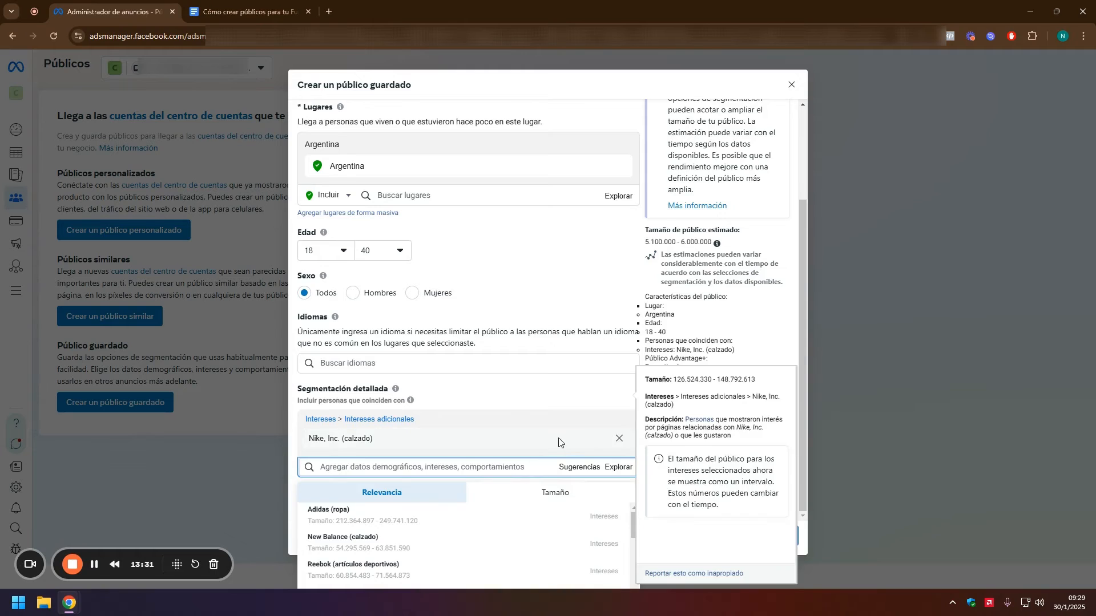
pyautogui.scroll(-1, 402, 518)
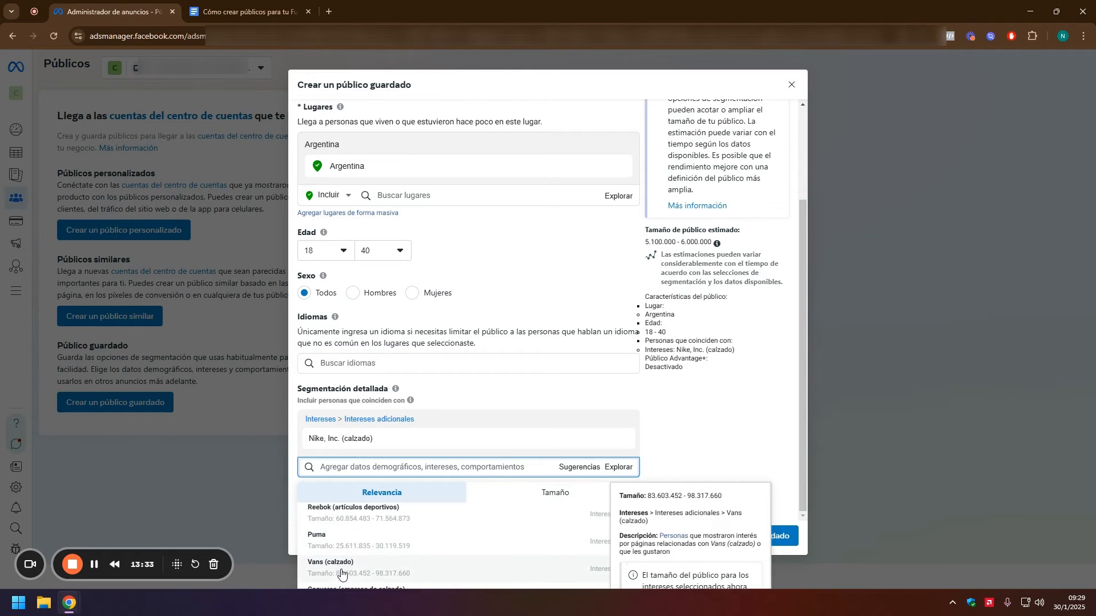
pyautogui.scroll(-3, 376, 522)
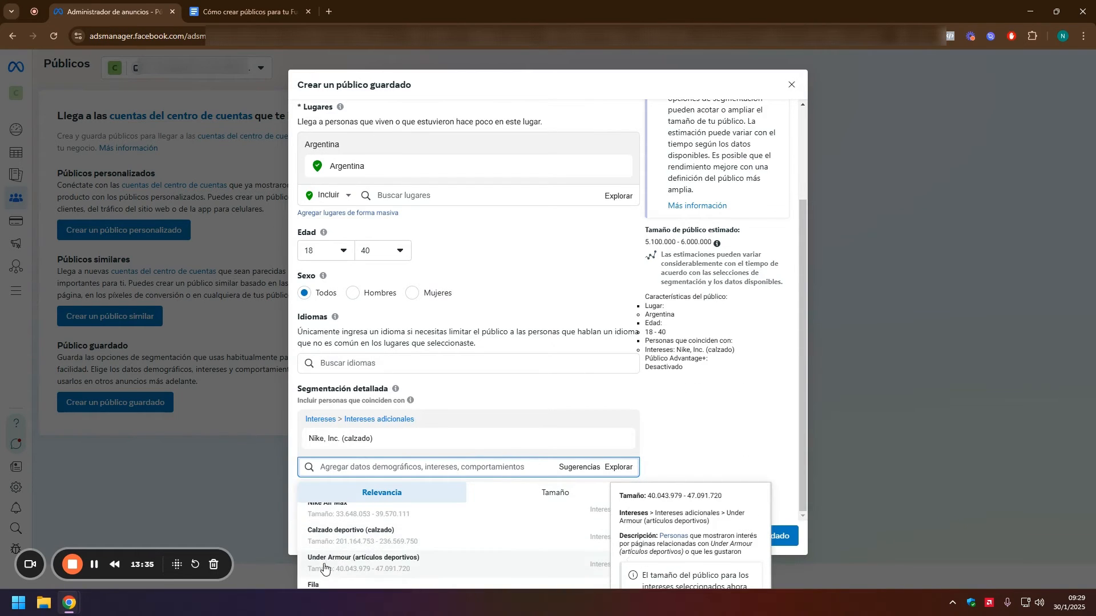
pyautogui.scroll(5, 353, 570)
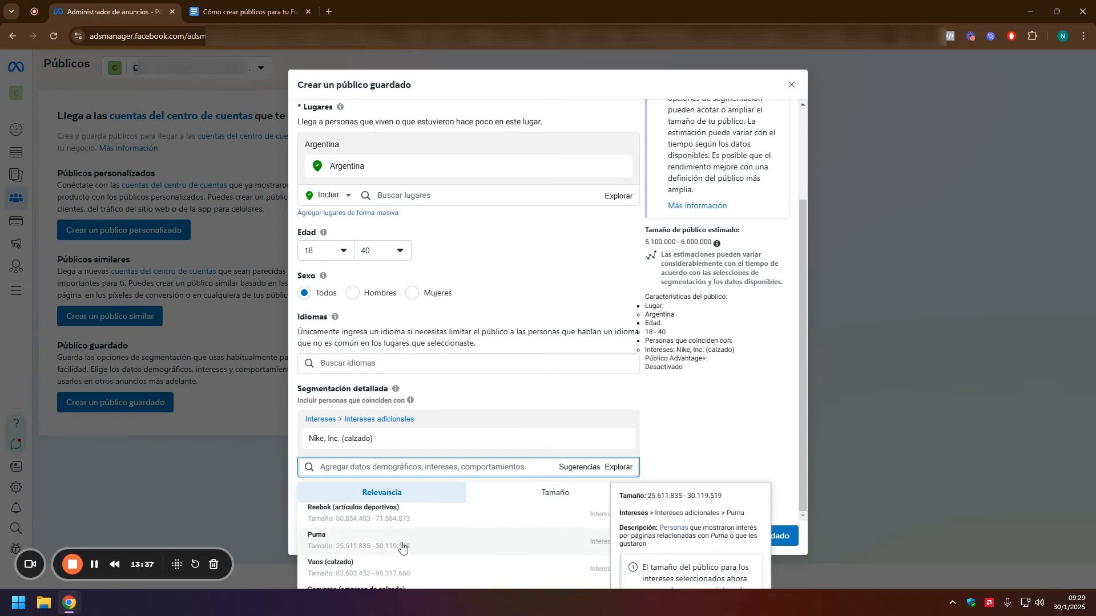
pyautogui.click(501, 460)
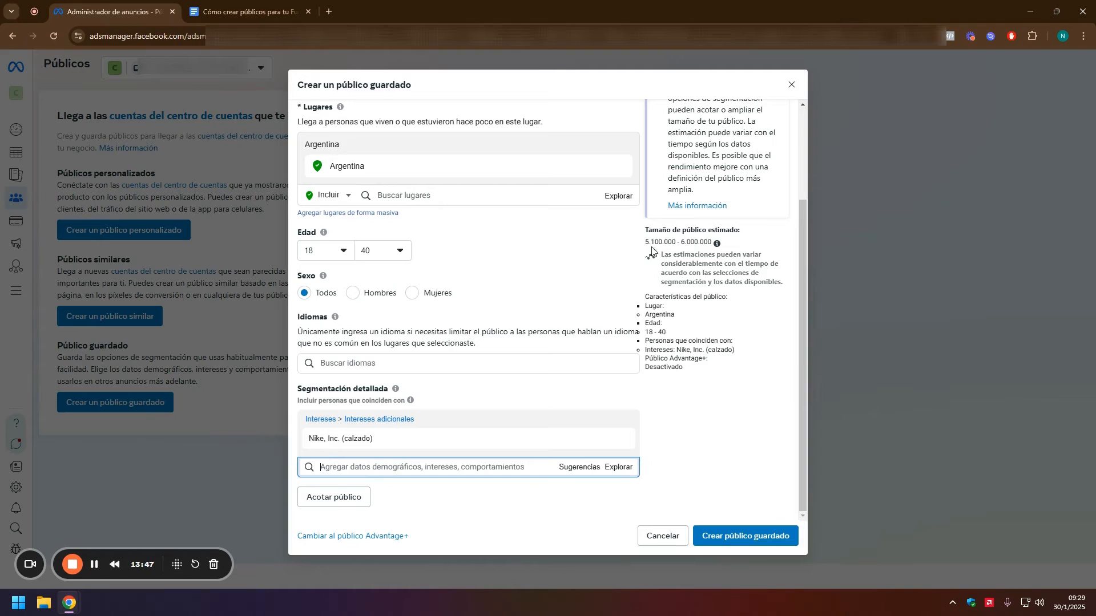
# Step: Examine the saved audience's estimated size and the explanation of how it is calculated
pyautogui.moveTo(646, 242); pyautogui.dragTo(706, 242)
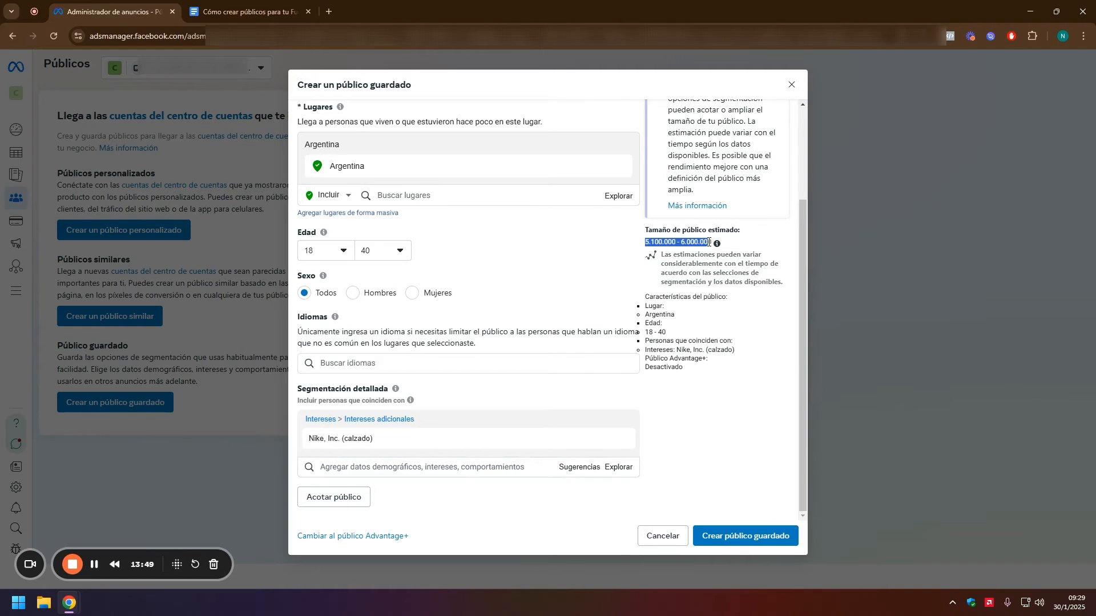
pyautogui.click(693, 256)
pyautogui.moveTo(645, 242); pyautogui.dragTo(708, 242)
pyautogui.click(707, 242)
pyautogui.moveTo(649, 241); pyautogui.dragTo(704, 240)
pyautogui.click(710, 242)
pyautogui.tripleClick(712, 242)
pyautogui.click(706, 247)
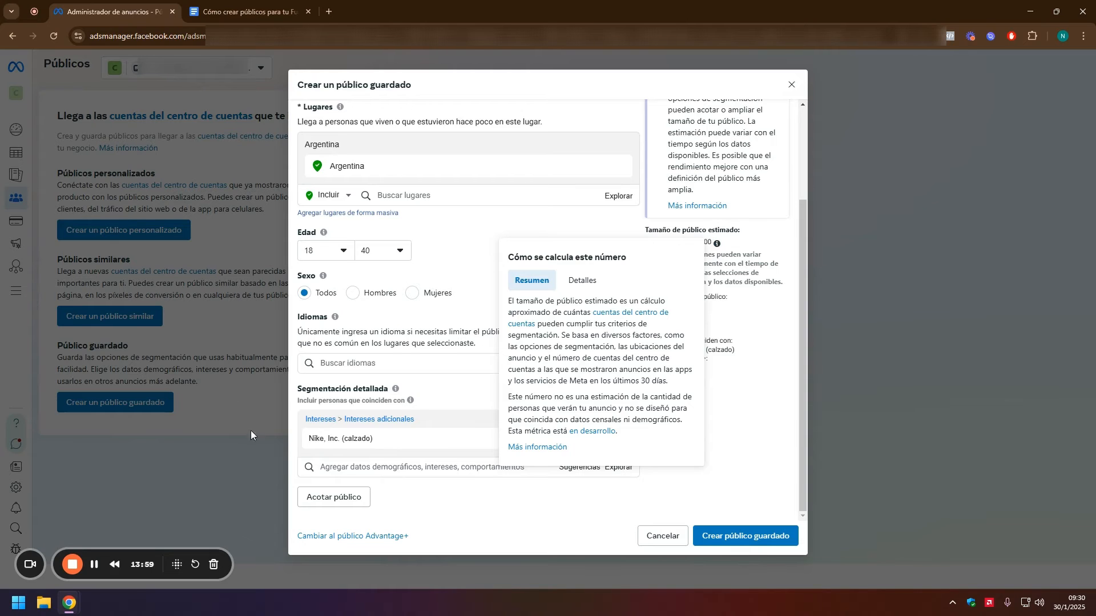
pyautogui.scroll(2, 372, 213)
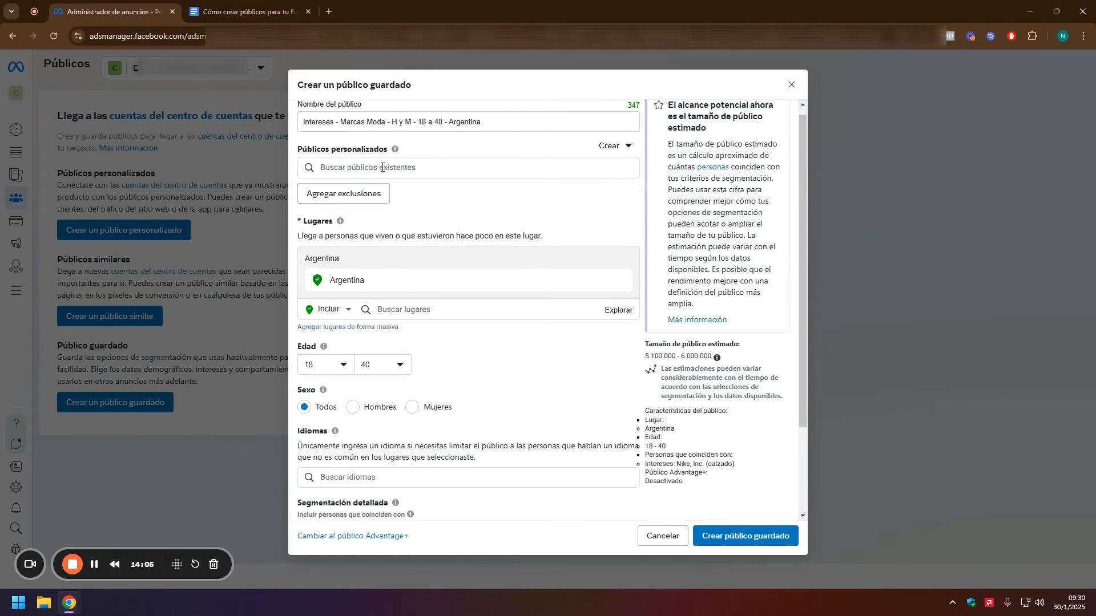
pyautogui.moveTo(687, 353); pyautogui.dragTo(710, 356)
pyautogui.click(705, 354)
pyautogui.click(707, 355)
pyautogui.moveTo(655, 355); pyautogui.dragTo(682, 359)
# Step: Check the existing custom audiences available for inclusion and review the estimated audience size again
pyautogui.click(429, 168)
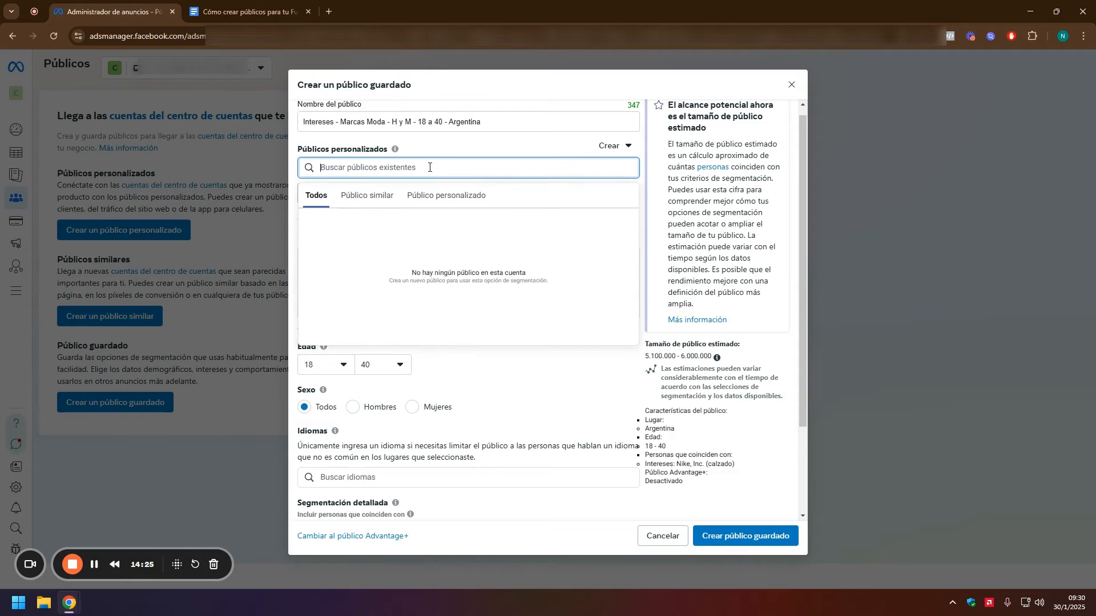
pyautogui.click(428, 154)
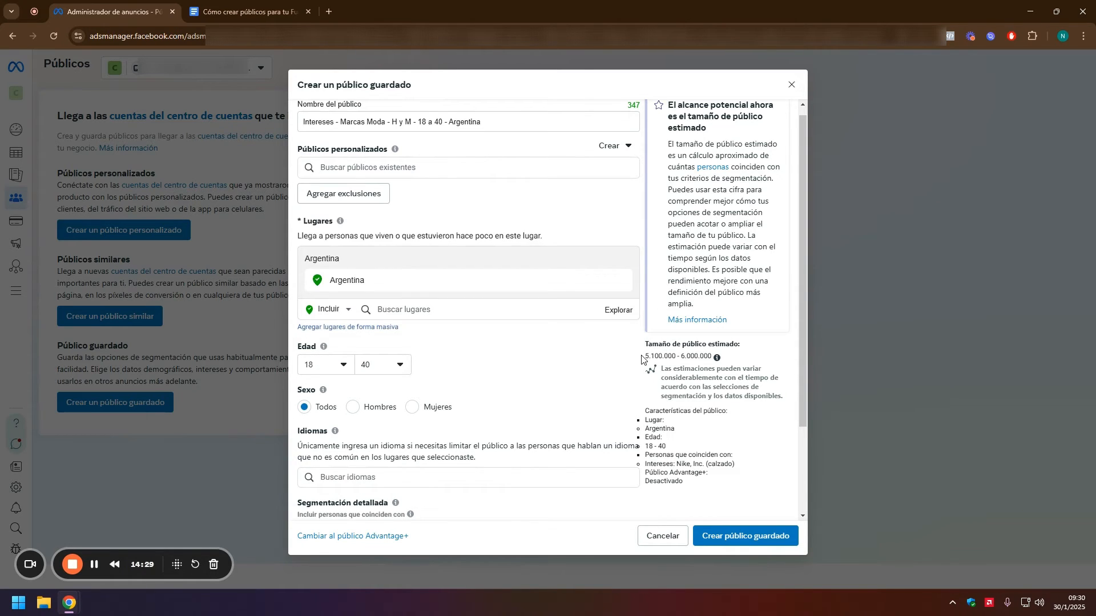
pyautogui.moveTo(644, 359); pyautogui.dragTo(693, 358)
pyautogui.click(693, 358)
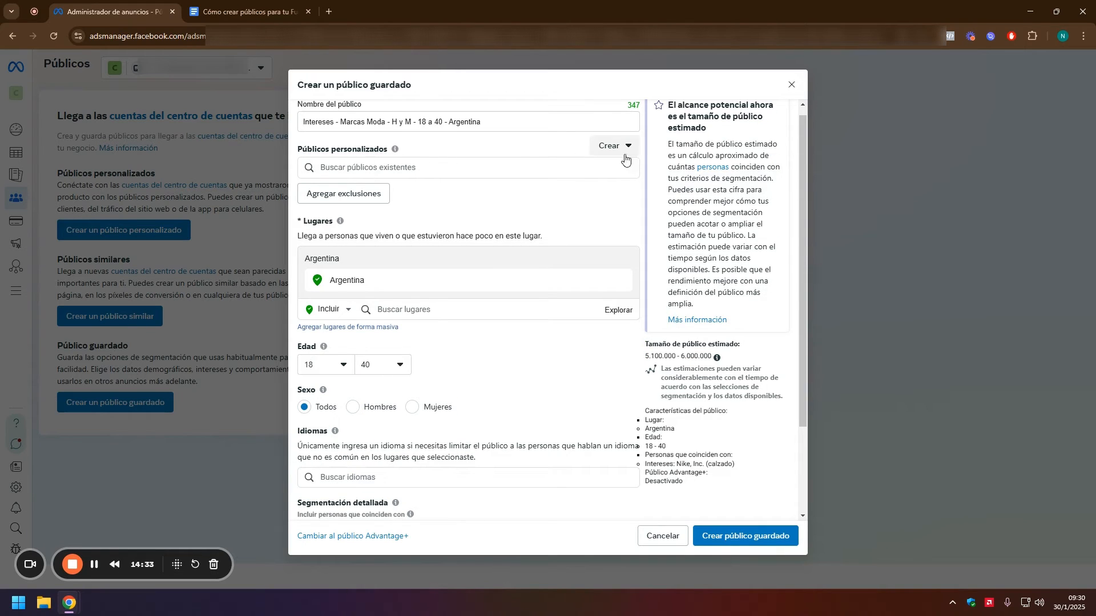
# Step: Show the exclusions field for custom audiences and check which custom audiences are available to exclude
pyautogui.click(326, 194)
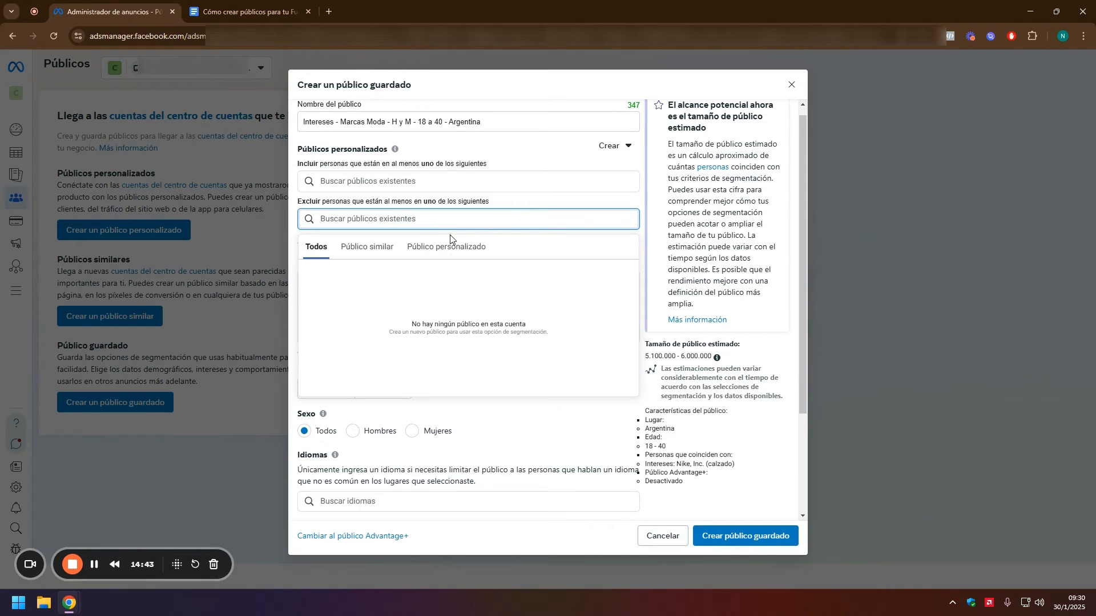
pyautogui.click(457, 250)
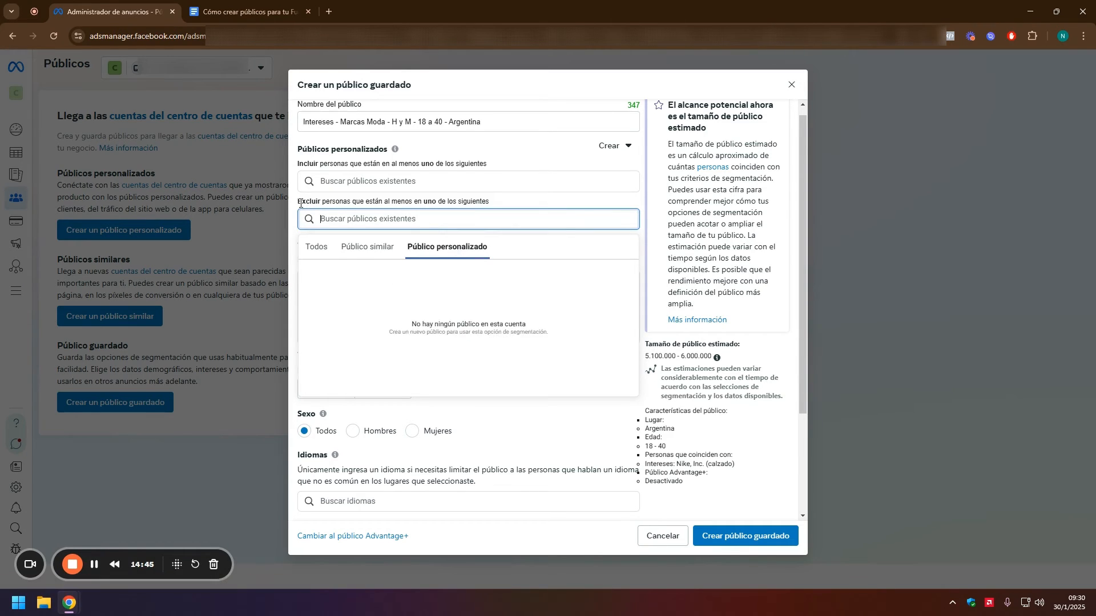
pyautogui.doubleClick(324, 201)
pyautogui.click(428, 226)
pyautogui.click(473, 206)
pyautogui.click(389, 219)
pyautogui.click(432, 211)
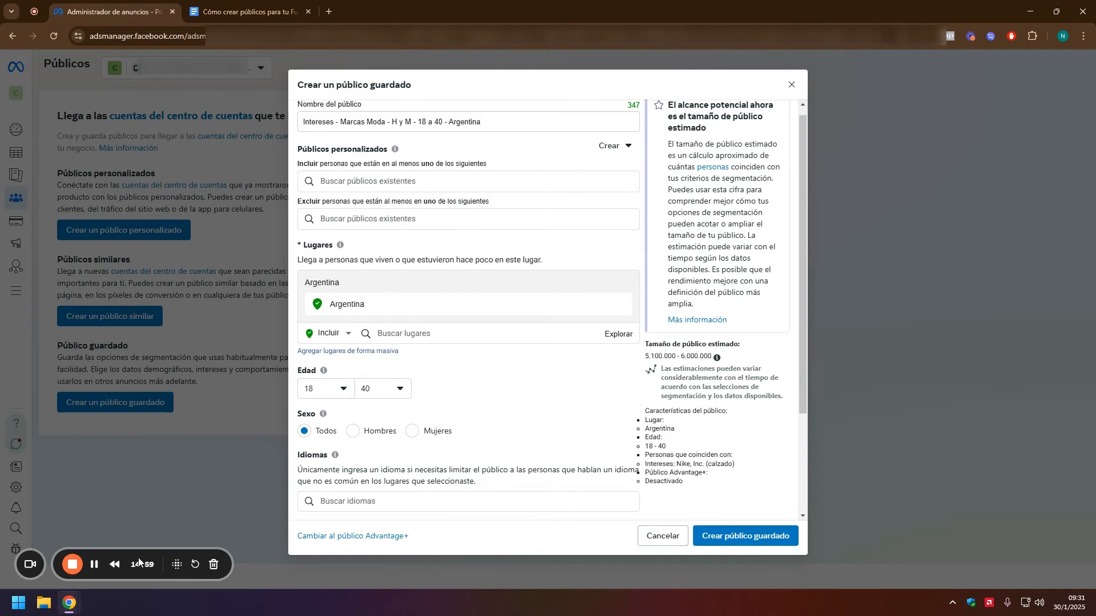
# Step: Create the saved audience with its current location, age and interest settings
pyautogui.scroll(-2, 460, 344)
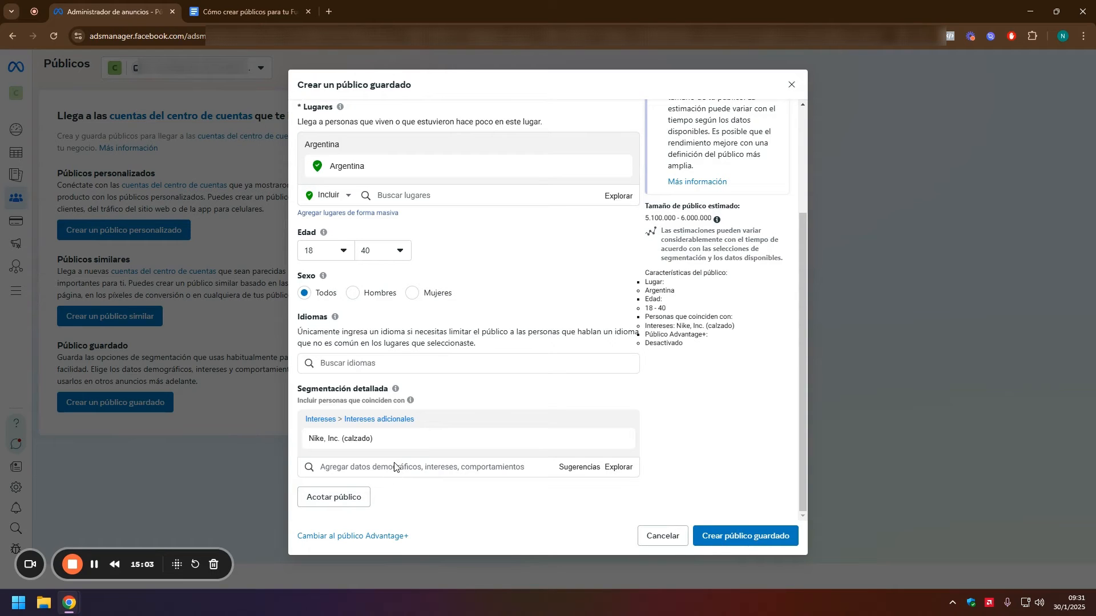
pyautogui.click(745, 537)
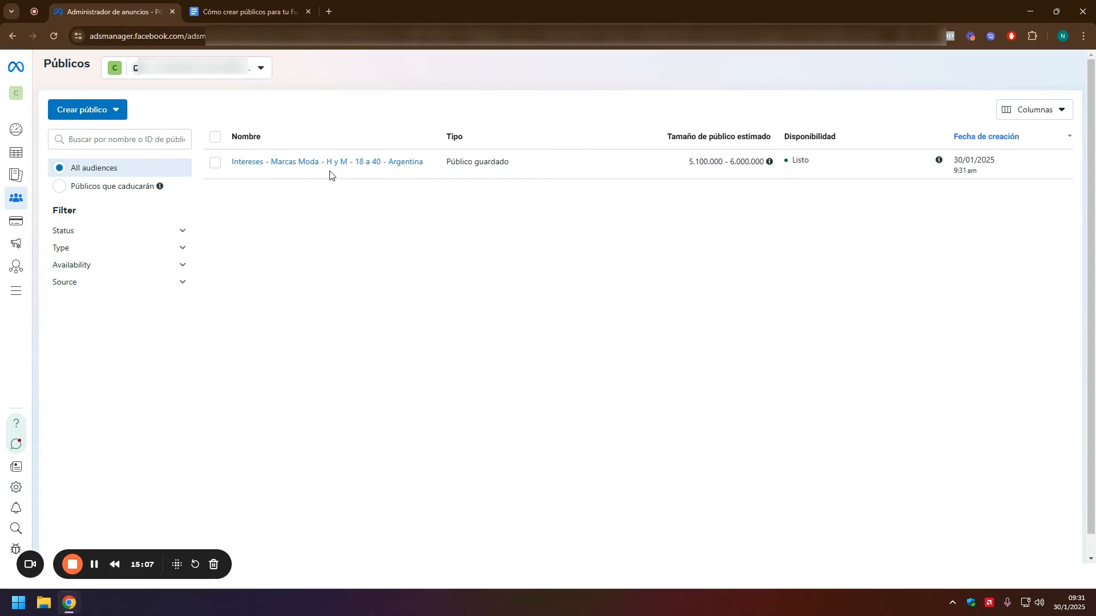
# Step: Switch to the Google Docs outline and compare its interest and lookalike audience items with the Instagram custom audience item
pyautogui.click(110, 109)
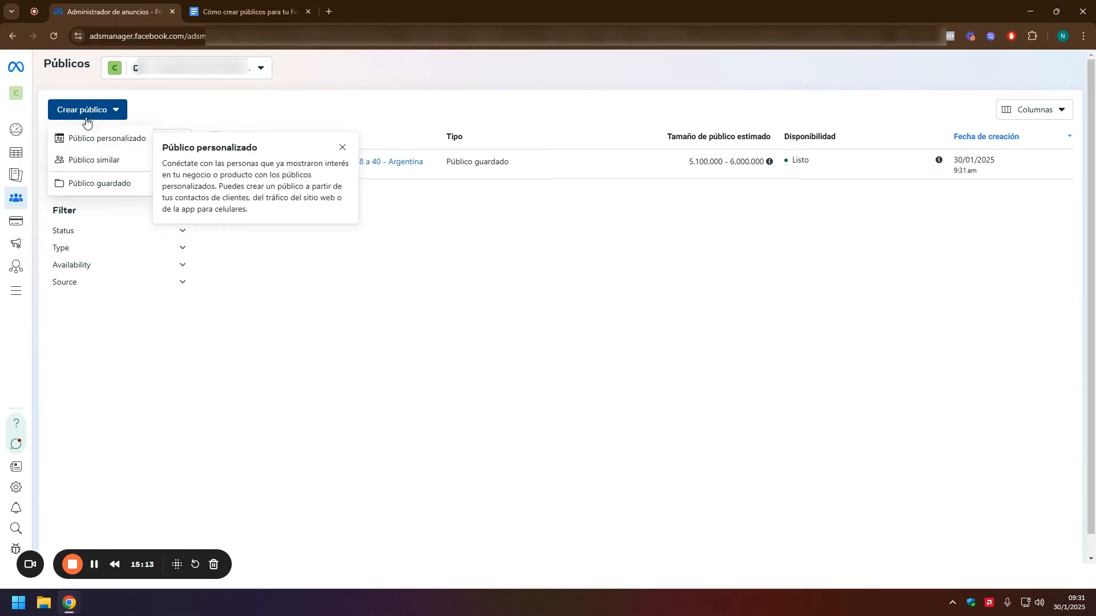
pyautogui.click(248, 11)
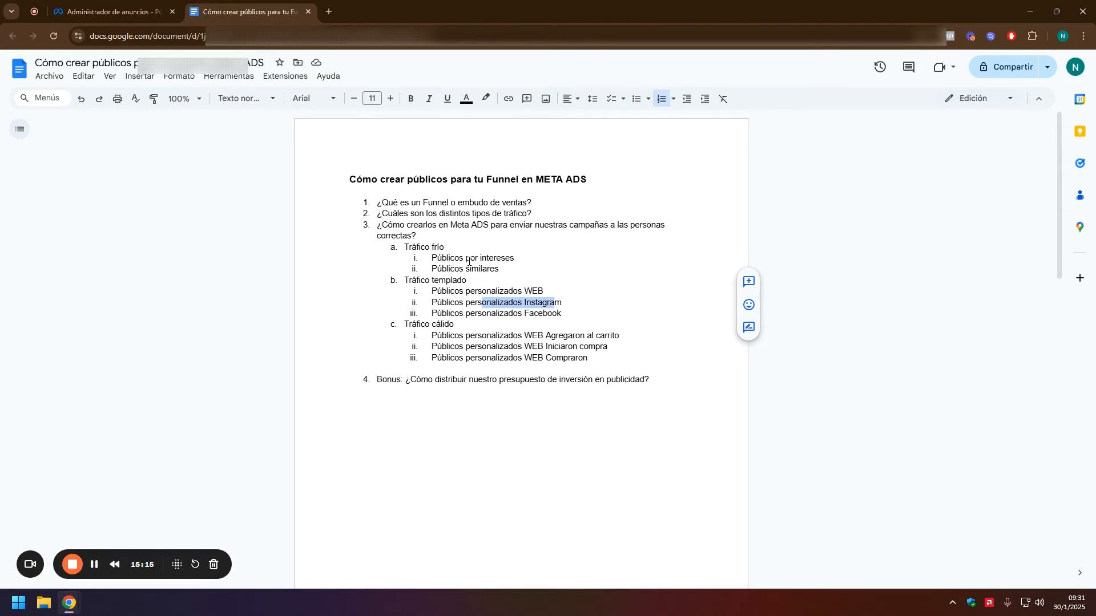
pyautogui.moveTo(465, 266); pyautogui.dragTo(495, 267)
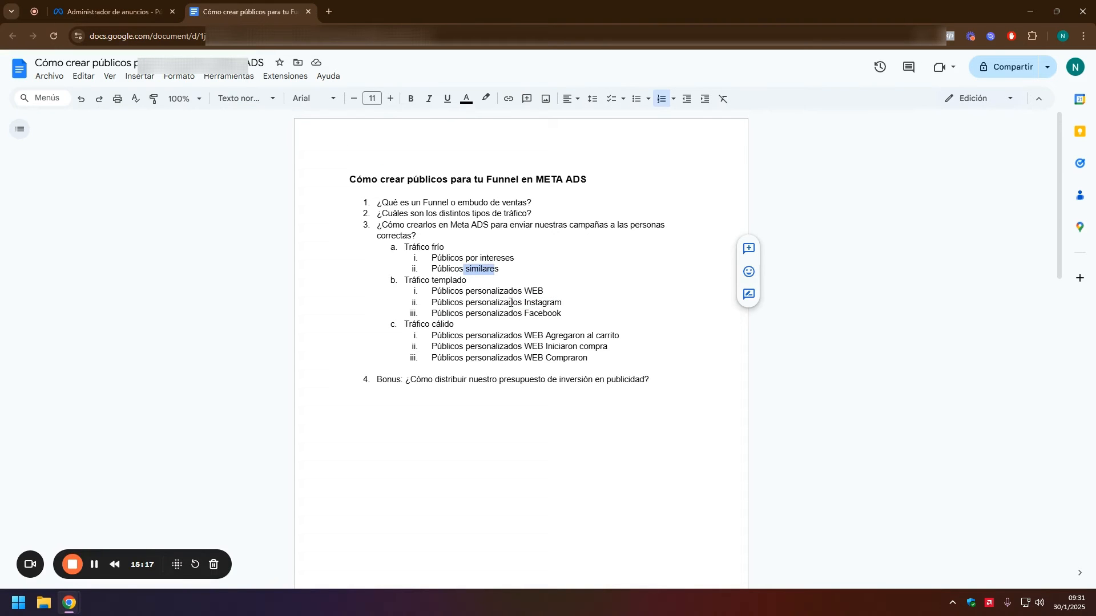
pyautogui.moveTo(459, 303); pyautogui.dragTo(557, 302)
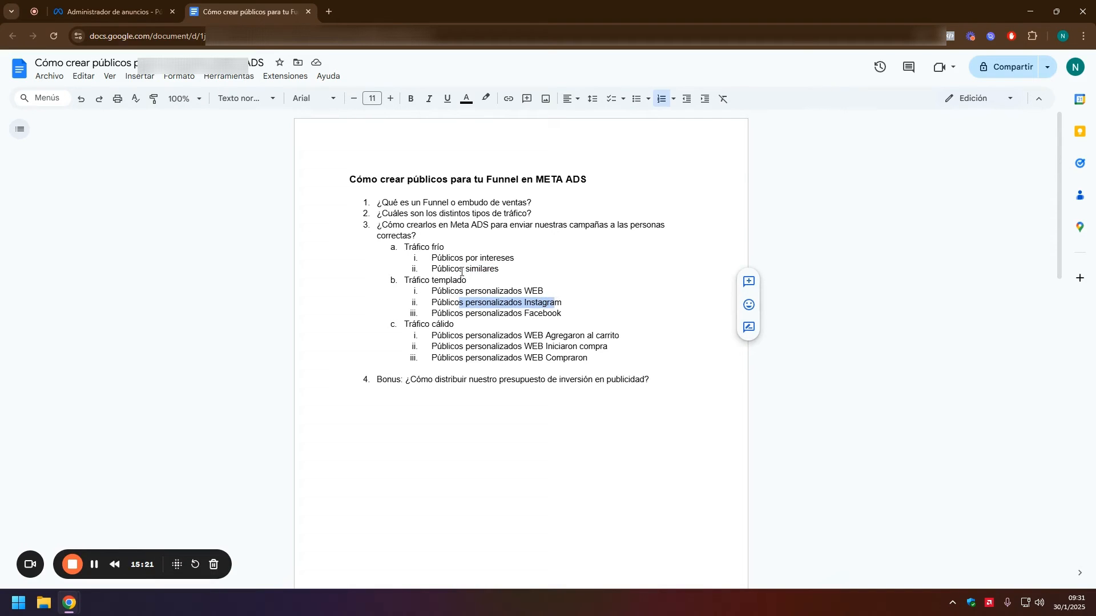
pyautogui.moveTo(460, 271); pyautogui.dragTo(498, 271)
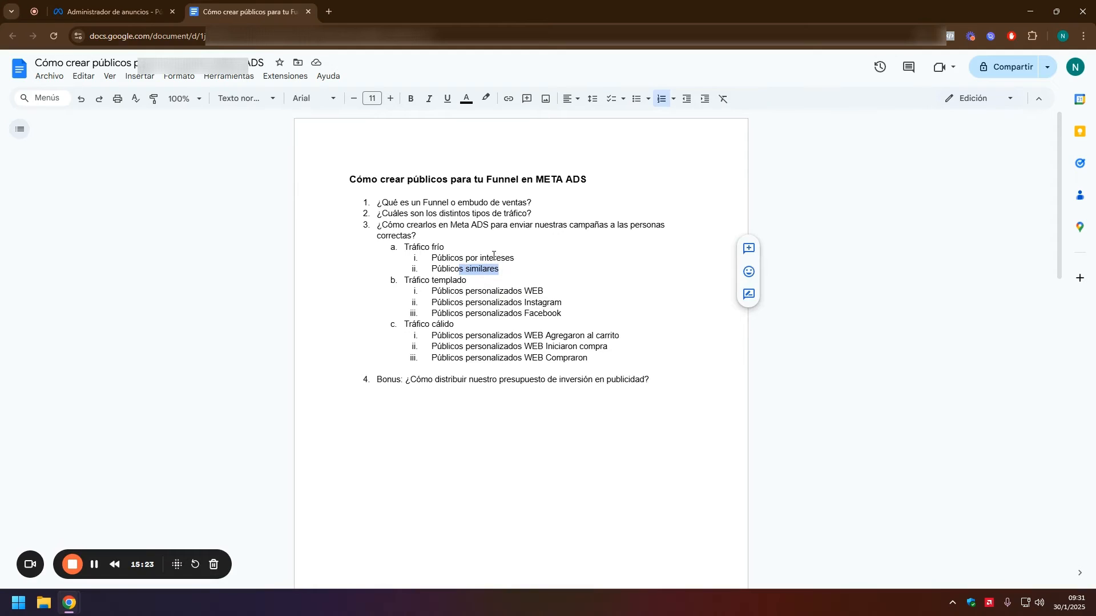
pyautogui.moveTo(430, 259); pyautogui.dragTo(514, 259)
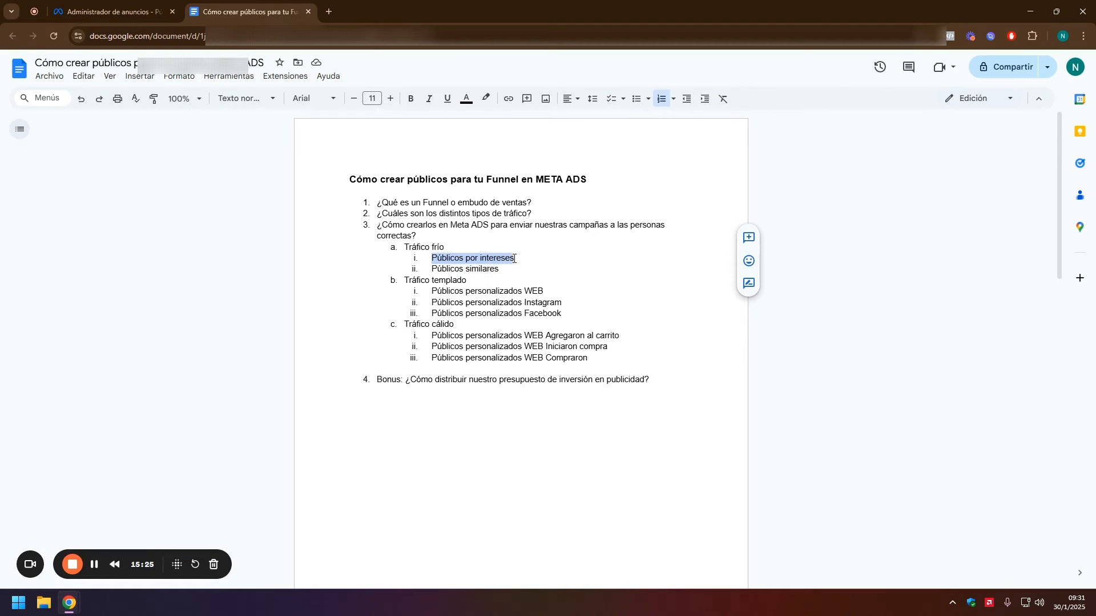
pyautogui.moveTo(432, 303); pyautogui.dragTo(556, 303)
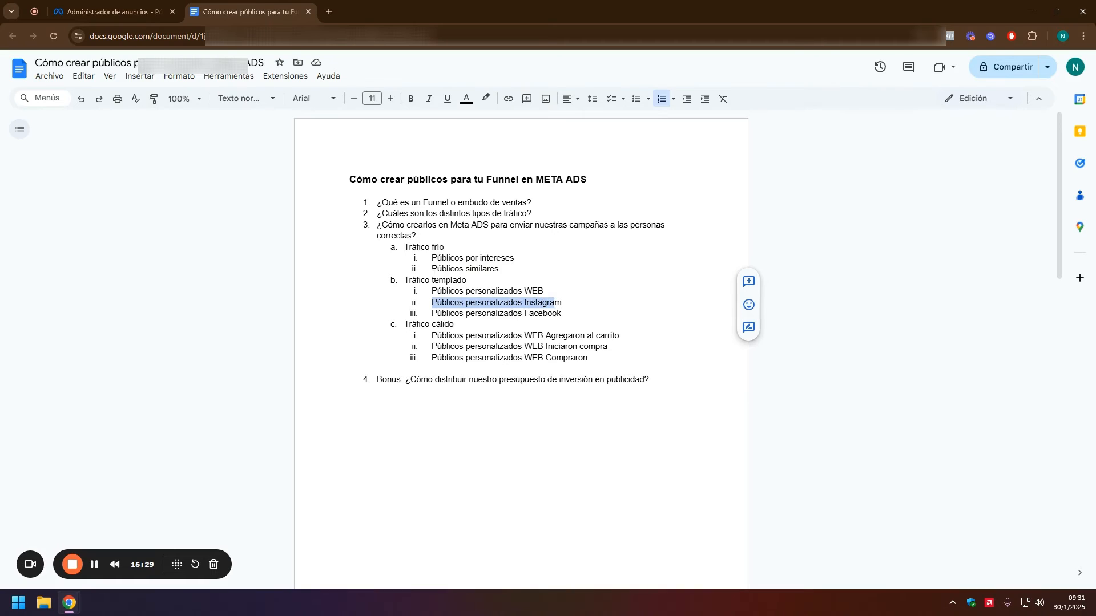
pyautogui.moveTo(432, 270); pyautogui.dragTo(505, 270)
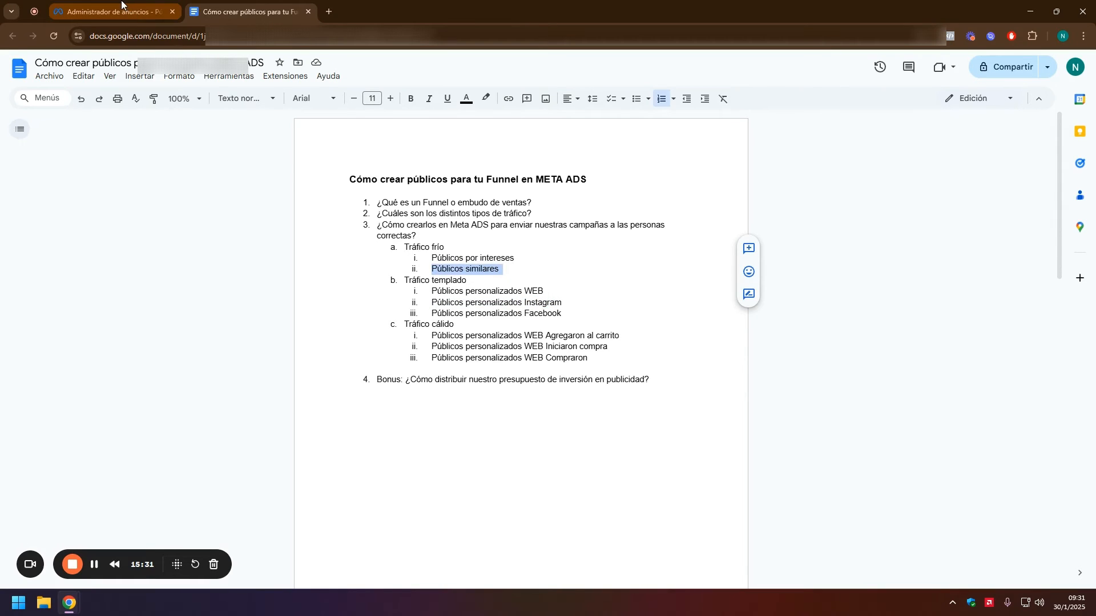
# Step: Return to Meta Ads Manager and start a custom audience with "Cuenta de Instagram" as its source
pyautogui.click(117, 10)
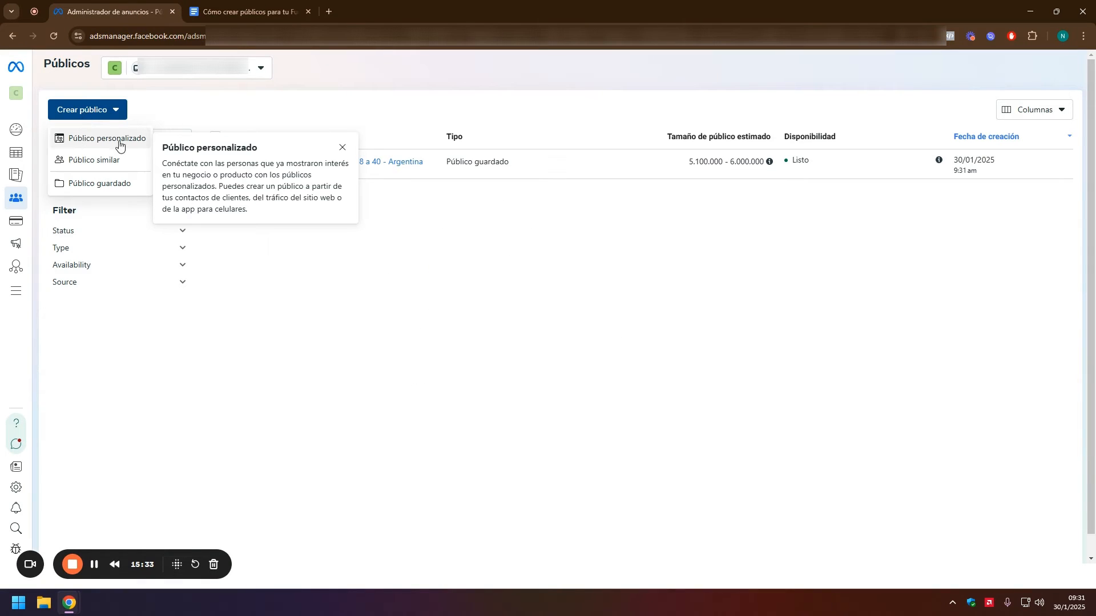
pyautogui.click(82, 114)
pyautogui.click(78, 114)
pyautogui.click(96, 141)
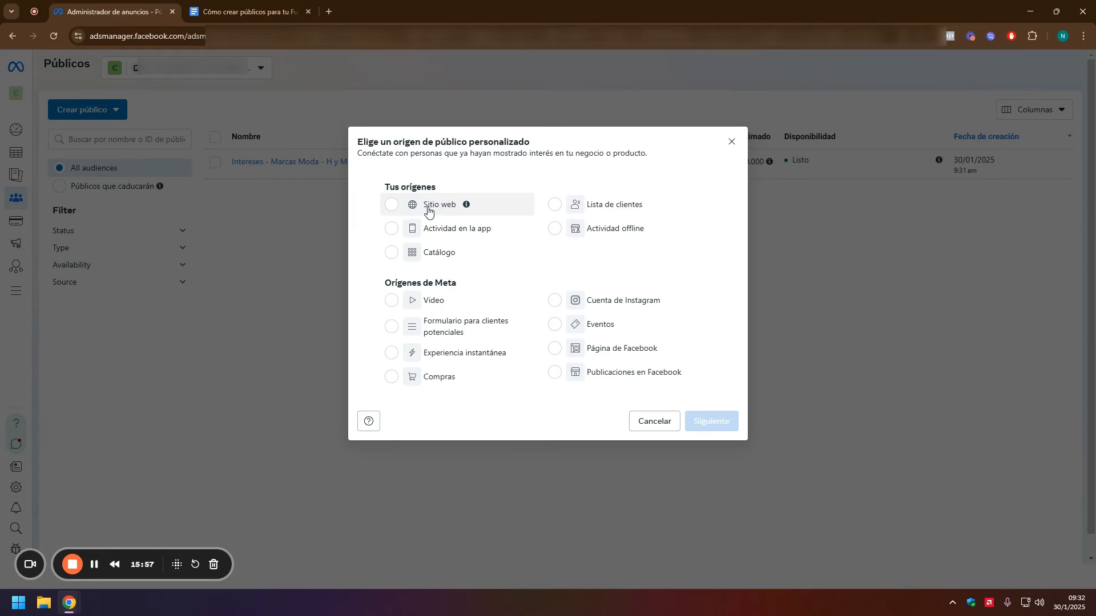
pyautogui.click(557, 302)
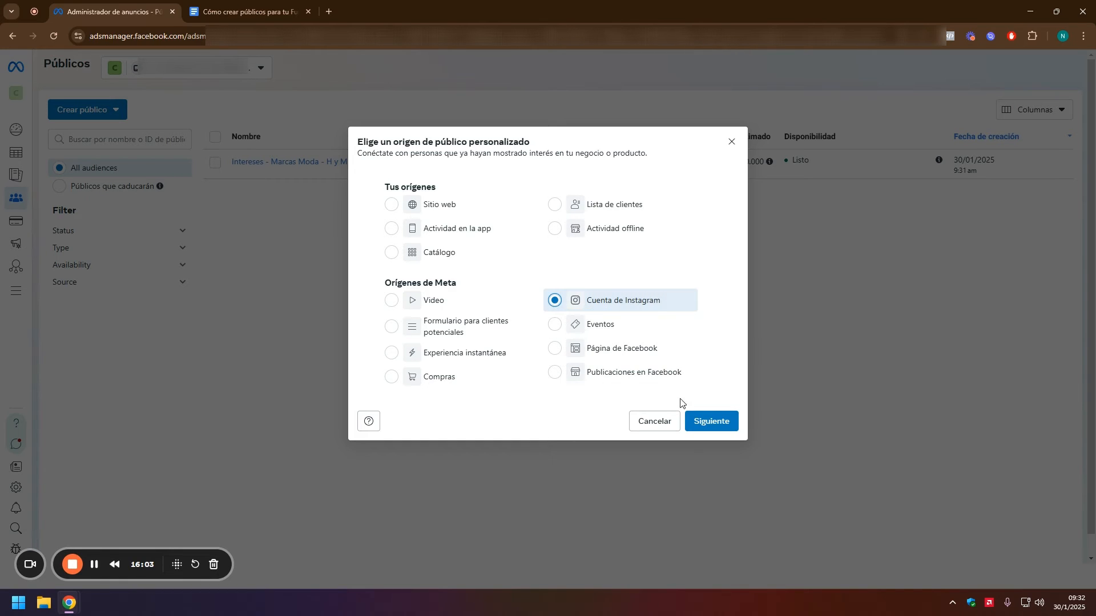
pyautogui.click(700, 422)
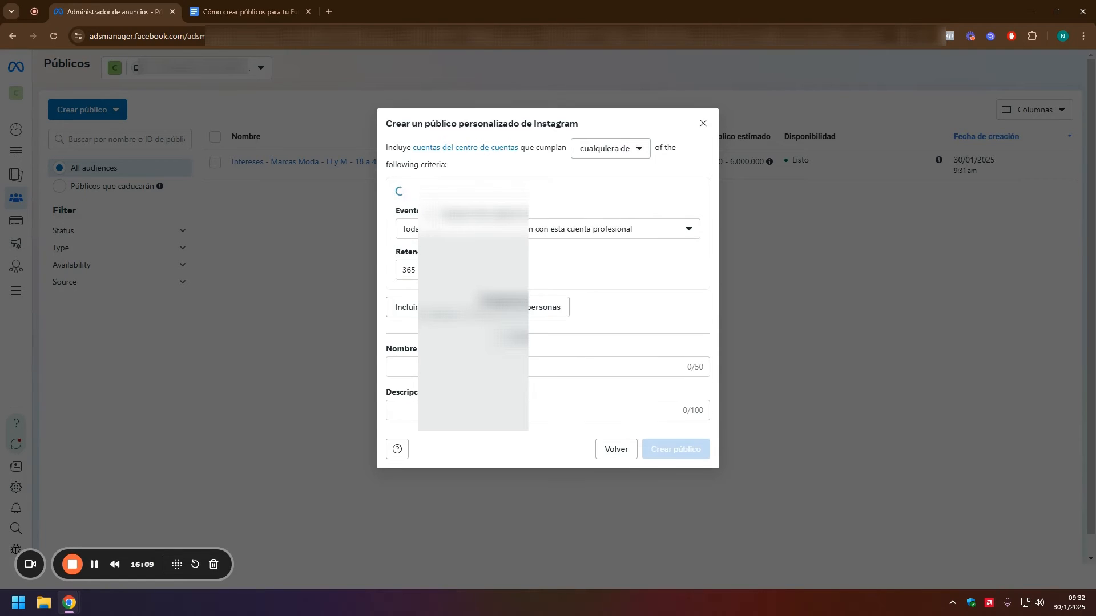
# Step: Select cursometa247 as the source account for the Instagram custom audience
pyautogui.click(485, 203)
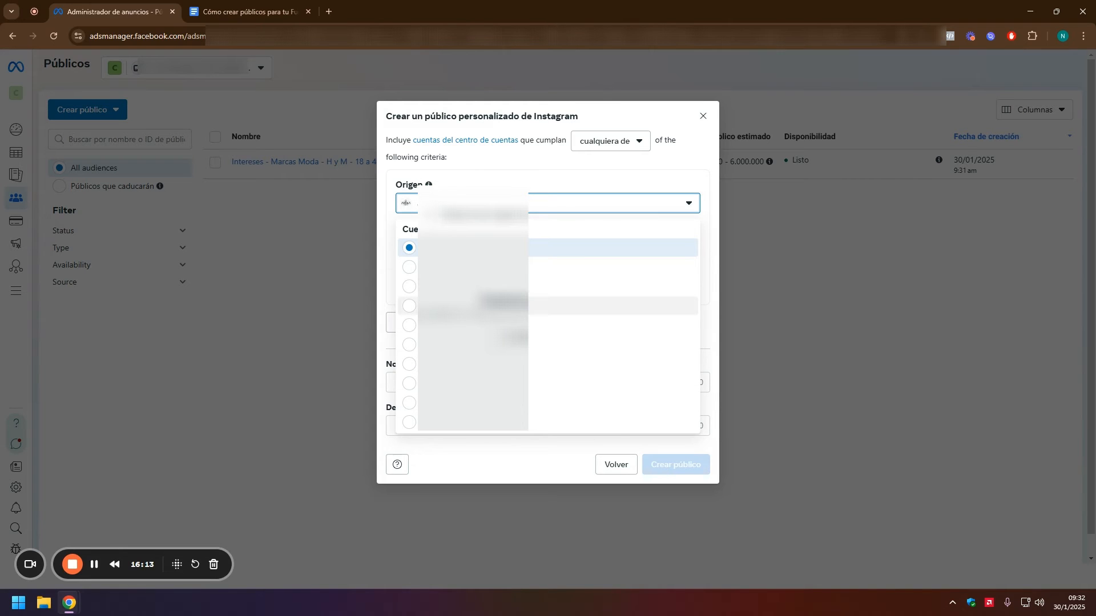
pyautogui.click(516, 306)
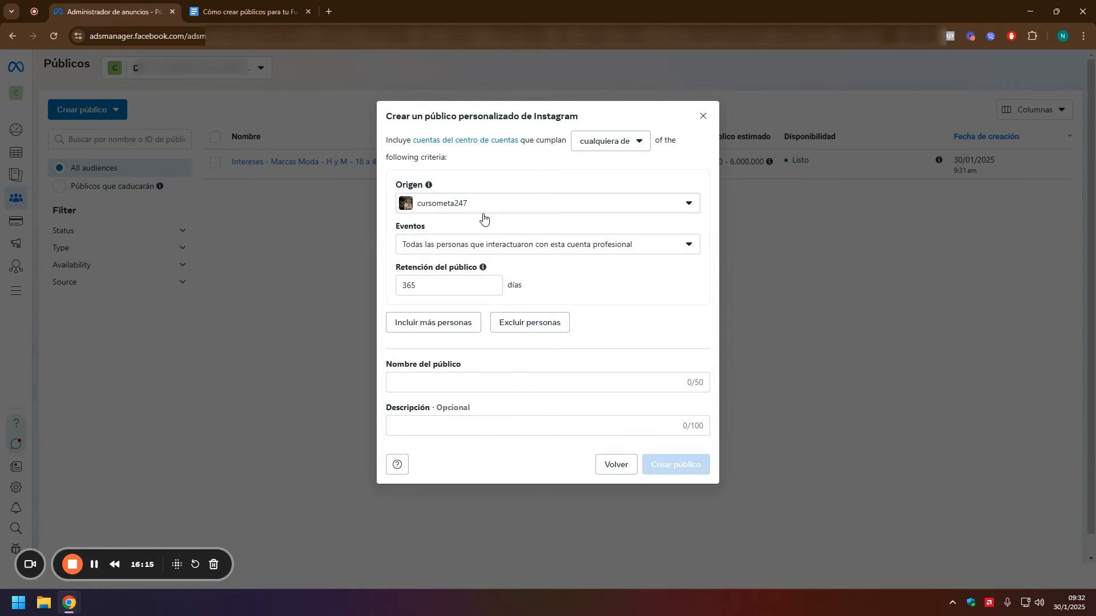
pyautogui.moveTo(430, 189)
# Step: Switch the event between accounts that started following the professional account and everyone who interacted with it, ending on everyone who interacted
pyautogui.click(497, 251)
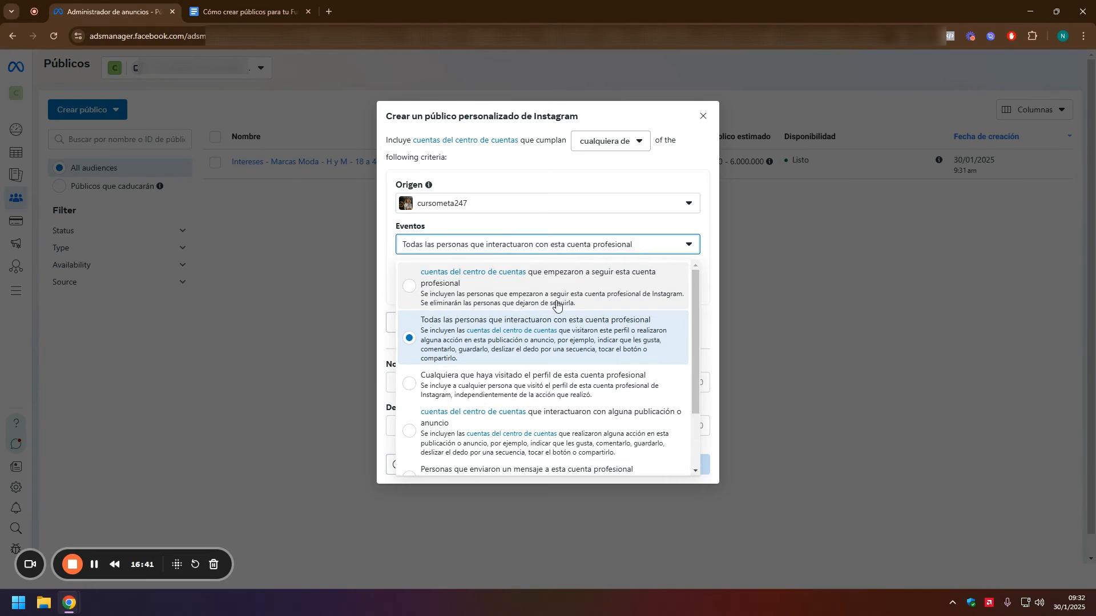
pyautogui.click(411, 285)
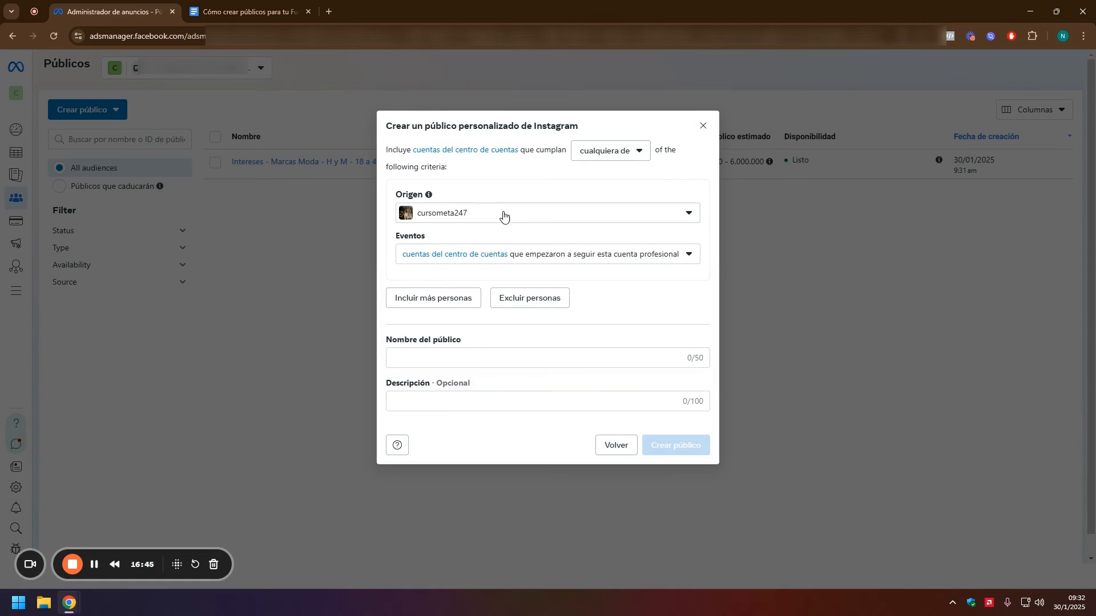
pyautogui.click(532, 258)
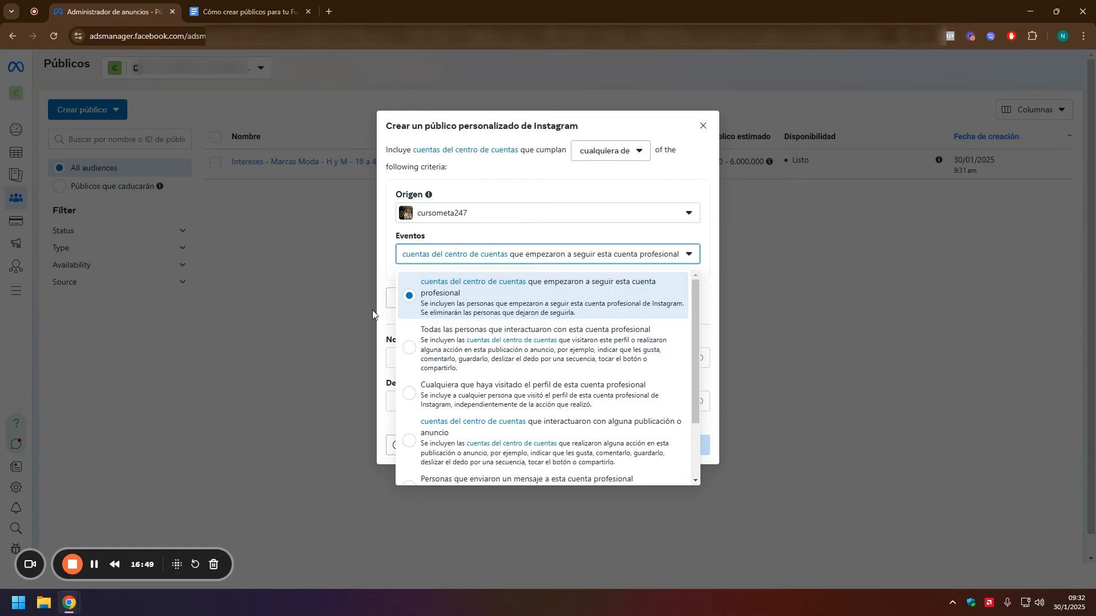
pyautogui.click(412, 344)
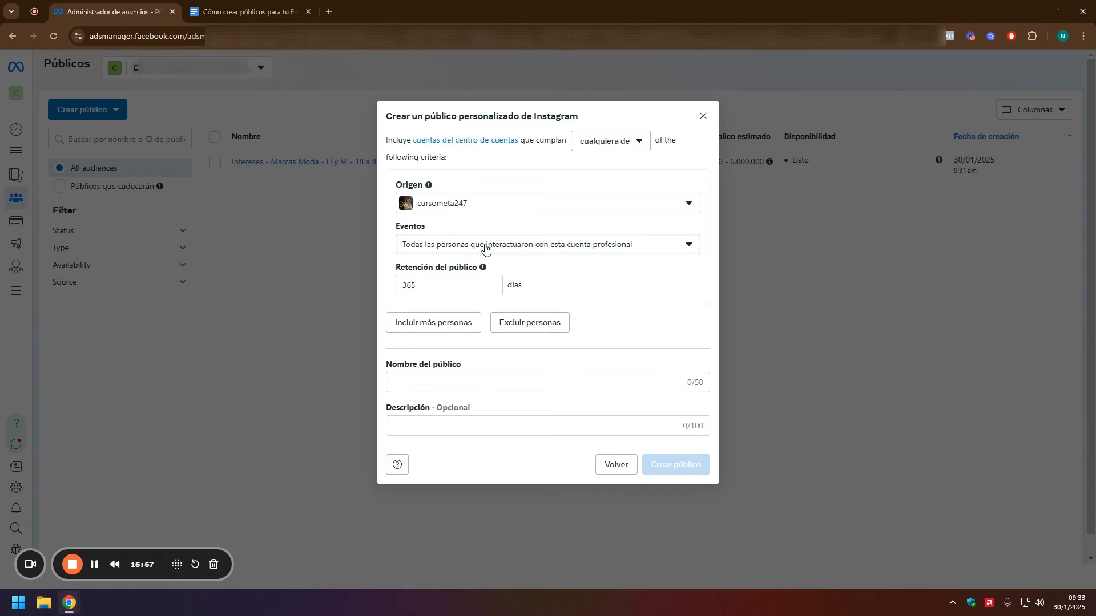
pyautogui.click(448, 245)
pyautogui.click(465, 286)
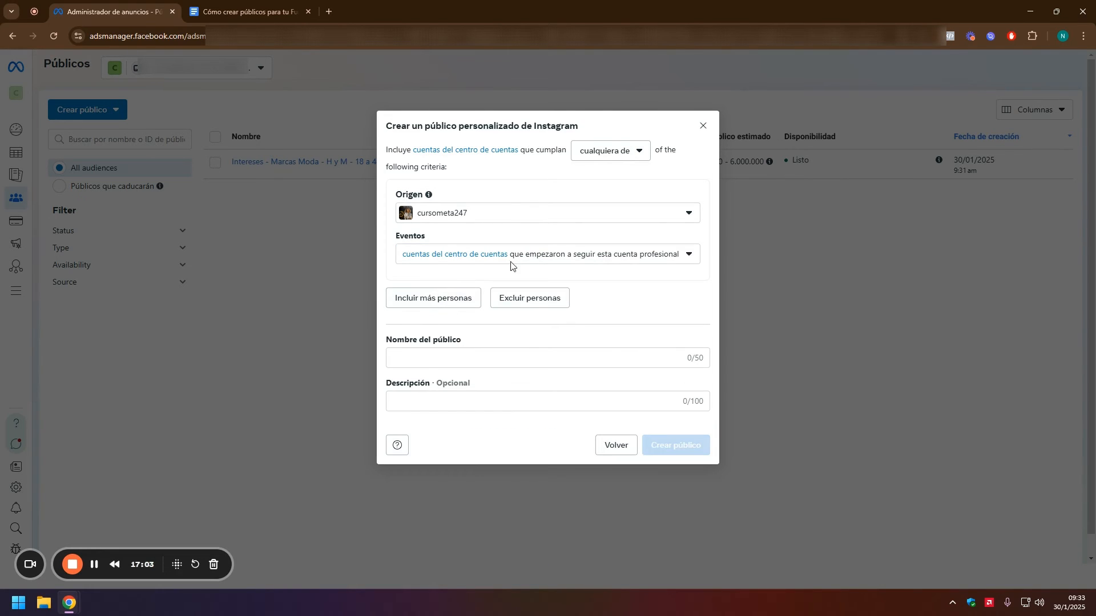
pyautogui.click(552, 261)
pyautogui.click(516, 267)
pyautogui.click(532, 256)
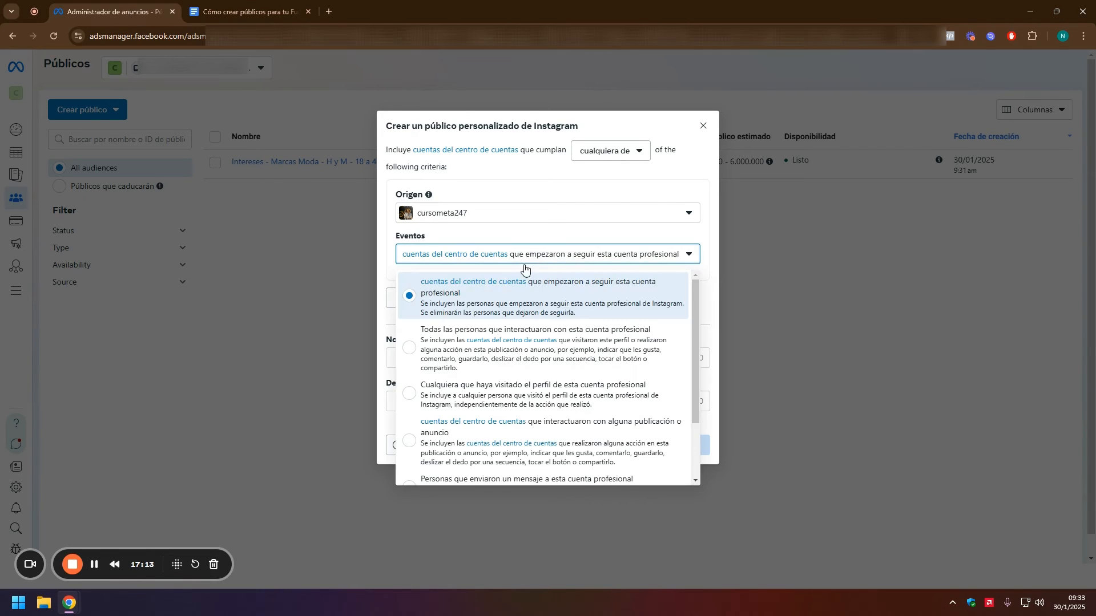
pyautogui.click(427, 351)
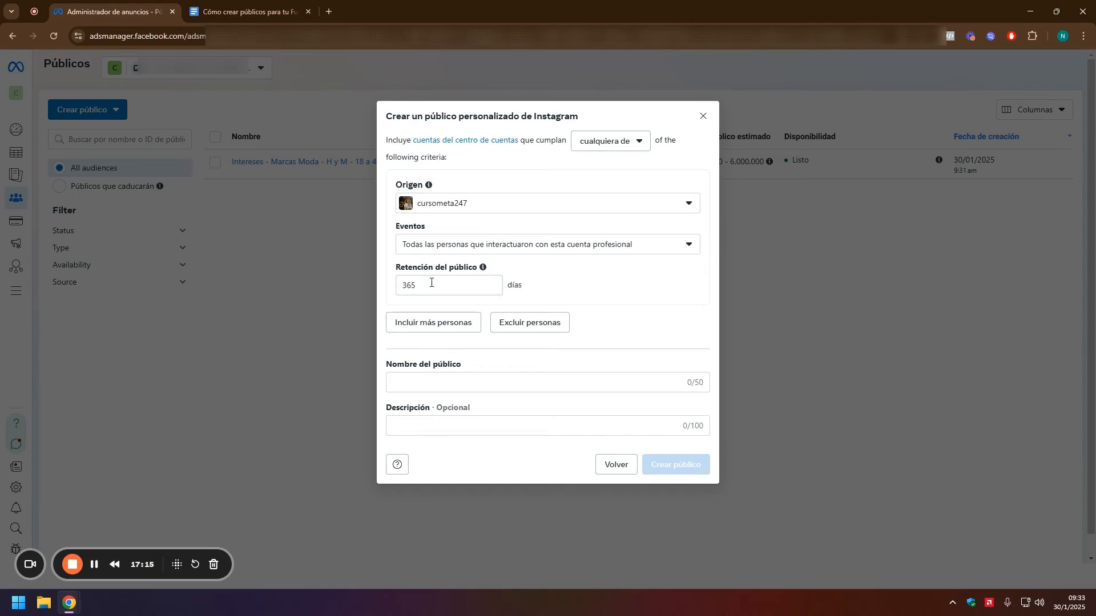
# Step: Set the audience retention to 30 days for people who interacted with the professional account
pyautogui.moveTo(397, 276); pyautogui.dragTo(478, 272)
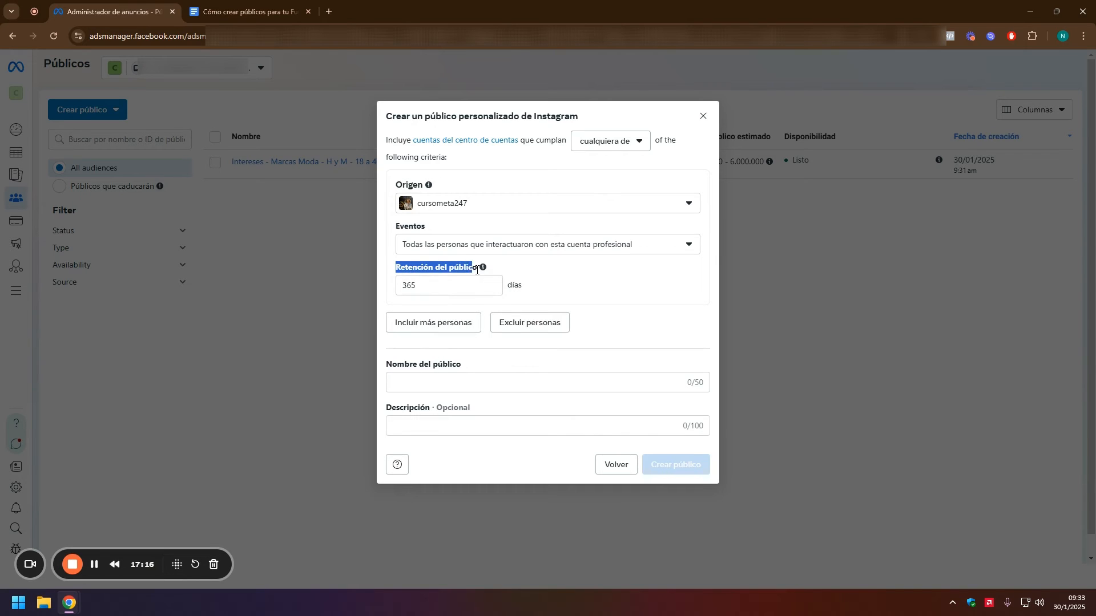
pyautogui.click(442, 288)
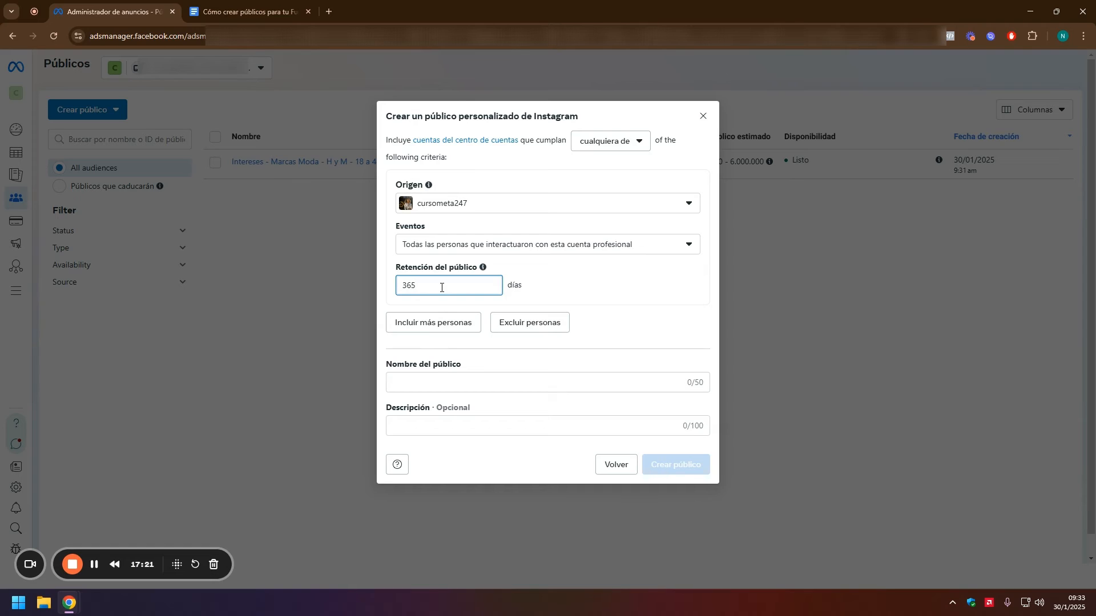
pyautogui.moveTo(441, 288); pyautogui.dragTo(403, 291)
pyautogui.click(411, 287)
pyautogui.doubleClick(409, 285)
pyautogui.write('30')
pyautogui.press('BackSpace')
pyautogui.press('BackSpace')
pyautogui.write('30')
pyautogui.click(523, 272)
# Step: Read the explanation of the audience retention period
pyautogui.moveTo(417, 285); pyautogui.dragTo(394, 293)
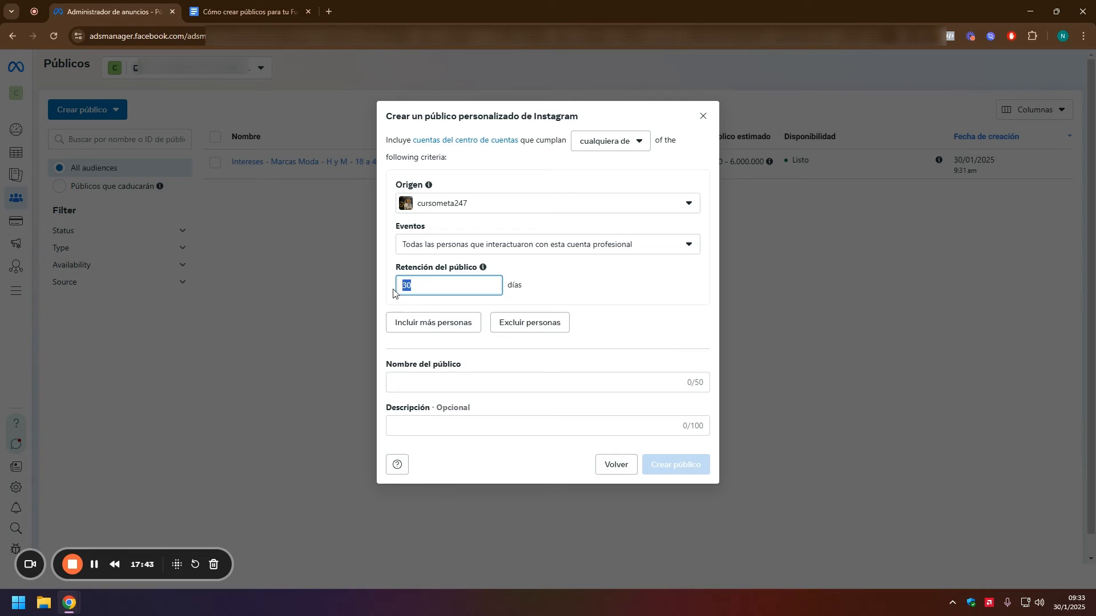
pyautogui.click(462, 294)
pyautogui.moveTo(481, 273)
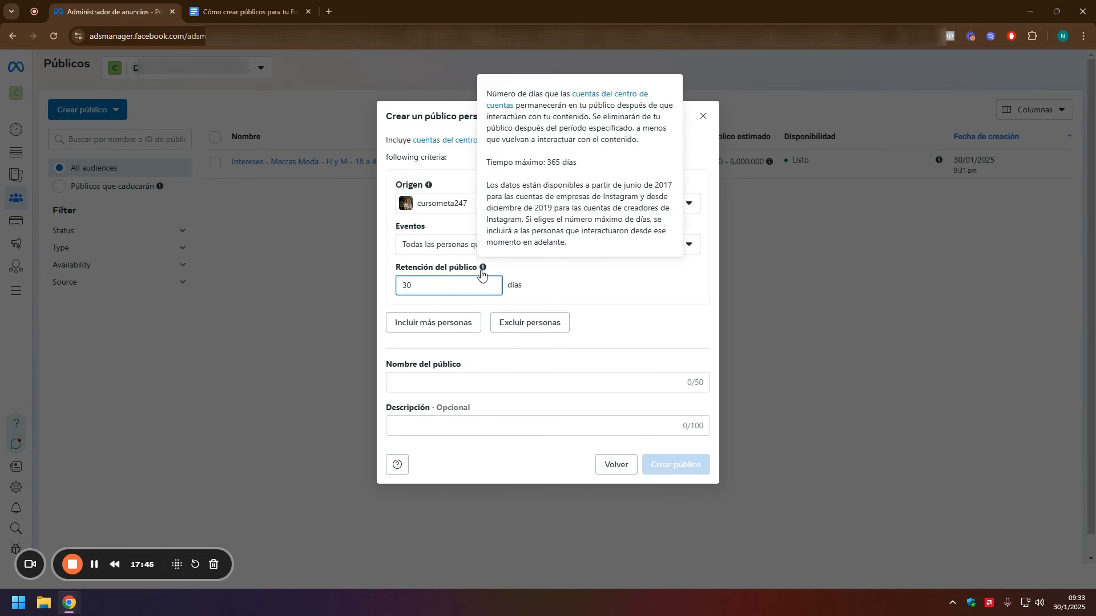
# Step: Create the custom audience "Seguidores de Instagram" from accounts that started following this professional account, and finish the dialog
pyautogui.click(440, 246)
pyautogui.click(443, 288)
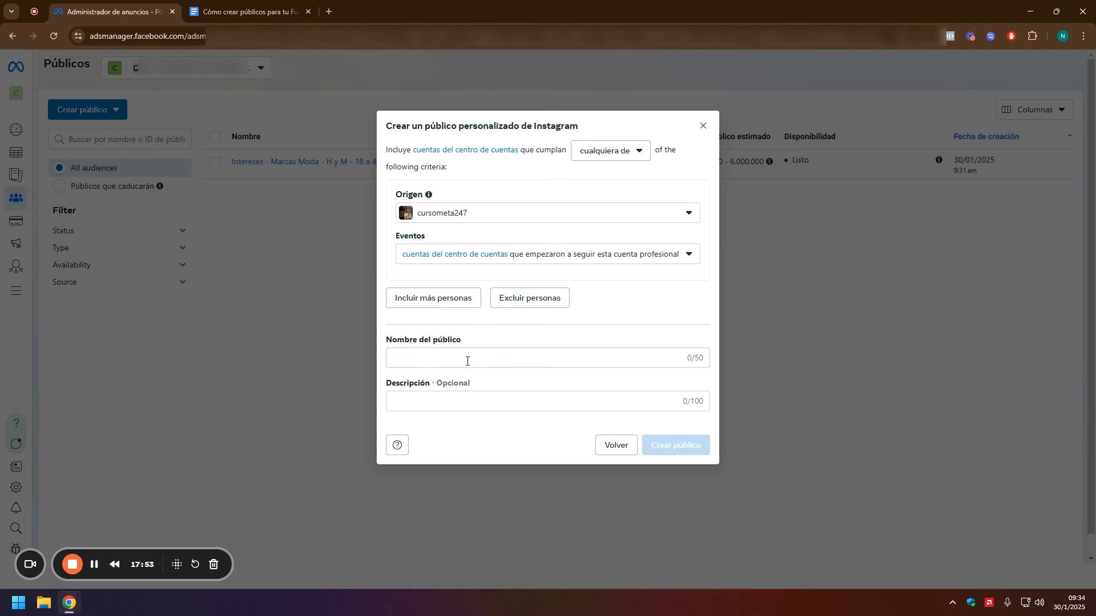
pyautogui.click(441, 357)
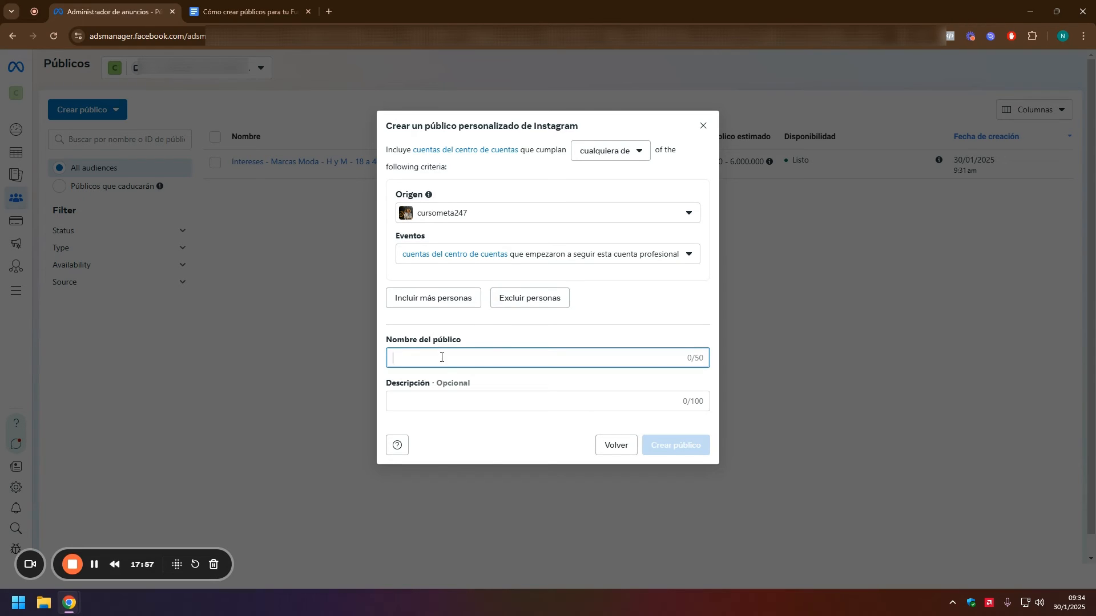
pyautogui.write('Seguidores de Instagram')
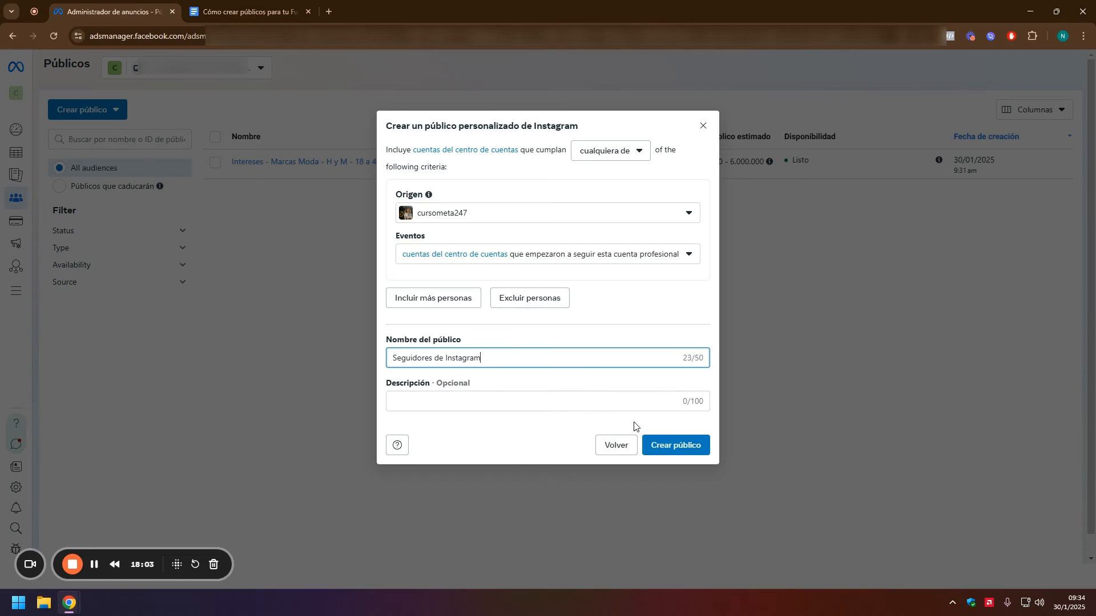
pyautogui.click(648, 450)
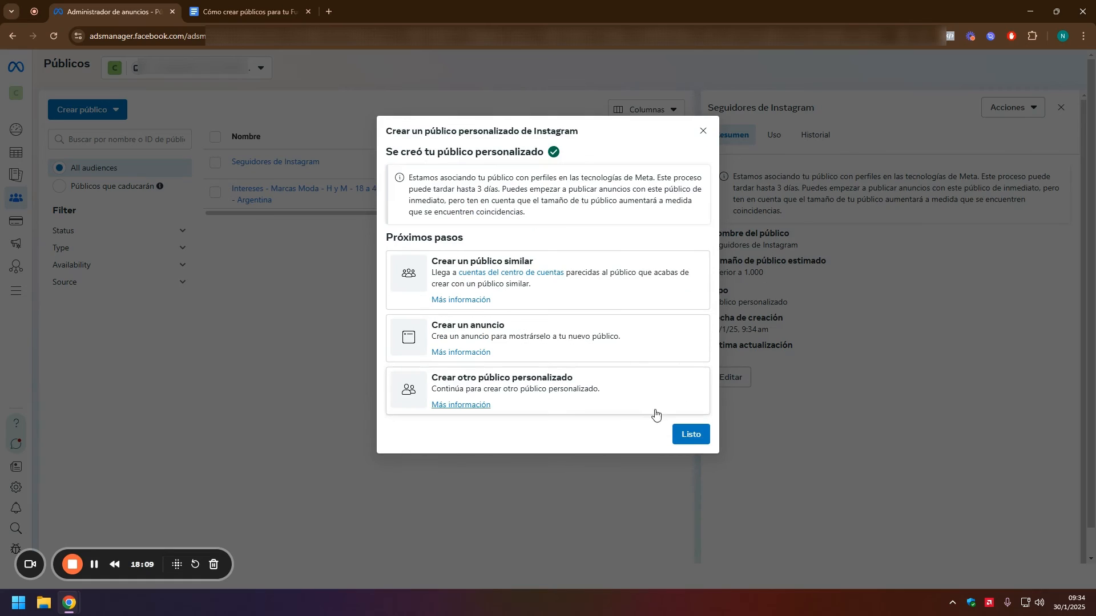
pyautogui.click(690, 436)
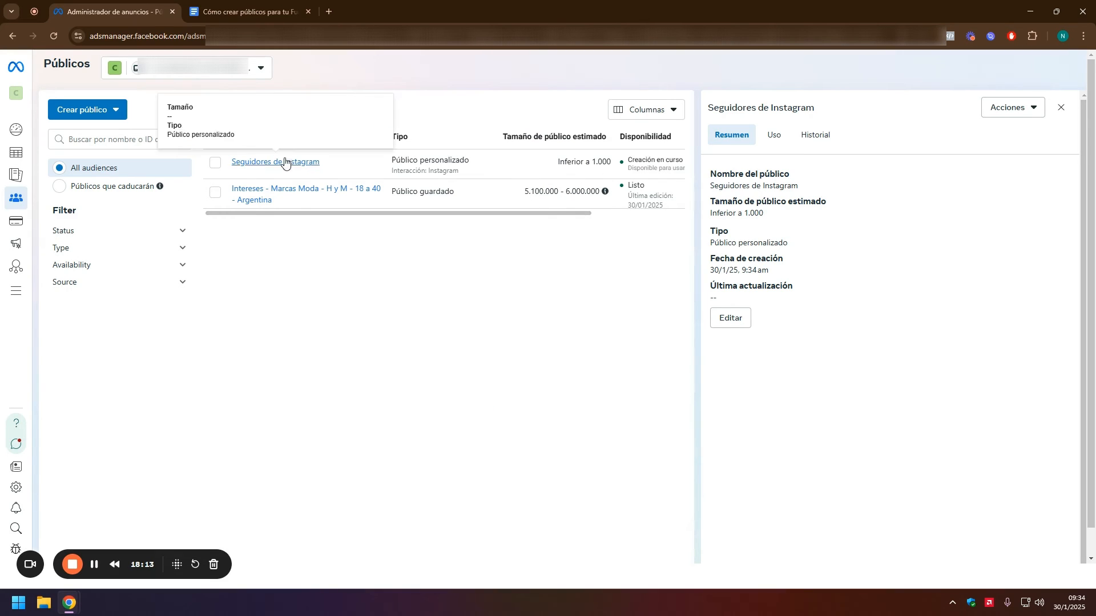
# Step: Check the audience type of "Seguidores de Instagram" in the list and close its details
pyautogui.moveTo(374, 165); pyautogui.dragTo(478, 166)
pyautogui.click(481, 171)
pyautogui.click(406, 163)
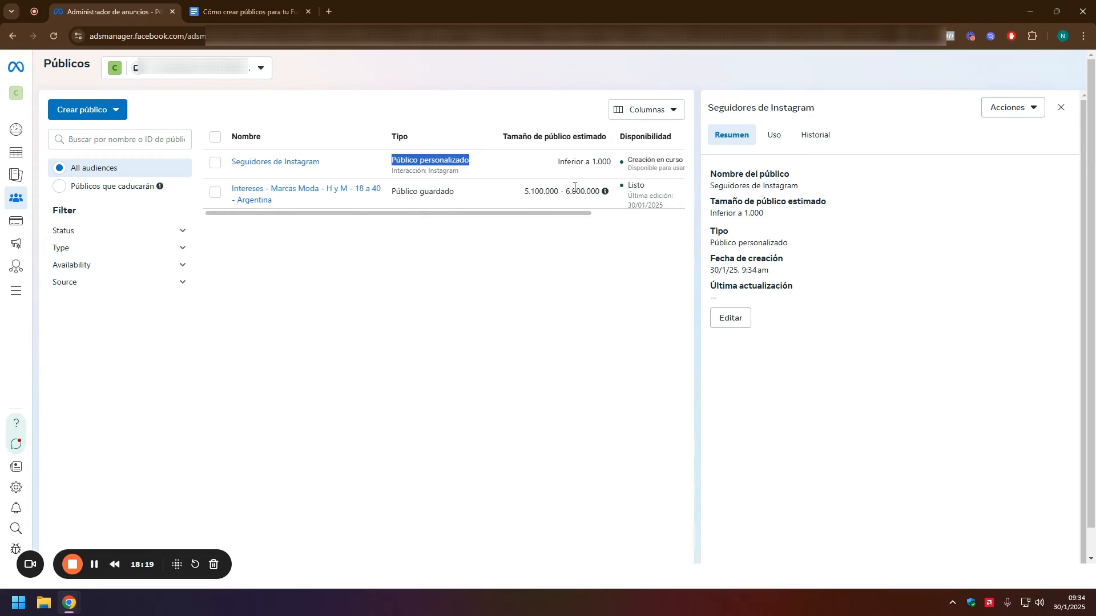
pyautogui.click(1061, 108)
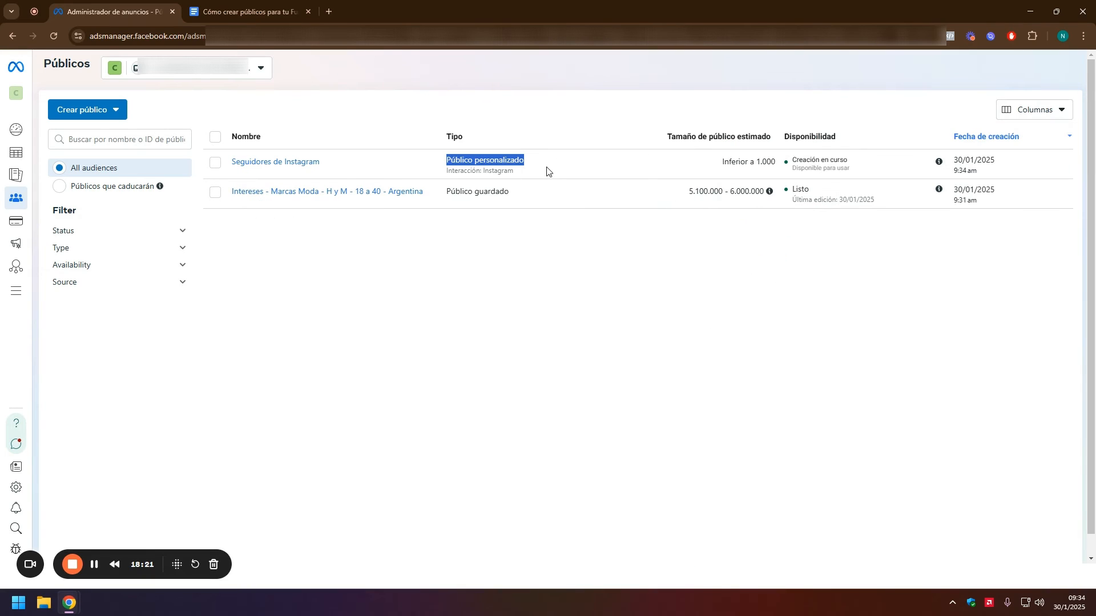
pyautogui.click(548, 172)
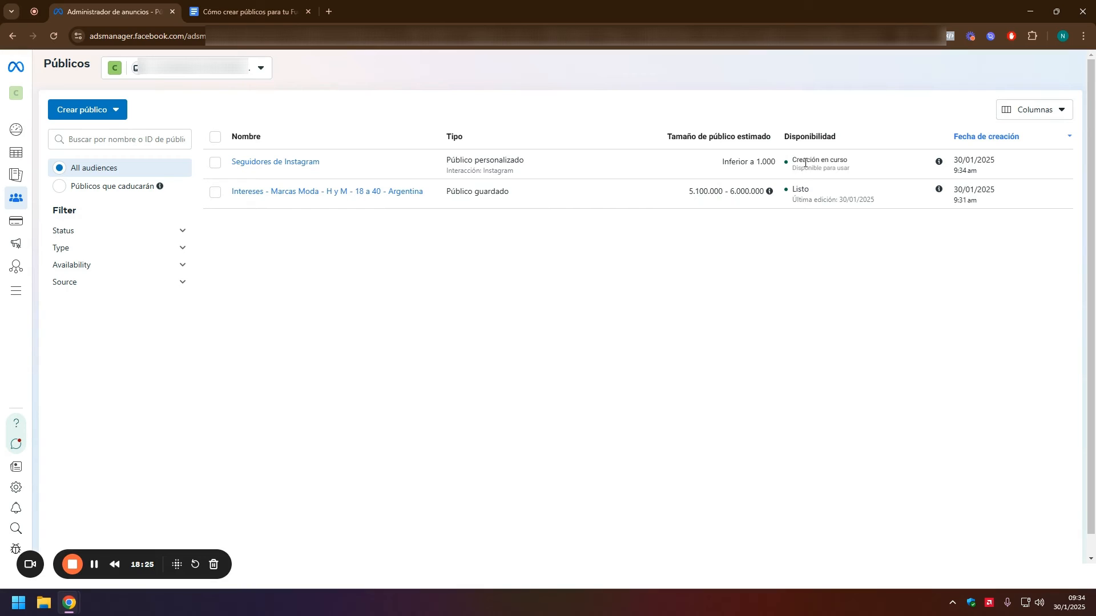
# Step: Examine the availability status of the Instagram followers audience and compare it with the saved interest audience
pyautogui.moveTo(793, 162); pyautogui.dragTo(856, 164)
pyautogui.moveTo(940, 163)
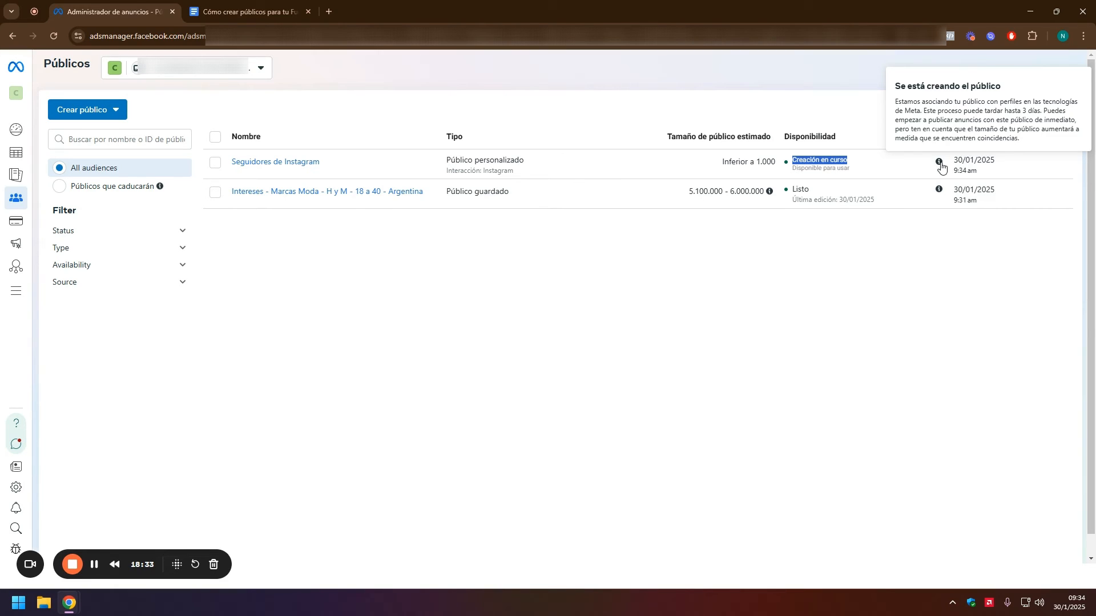
pyautogui.click(890, 193)
pyautogui.moveTo(399, 198)
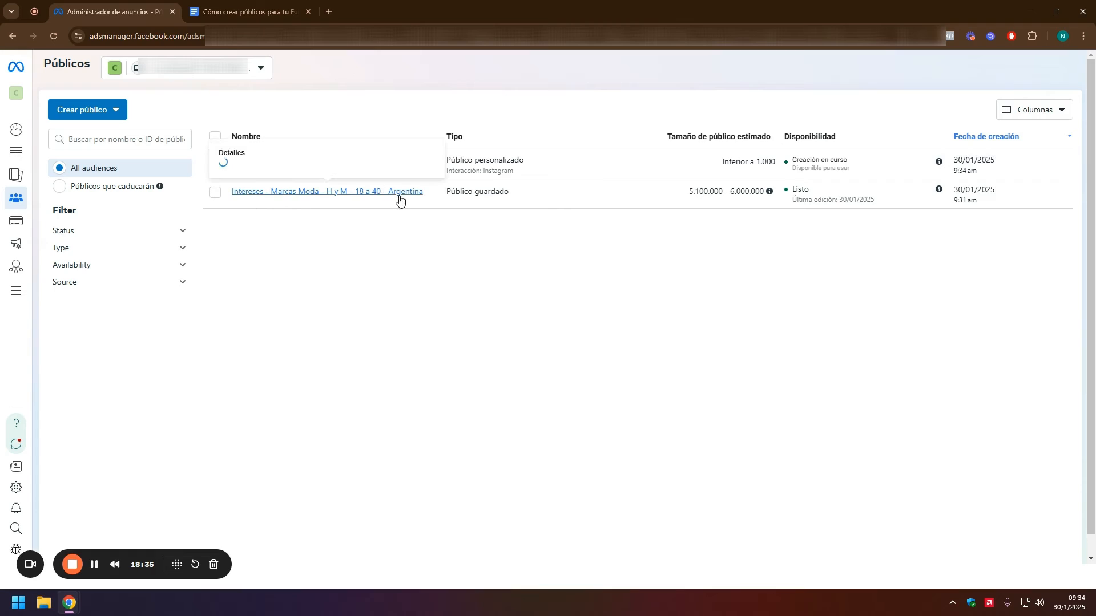
pyautogui.moveTo(791, 194); pyautogui.dragTo(819, 196)
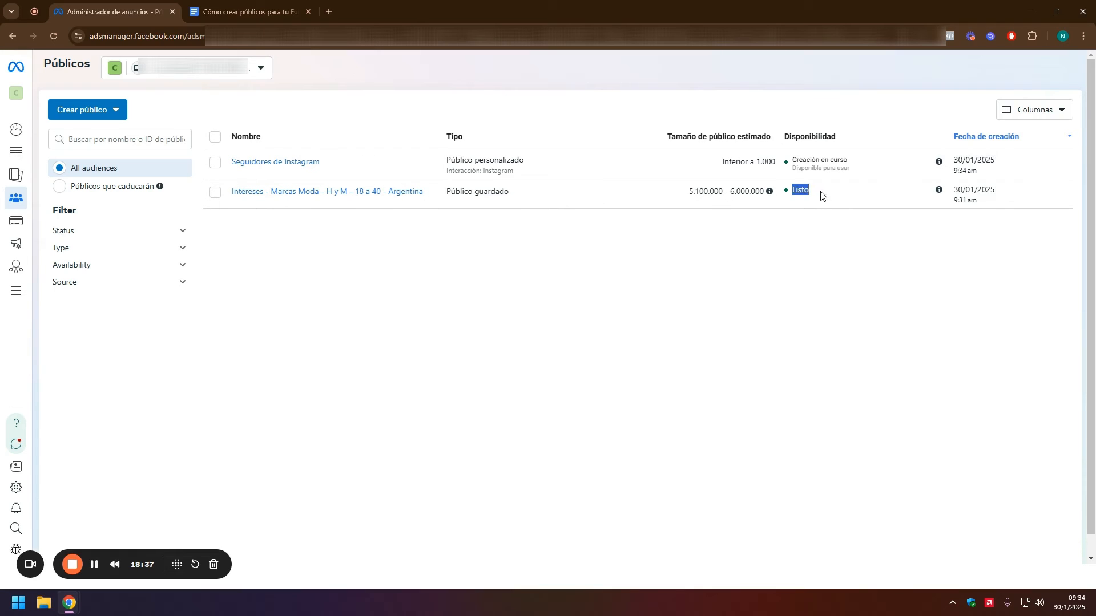
pyautogui.click(821, 196)
# Step: Start a lookalike audience and choose the custom audience "Seguidores de Instagram" as its source
pyautogui.click(101, 113)
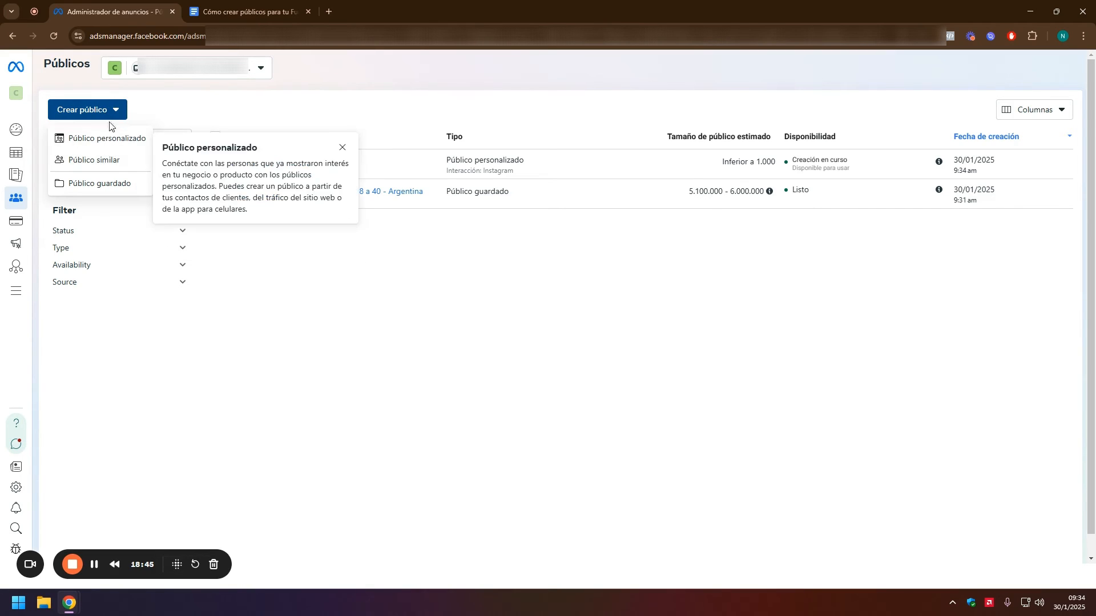
pyautogui.click(112, 112)
pyautogui.click(110, 113)
pyautogui.click(94, 160)
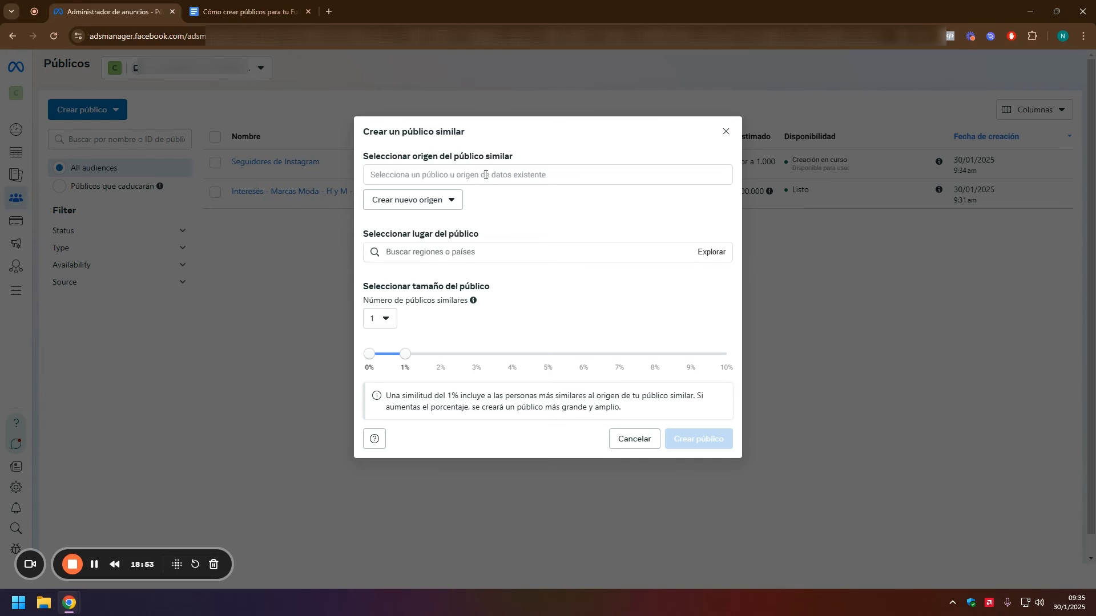
pyautogui.click(416, 177)
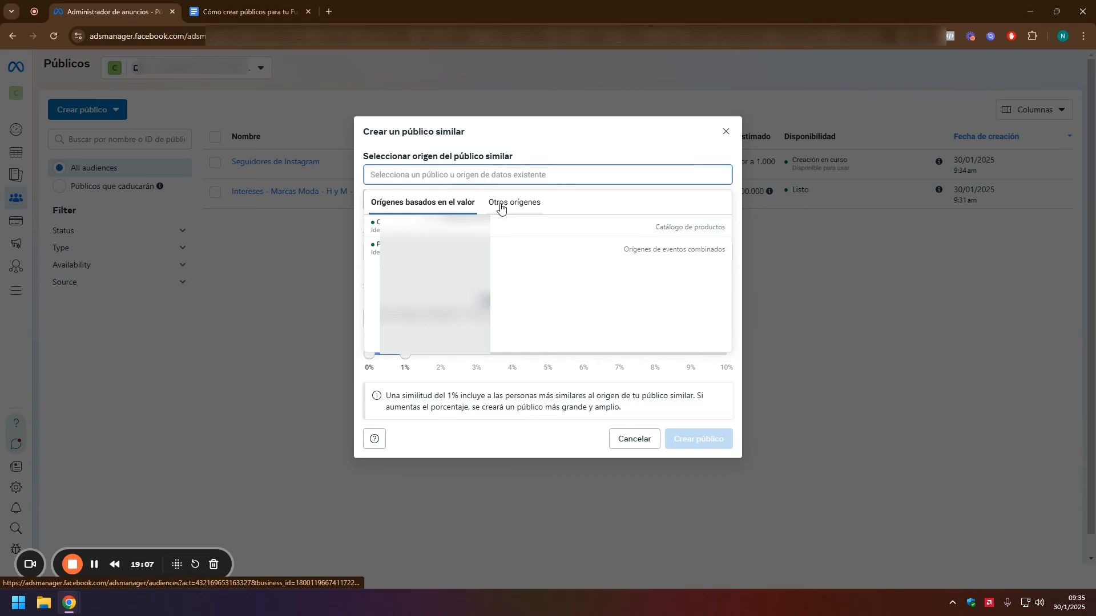
pyautogui.click(501, 205)
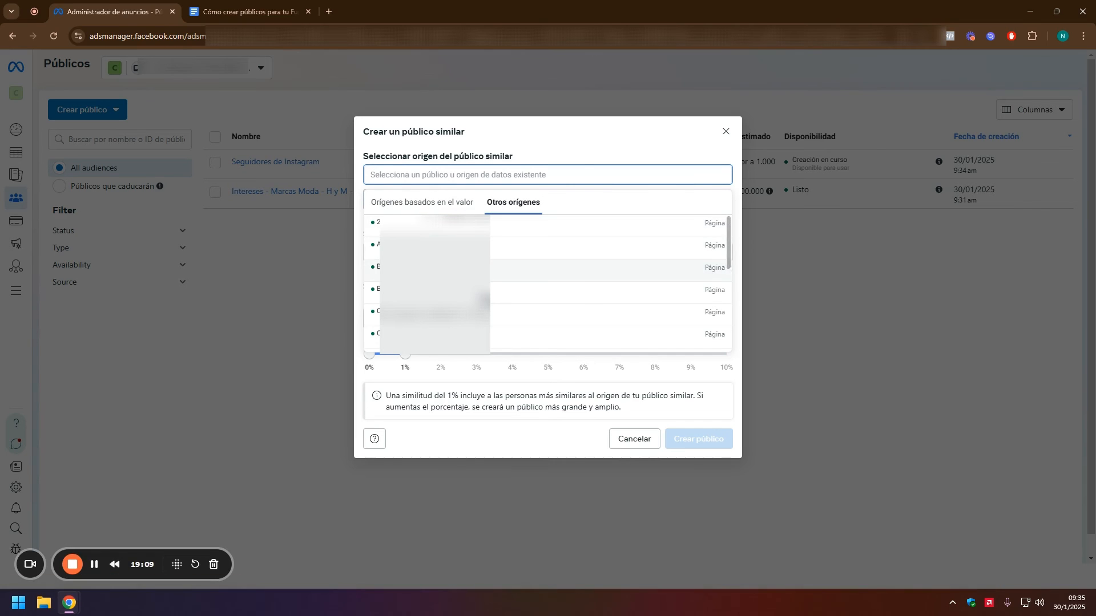
pyautogui.scroll(-4, 533, 316)
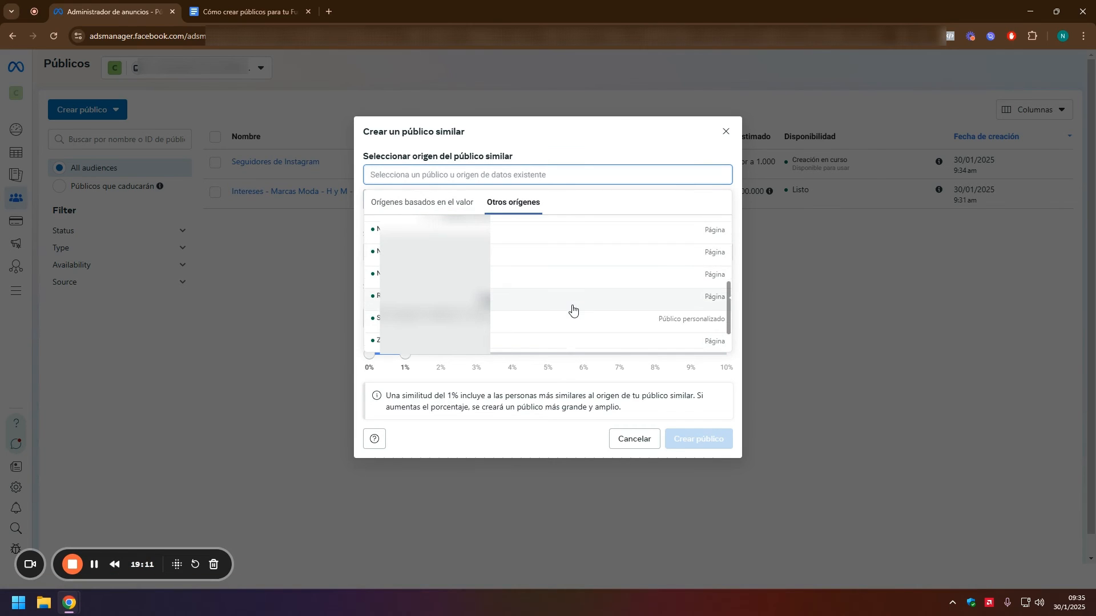
pyautogui.scroll(-2, 553, 306)
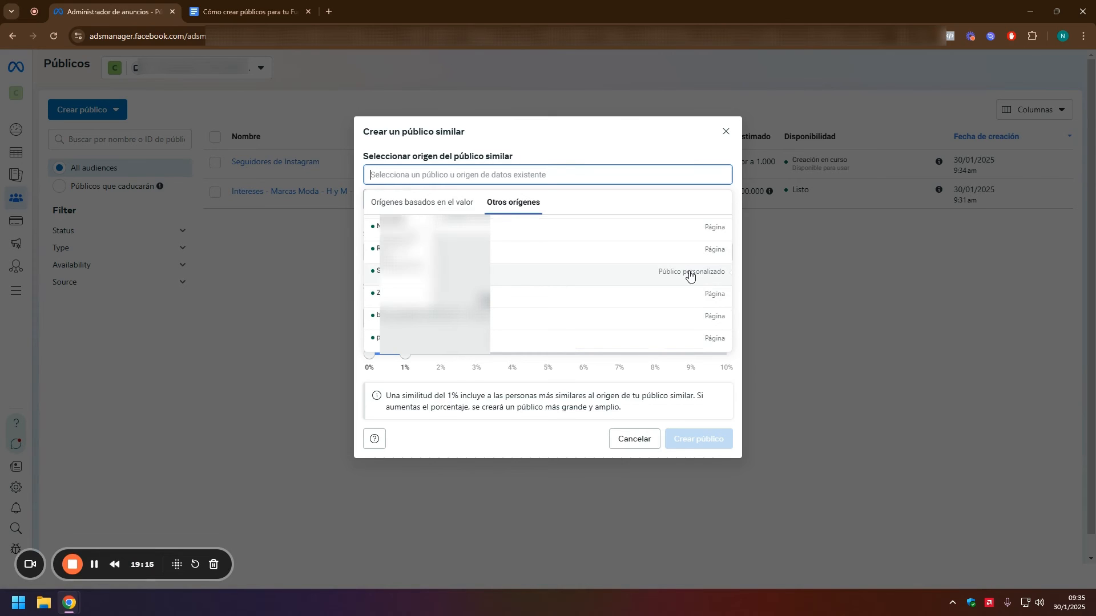
pyautogui.click(653, 277)
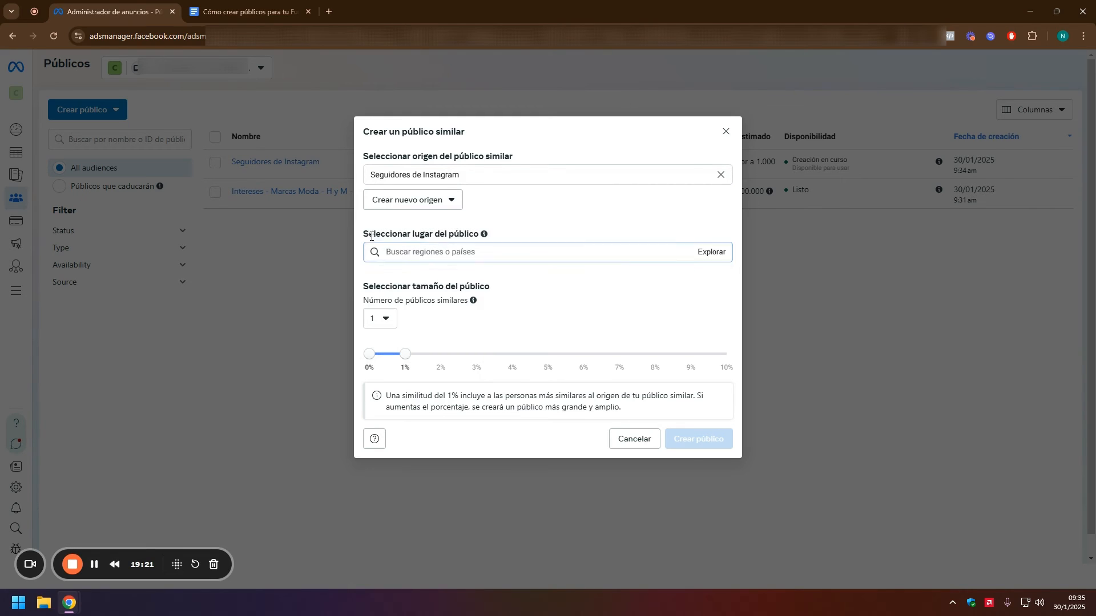
# Step: Set the lookalike audience's location to Argentina, and try a search for Chile as another country without adding it
pyautogui.moveTo(367, 235); pyautogui.dragTo(481, 239)
pyautogui.click(448, 252)
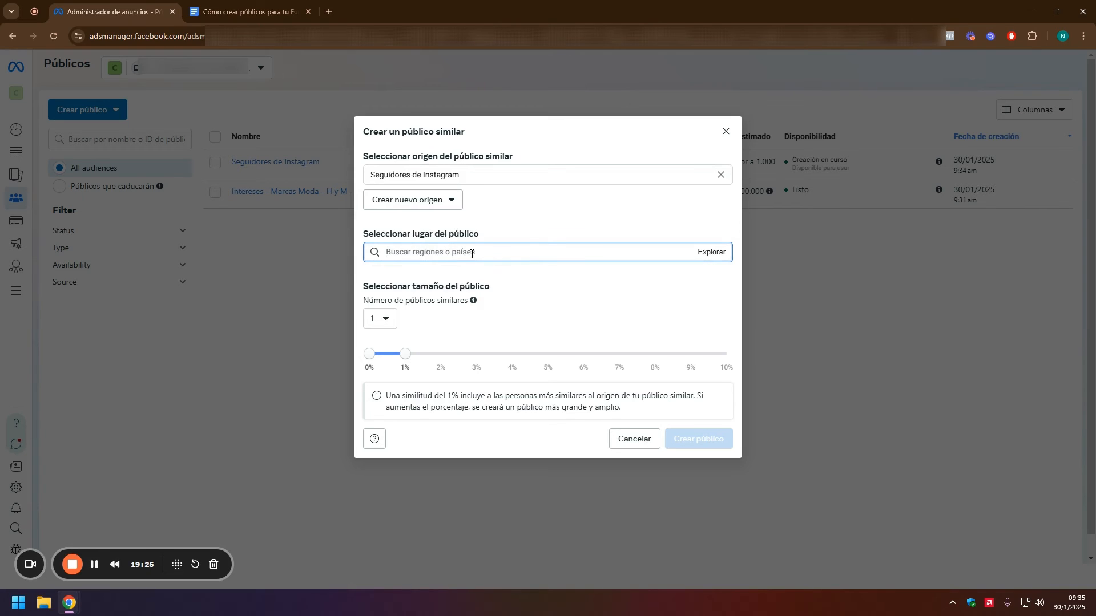
pyautogui.write('Argentina')
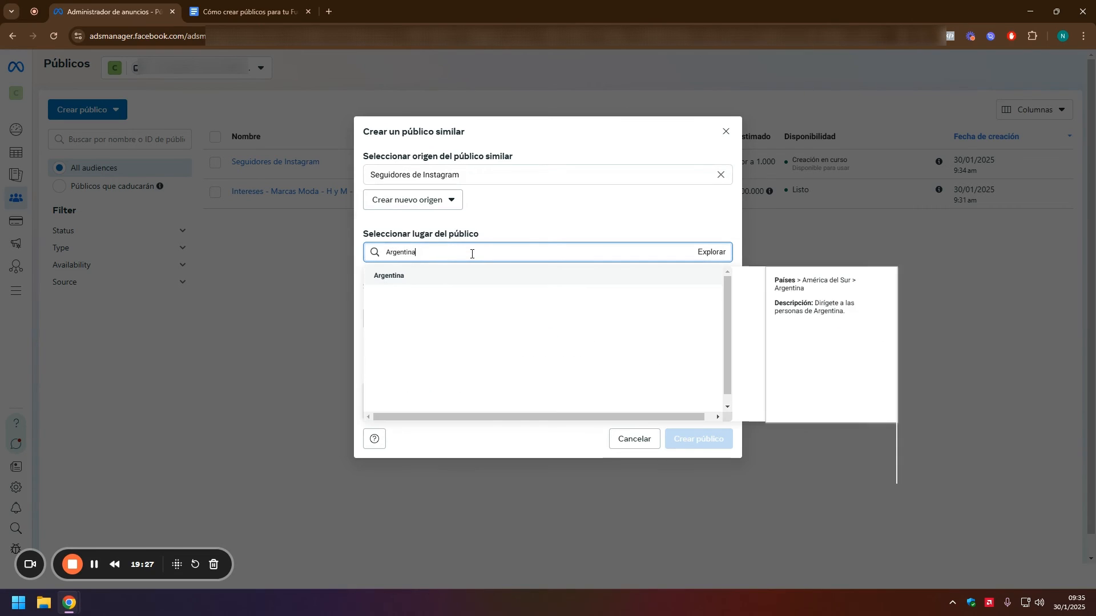
pyautogui.click(432, 275)
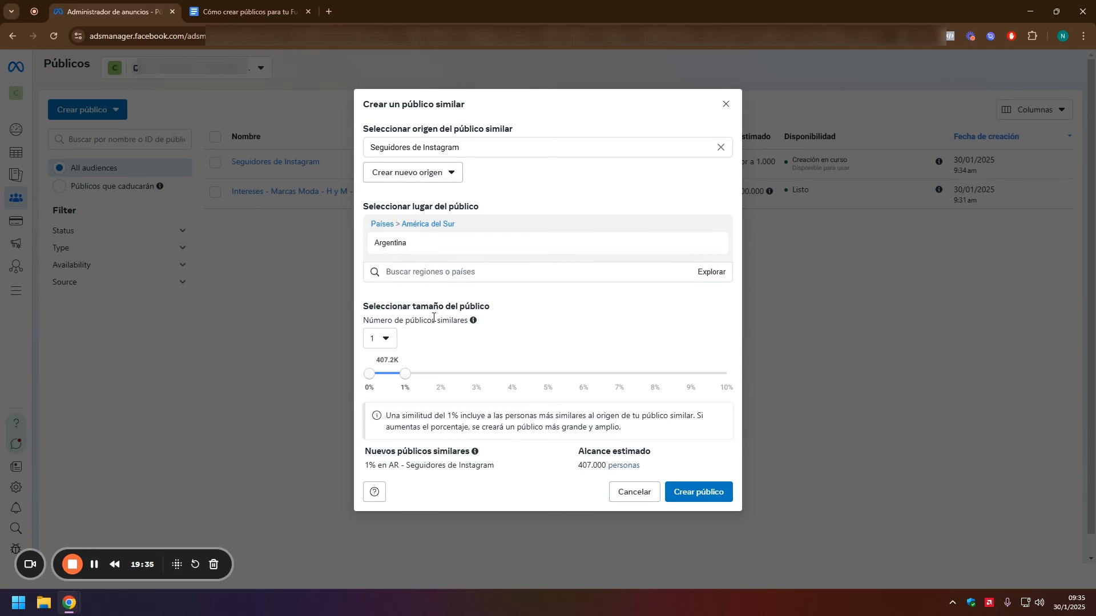
pyautogui.write('chile')
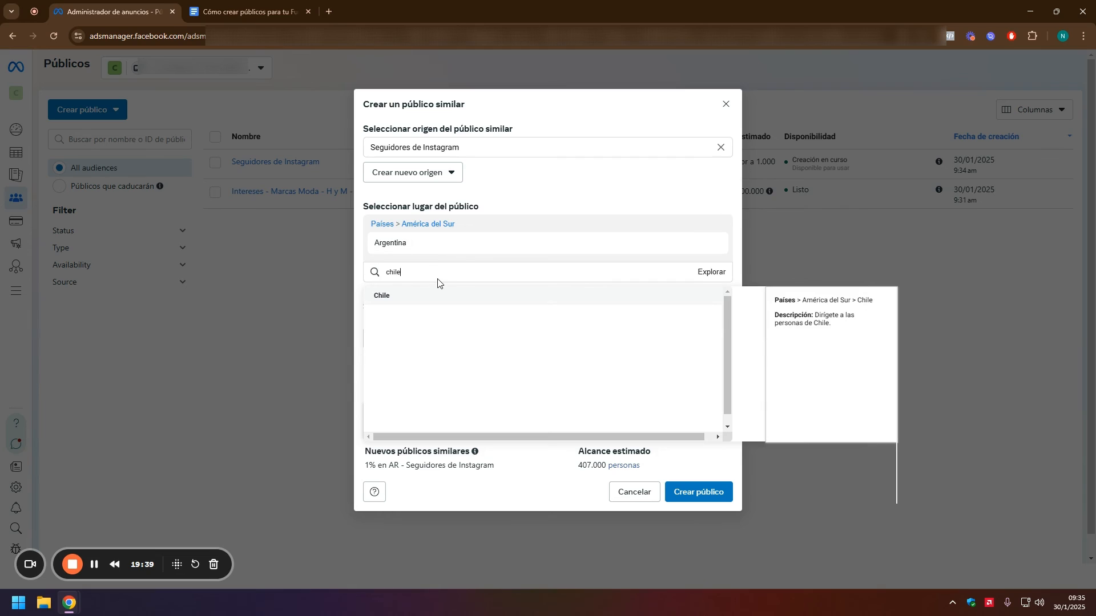
pyautogui.press('BackSpace')
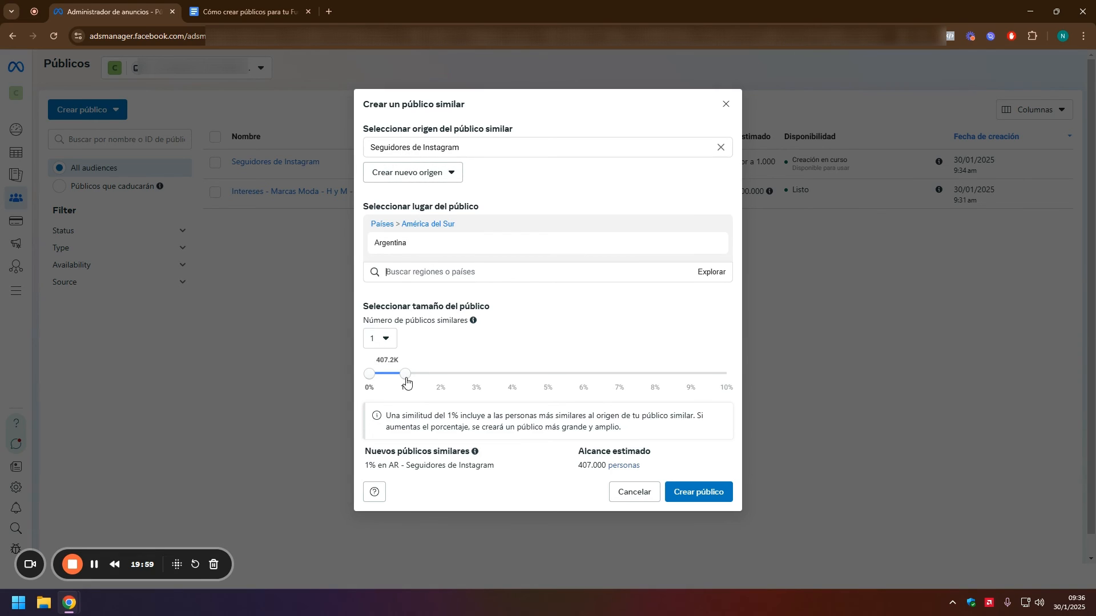
# Step: Set the lookalike audience size to 10% and create the audience
pyautogui.moveTo(405, 374)
pyautogui.mouseDown()
pyautogui.moveTo(441, 374)
pyautogui.moveTo(411, 363)
pyautogui.mouseUp()
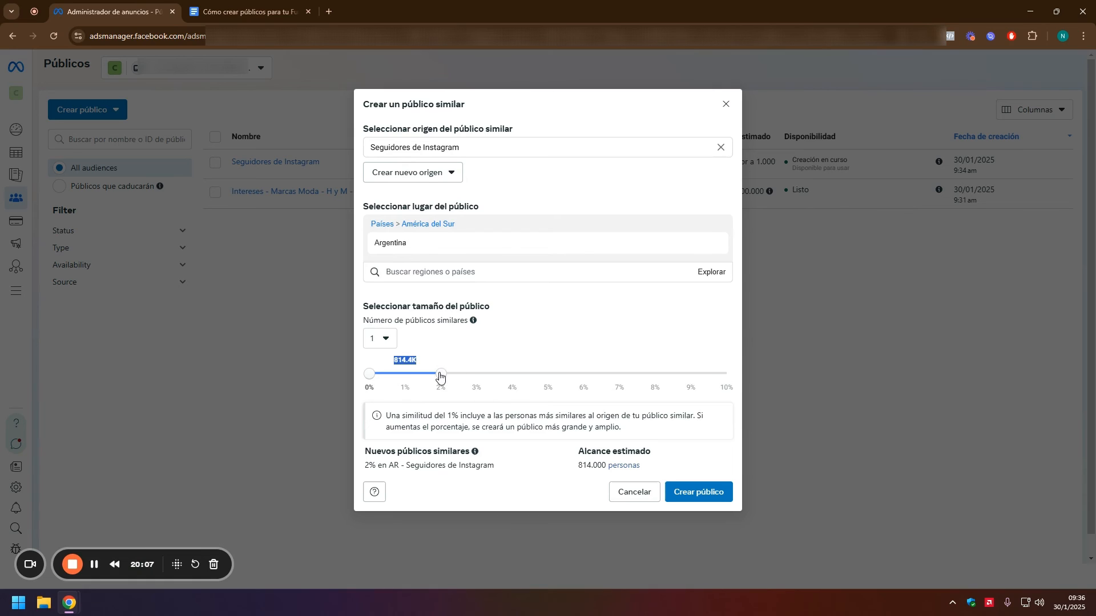
pyautogui.moveTo(438, 377); pyautogui.dragTo(724, 381)
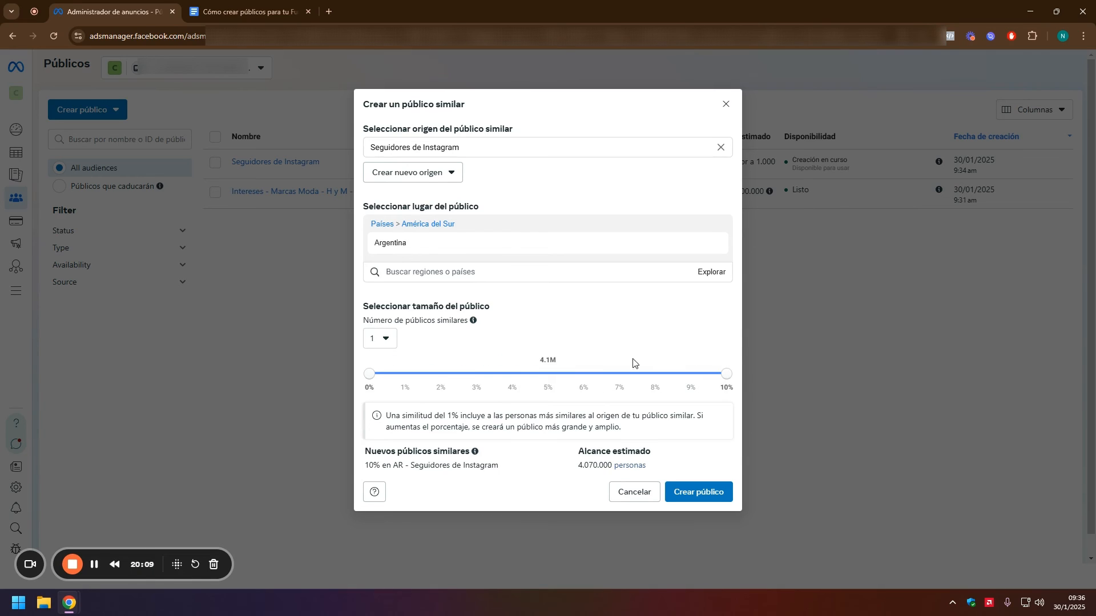
pyautogui.moveTo(577, 468); pyautogui.dragTo(656, 466)
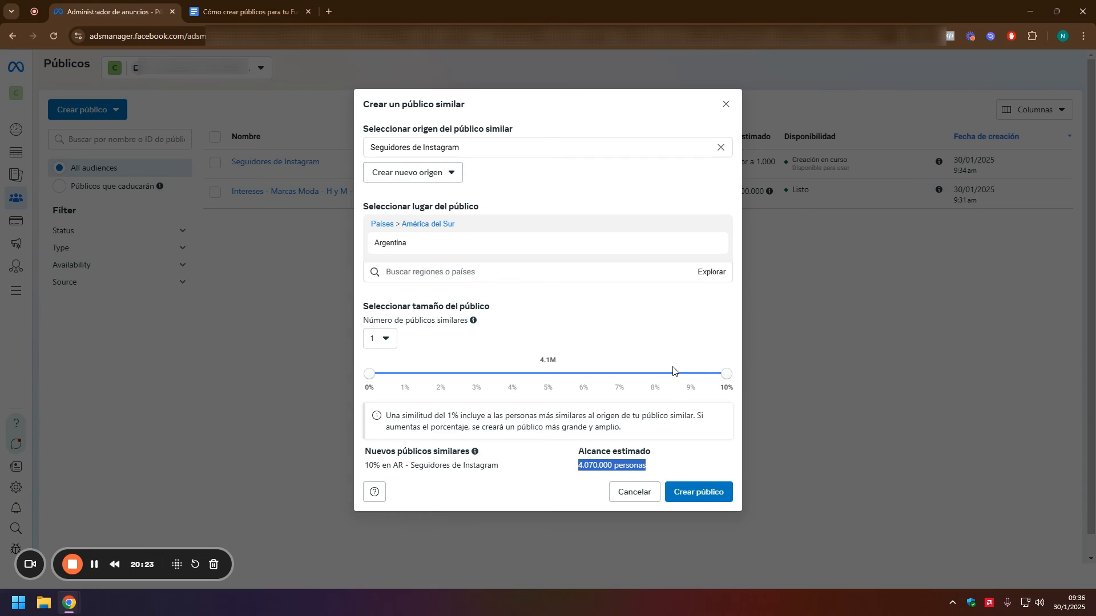
pyautogui.moveTo(728, 376)
pyautogui.mouseDown()
pyautogui.moveTo(548, 377)
pyautogui.moveTo(724, 381)
pyautogui.mouseUp()
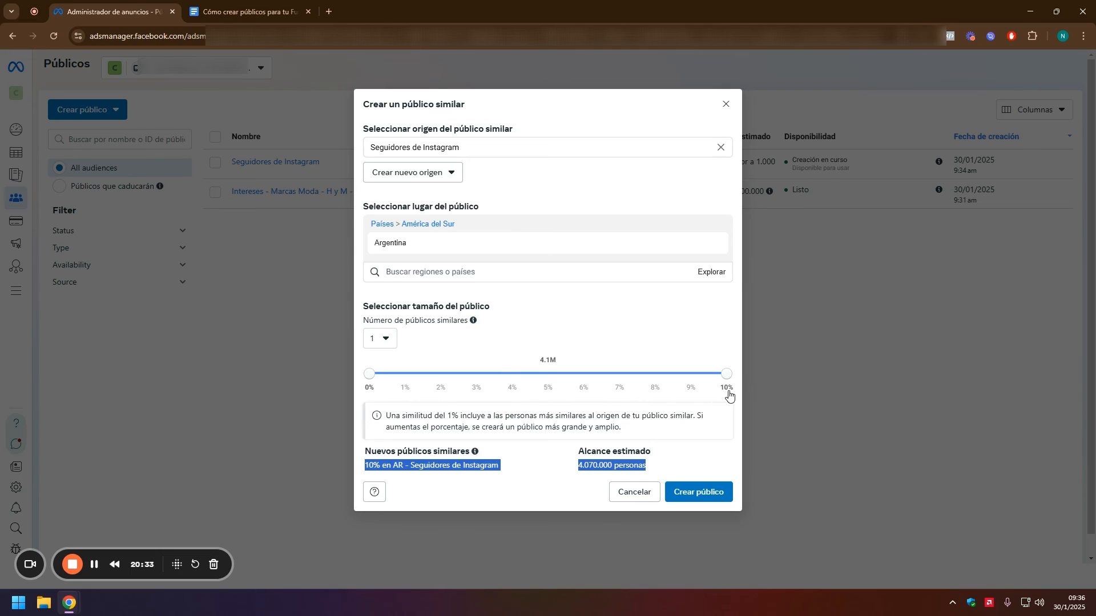
pyautogui.click(688, 468)
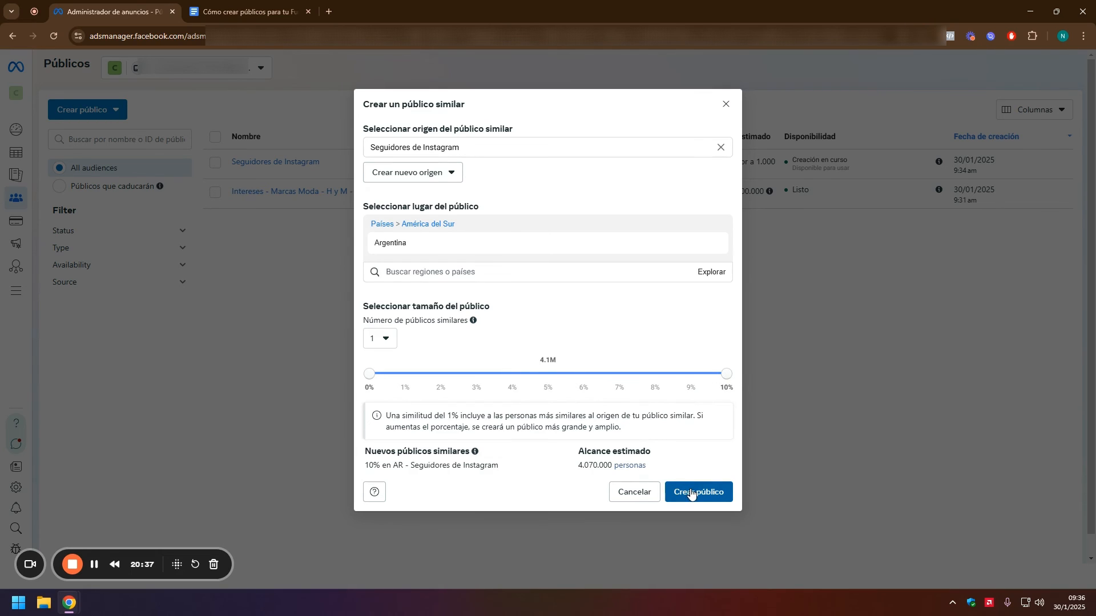
pyautogui.click(691, 493)
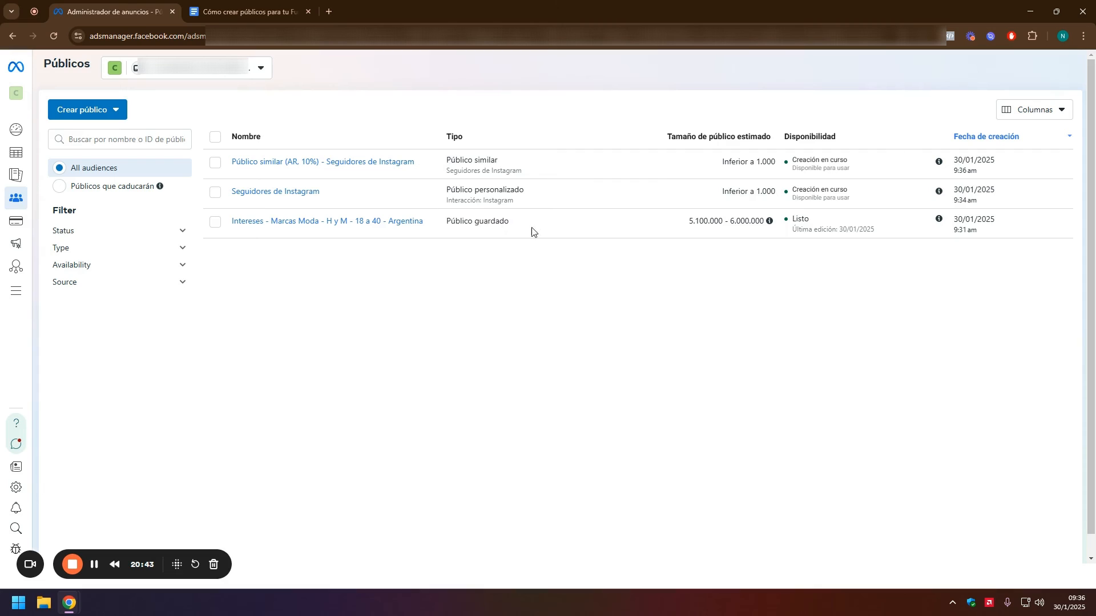
# Step: Compare the audience types of the saved, lookalike and custom audiences in the audience list
pyautogui.moveTo(531, 230); pyautogui.dragTo(450, 220)
pyautogui.moveTo(539, 161); pyautogui.dragTo(444, 160)
pyautogui.click(491, 150)
pyautogui.moveTo(544, 191); pyautogui.dragTo(447, 184)
pyautogui.click(553, 192)
# Step: Switch to the Google Docs outline and review the custom web audiences listed under "Tráfico cálido"
pyautogui.click(269, 11)
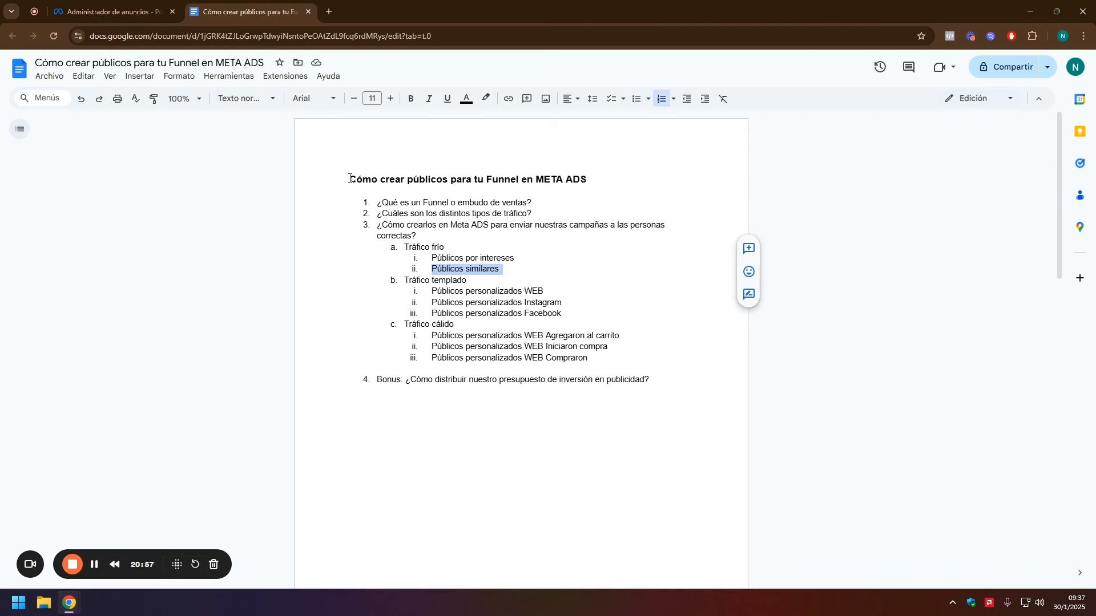
pyautogui.moveTo(349, 179); pyautogui.dragTo(450, 184)
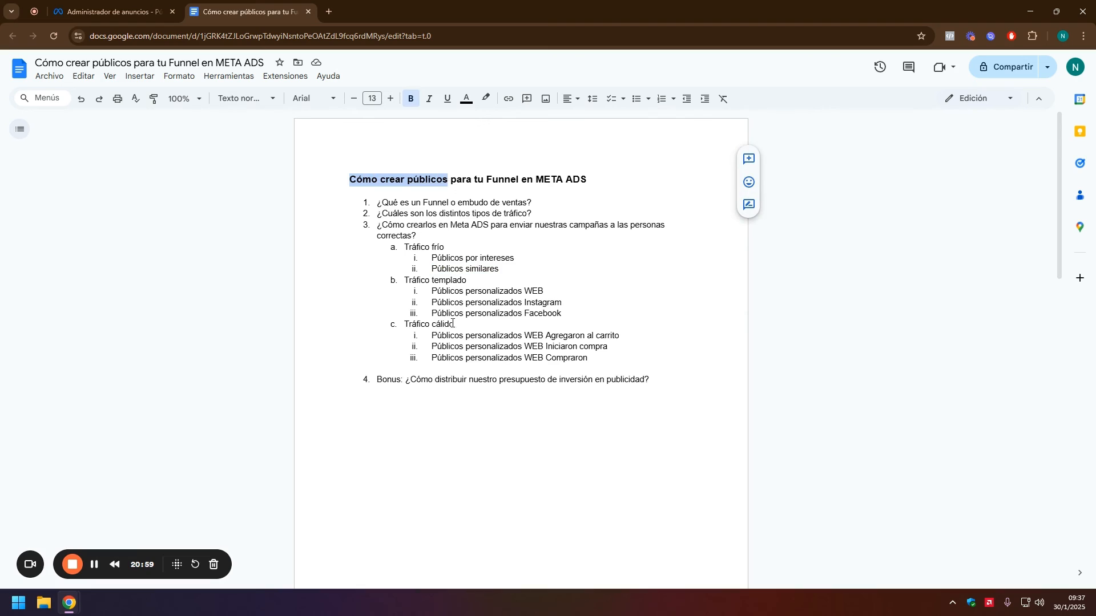
pyautogui.moveTo(432, 336); pyautogui.dragTo(625, 349)
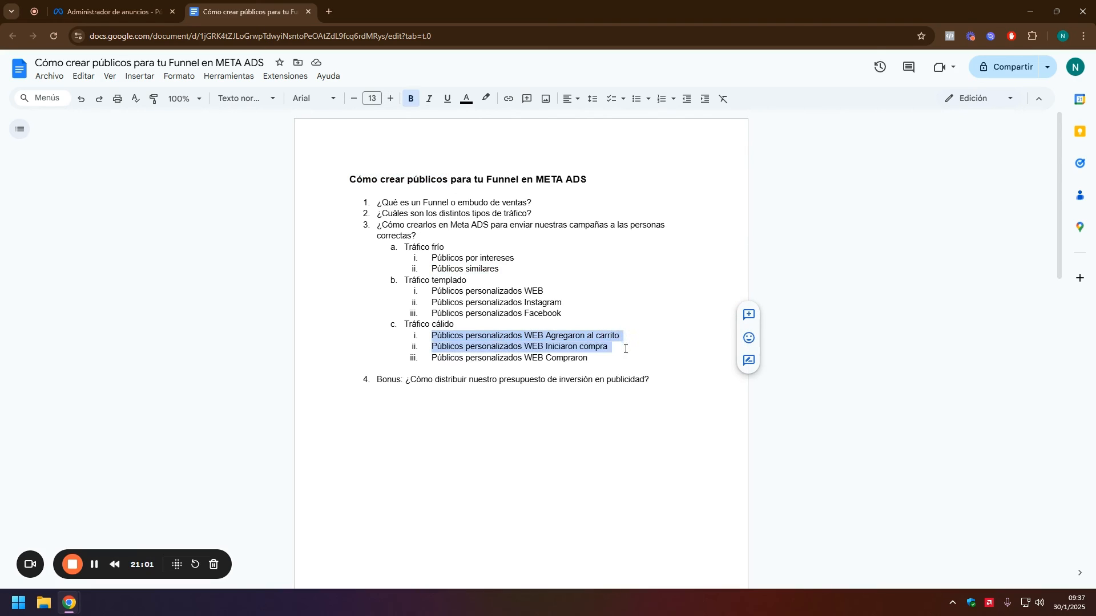
pyautogui.click(625, 351)
pyautogui.moveTo(550, 349); pyautogui.dragTo(611, 349)
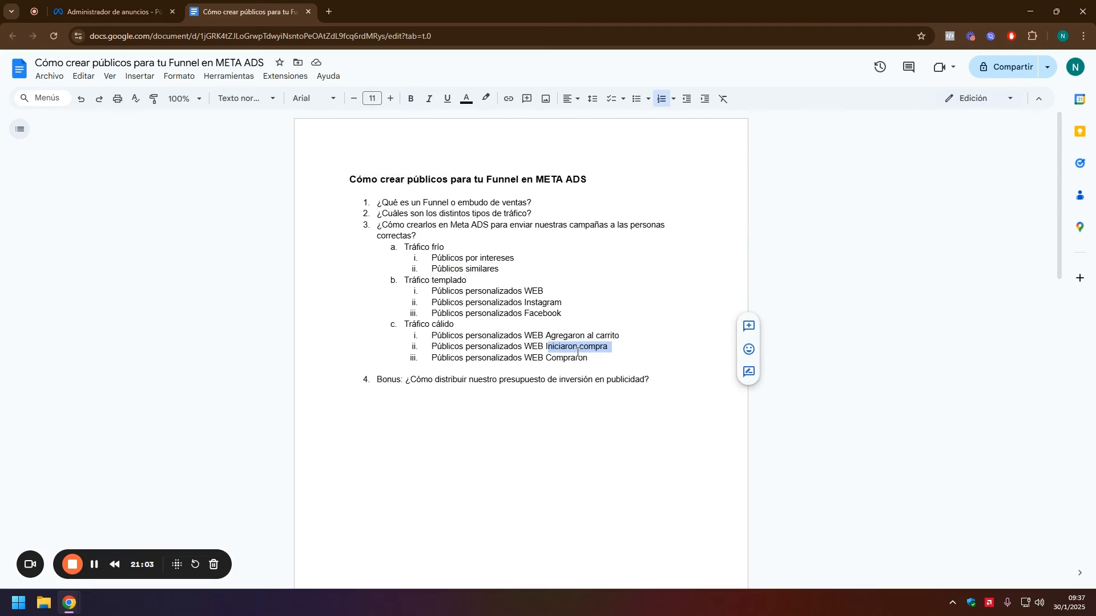
pyautogui.click(577, 351)
pyautogui.moveTo(544, 358); pyautogui.dragTo(592, 359)
pyautogui.click(594, 357)
pyautogui.click(444, 326)
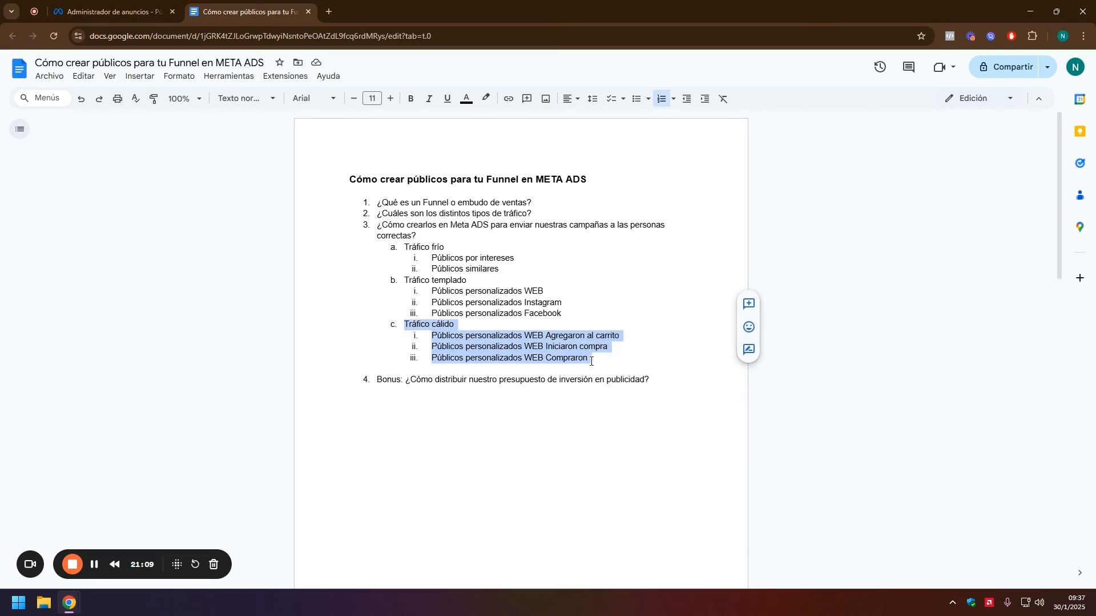
pyautogui.click(591, 358)
# Step: Glance at the Ads Manager audience list, return to the Google Docs outline and reread the "Agregaron al carrito" item
pyautogui.click(115, 11)
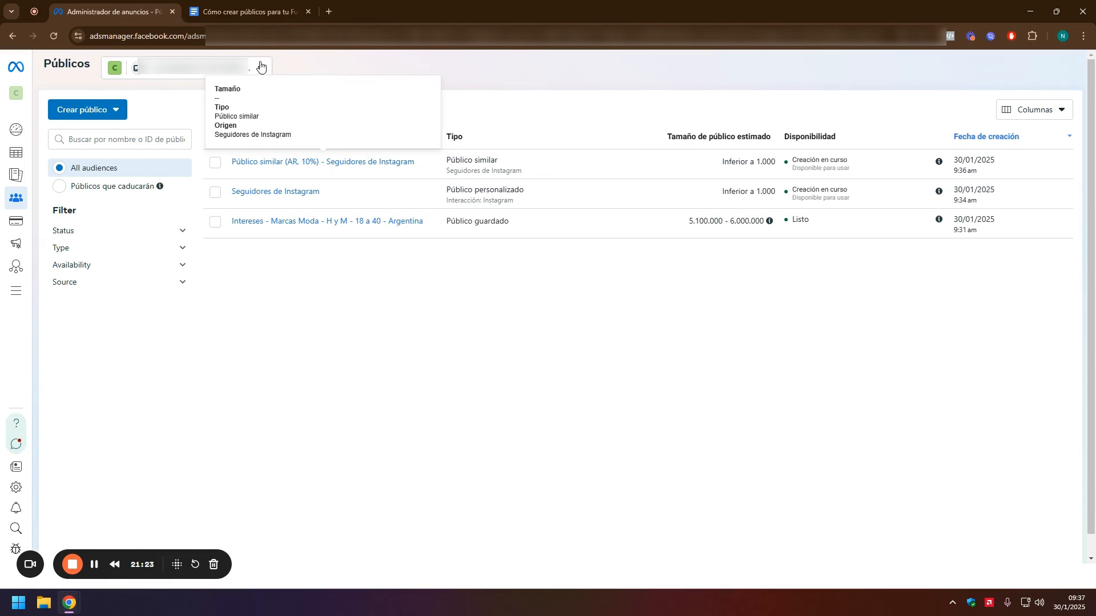
pyautogui.click(238, 4)
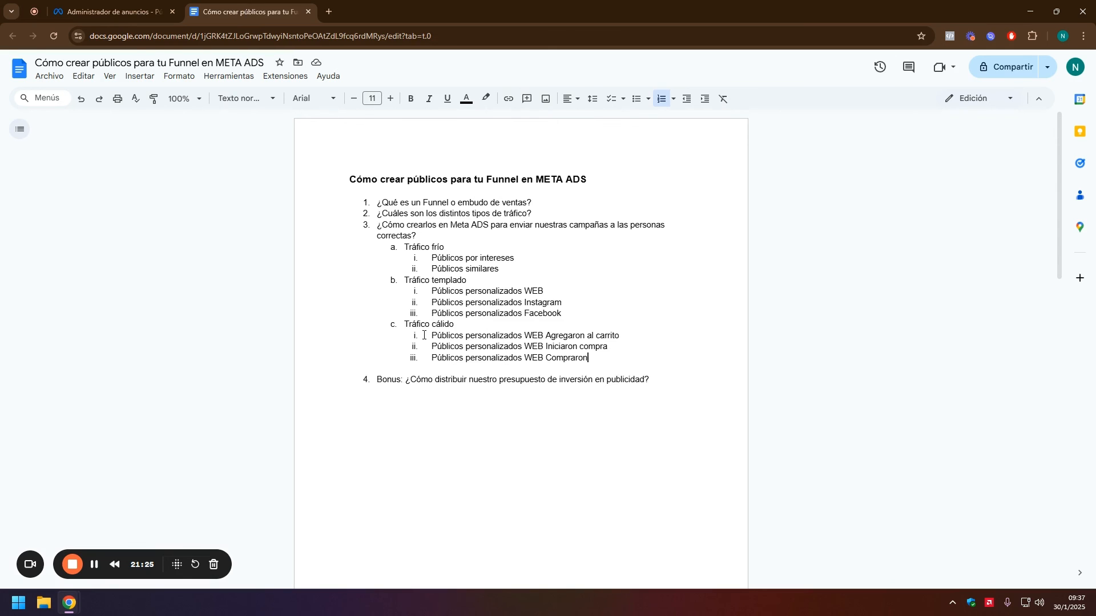
pyautogui.moveTo(491, 345); pyautogui.dragTo(604, 333)
pyautogui.click(590, 356)
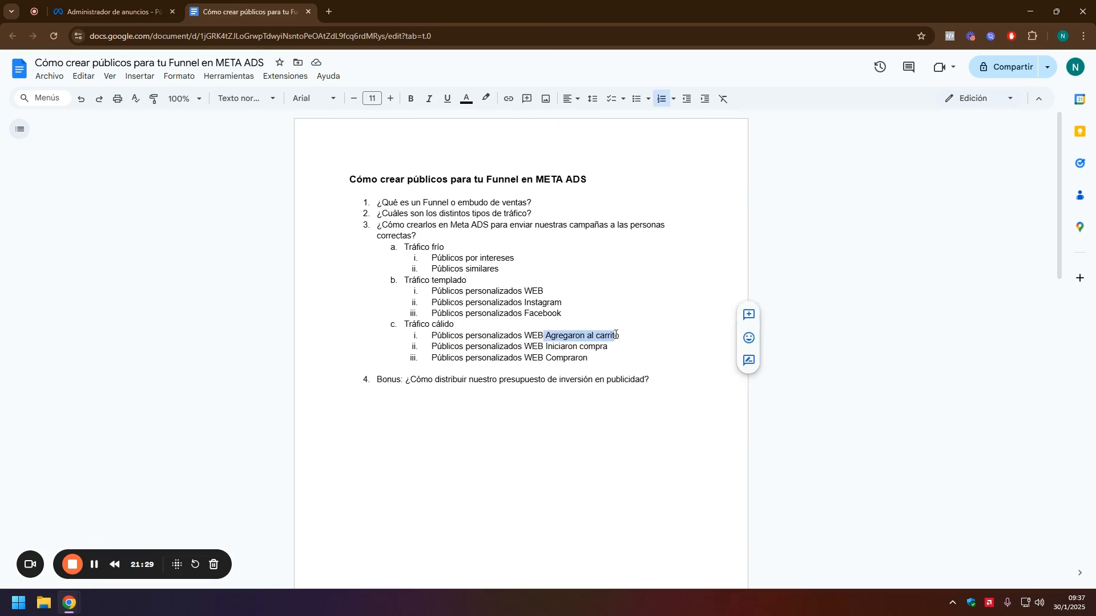
pyautogui.click(589, 356)
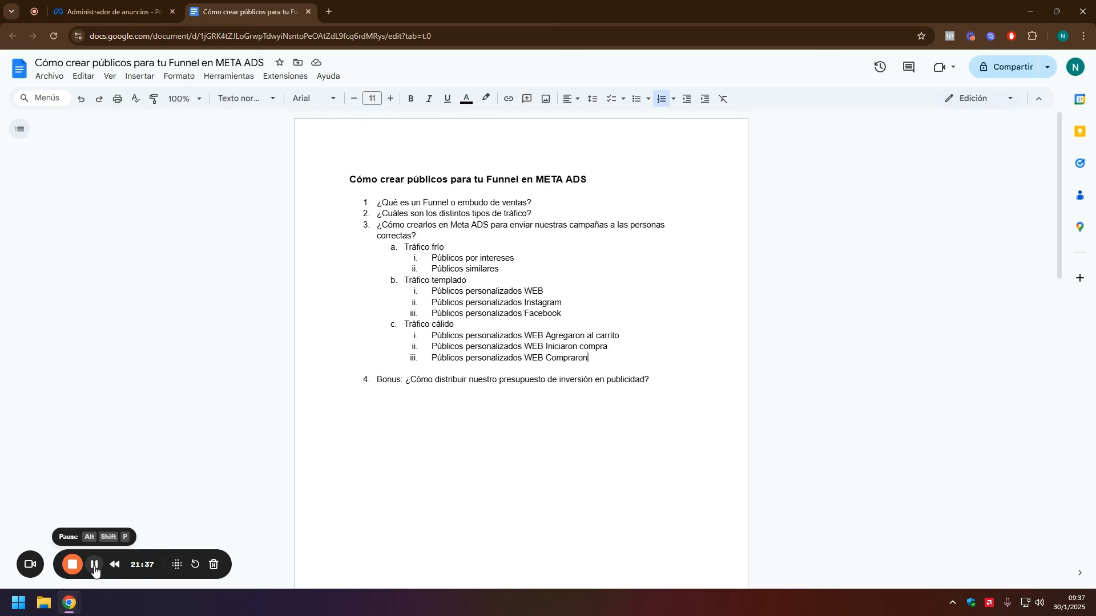
pyautogui.moveTo(118, 532); pyautogui.dragTo(529, 450)
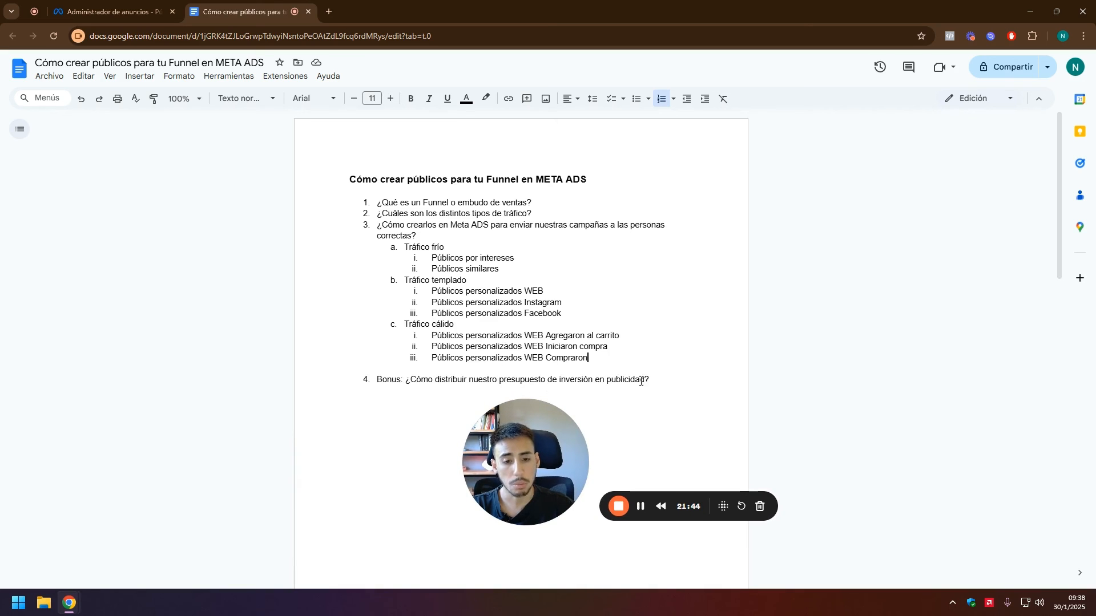
pyautogui.click(537, 505)
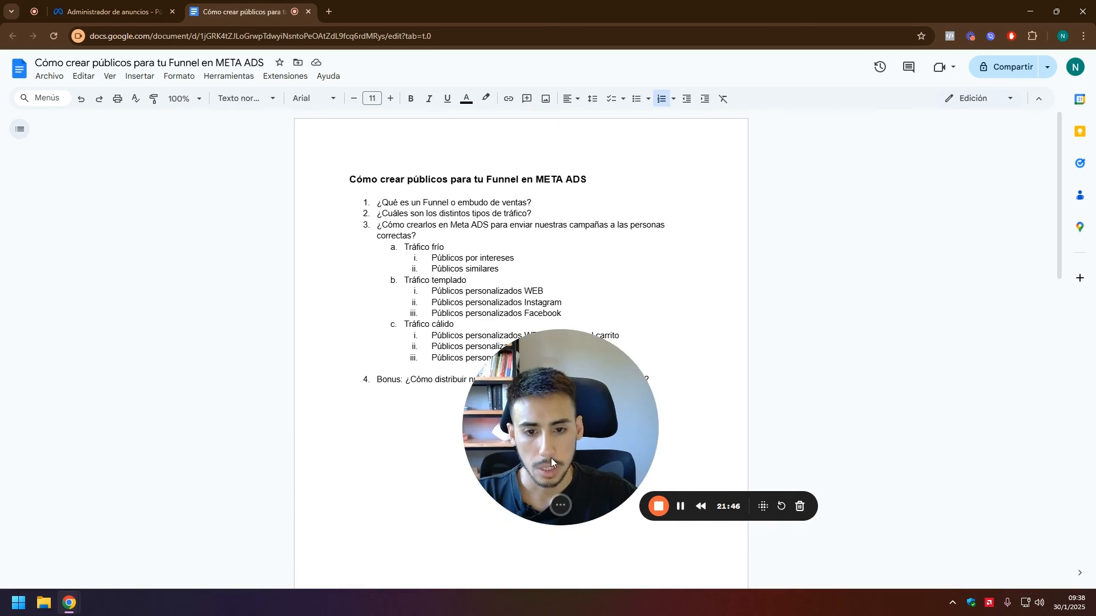
pyautogui.moveTo(538, 427); pyautogui.dragTo(542, 300)
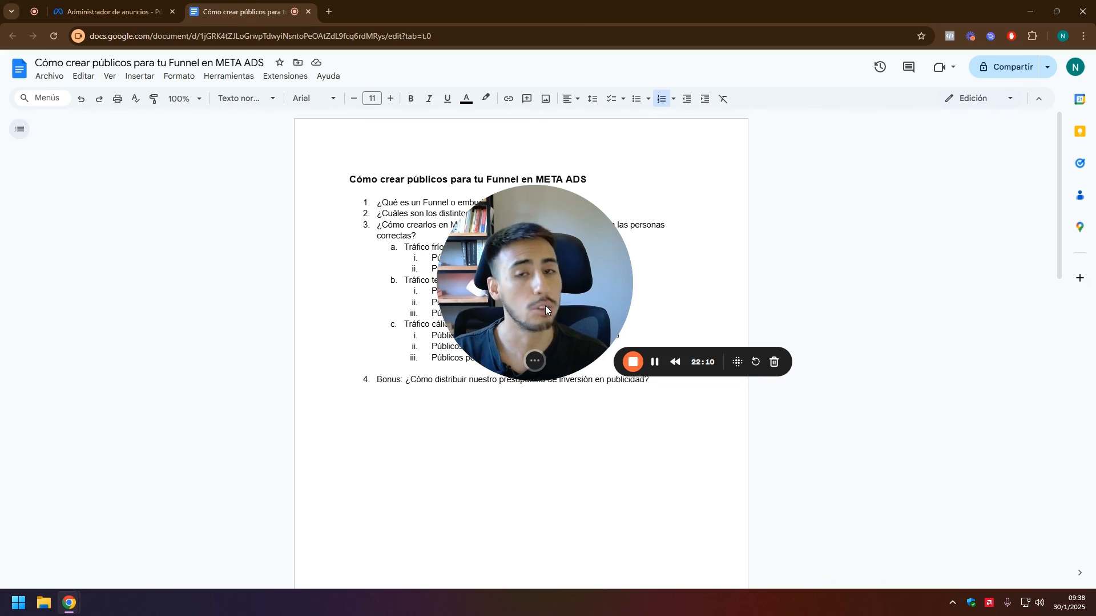
pyautogui.moveTo(534, 311); pyautogui.dragTo(529, 467)
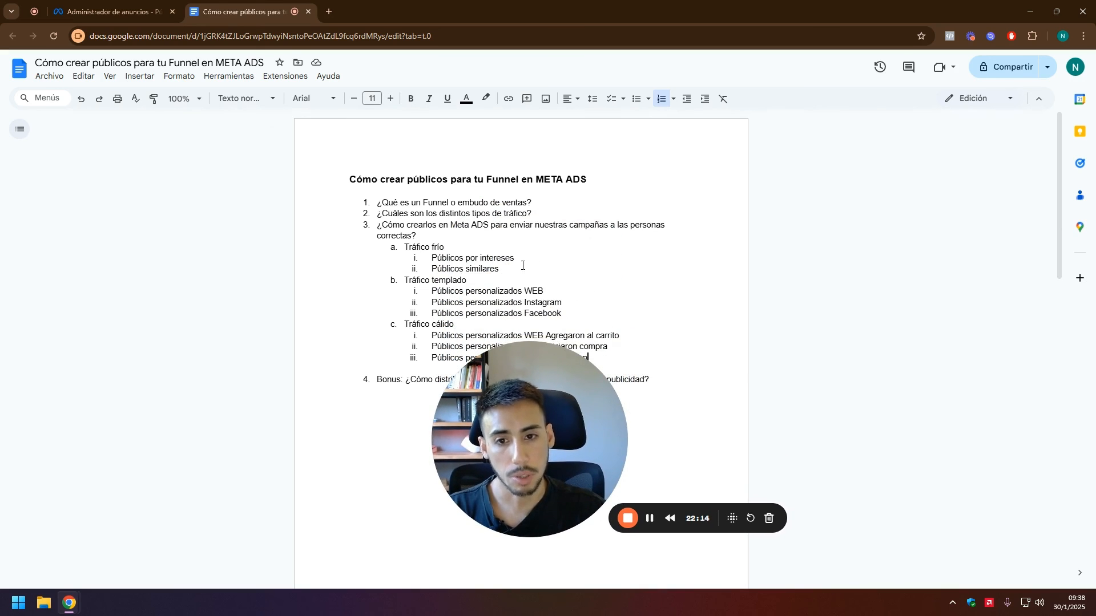
# Step: Review the outline's "Tráfico frío" audiences, followed by the "Tráfico templado" and "Tráfico cálido" custom audiences
pyautogui.moveTo(436, 269); pyautogui.dragTo(489, 257)
pyautogui.click(489, 257)
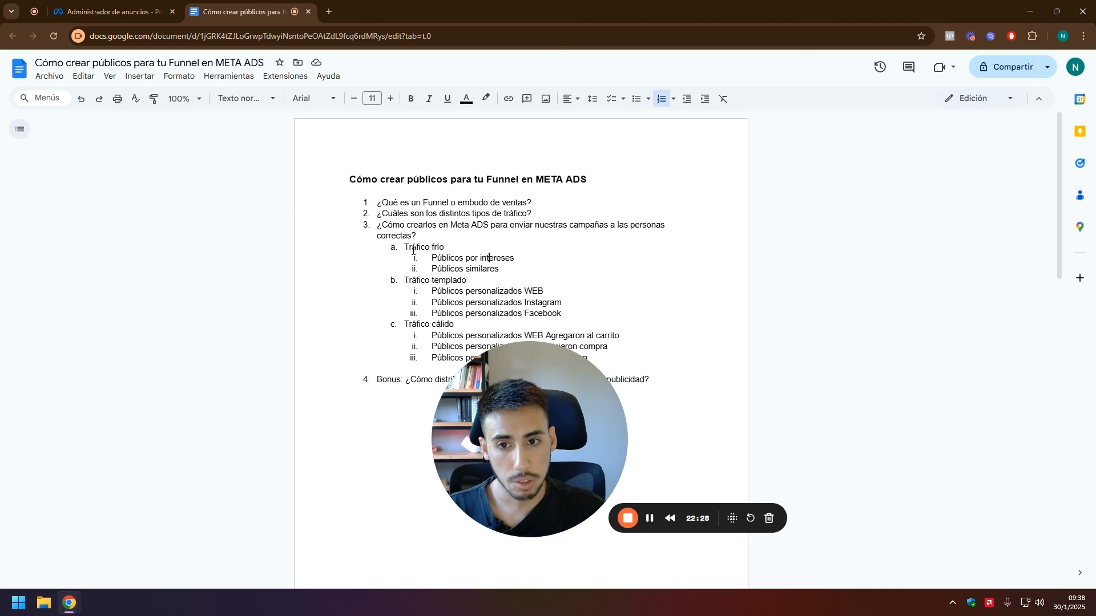
pyautogui.moveTo(418, 252); pyautogui.dragTo(487, 259)
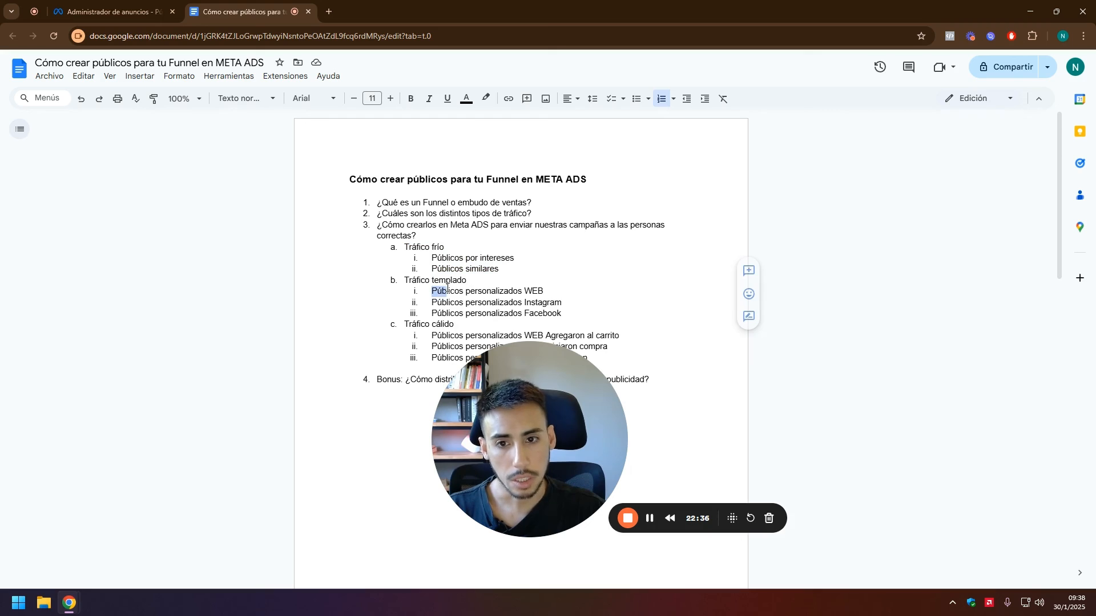
pyautogui.moveTo(447, 288); pyautogui.dragTo(543, 334)
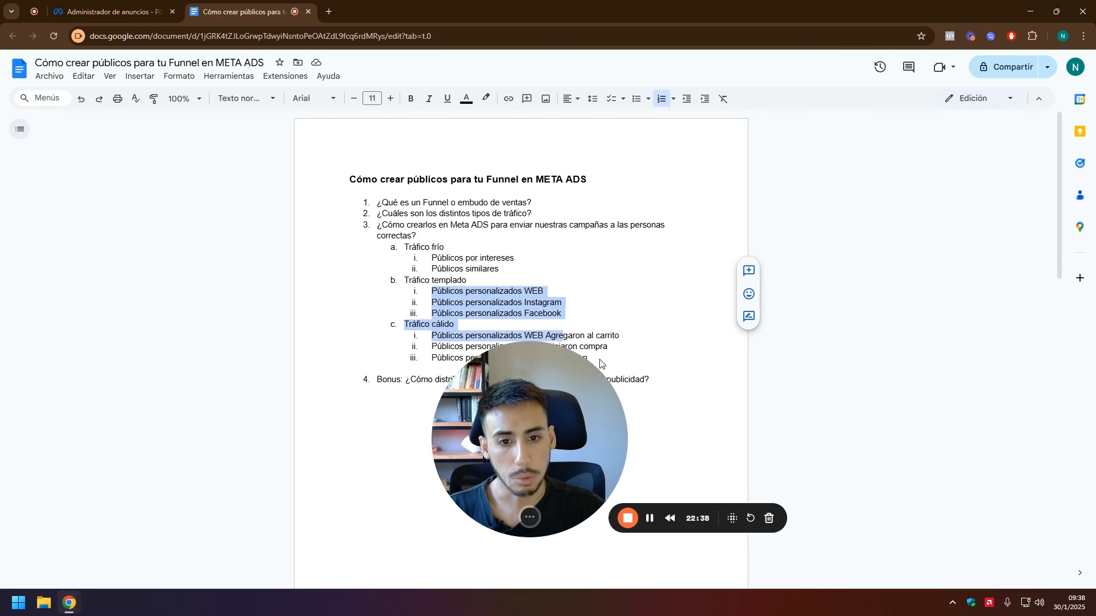
pyautogui.moveTo(608, 399); pyautogui.dragTo(286, 322)
pyautogui.click(403, 317)
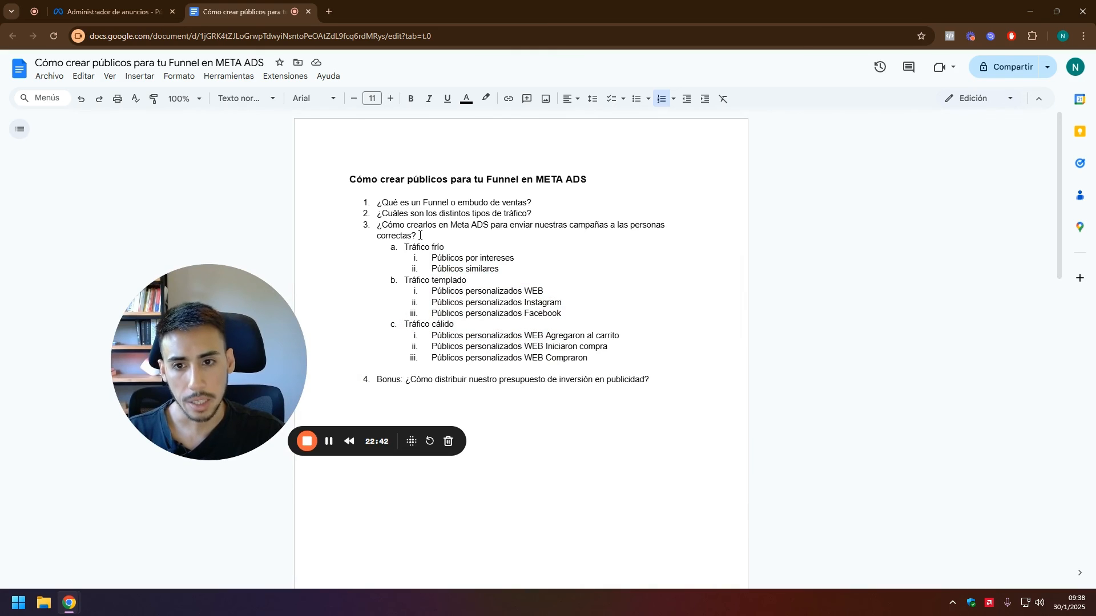
pyautogui.moveTo(404, 247); pyautogui.dragTo(477, 274)
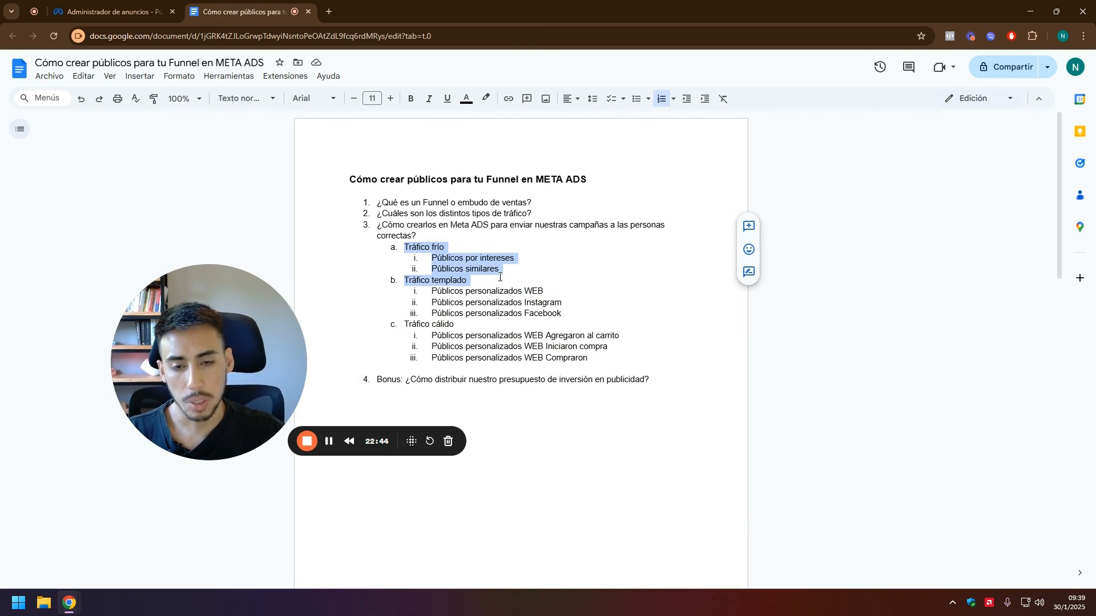
pyautogui.moveTo(404, 281); pyautogui.dragTo(343, 367)
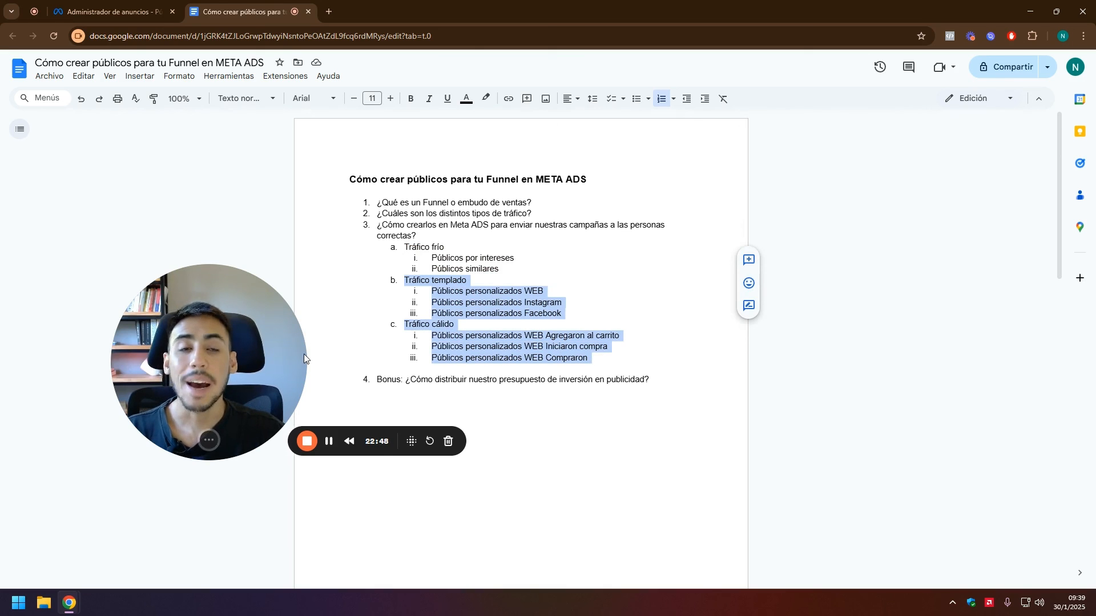
pyautogui.click(411, 291)
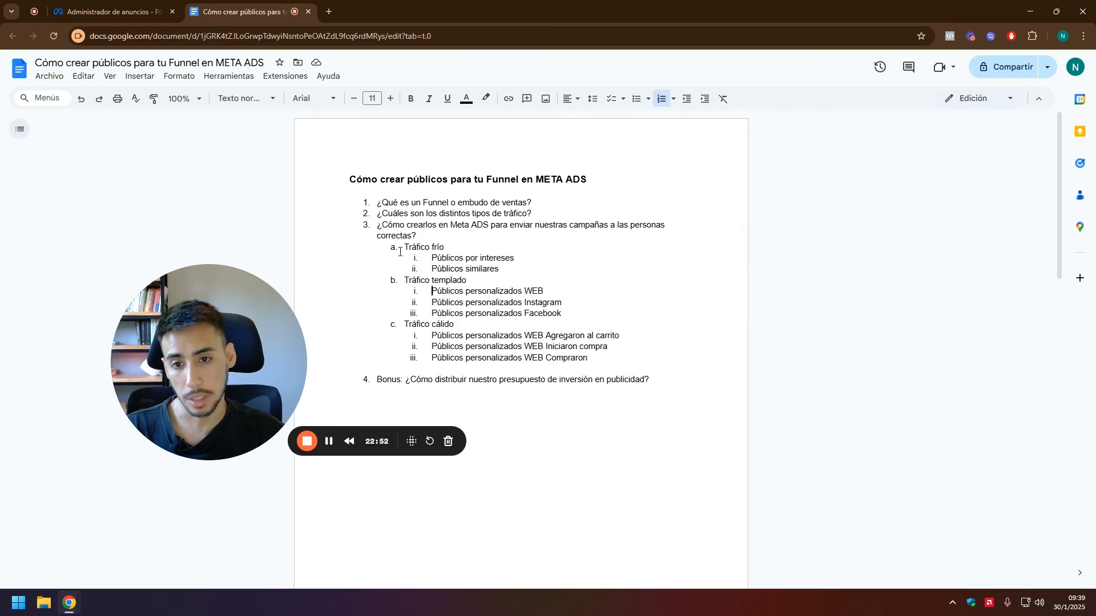
# Step: Compare the "Tráfico frío" block of the outline with the "Tráfico templado" and "Tráfico cálido" blocks
pyautogui.moveTo(419, 248); pyautogui.dragTo(503, 269)
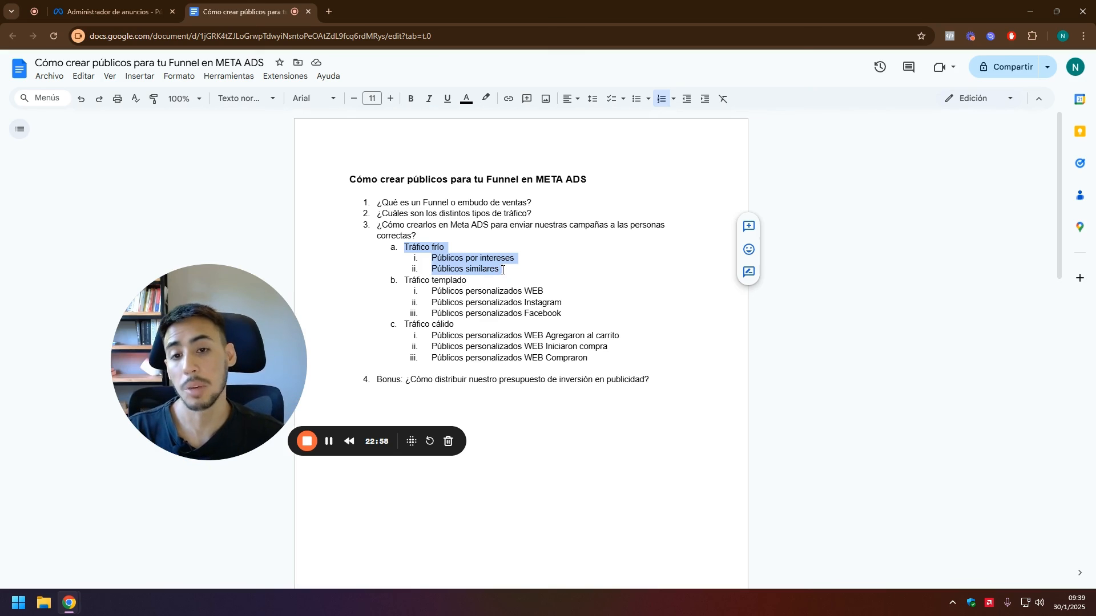
pyautogui.click(372, 235)
pyautogui.moveTo(405, 247); pyautogui.dragTo(502, 268)
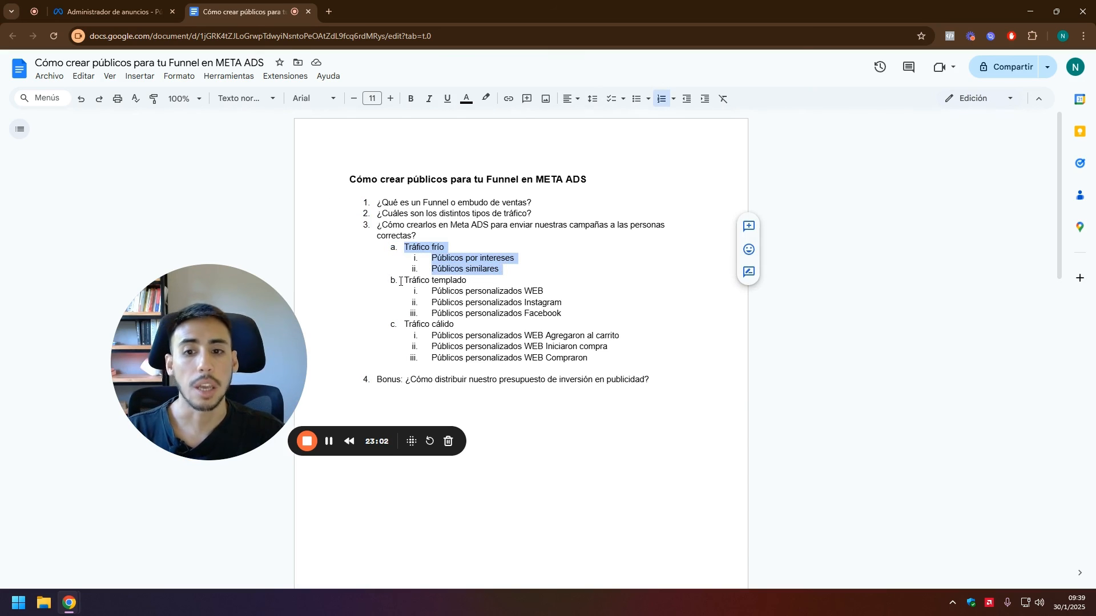
pyautogui.moveTo(405, 280); pyautogui.dragTo(607, 360)
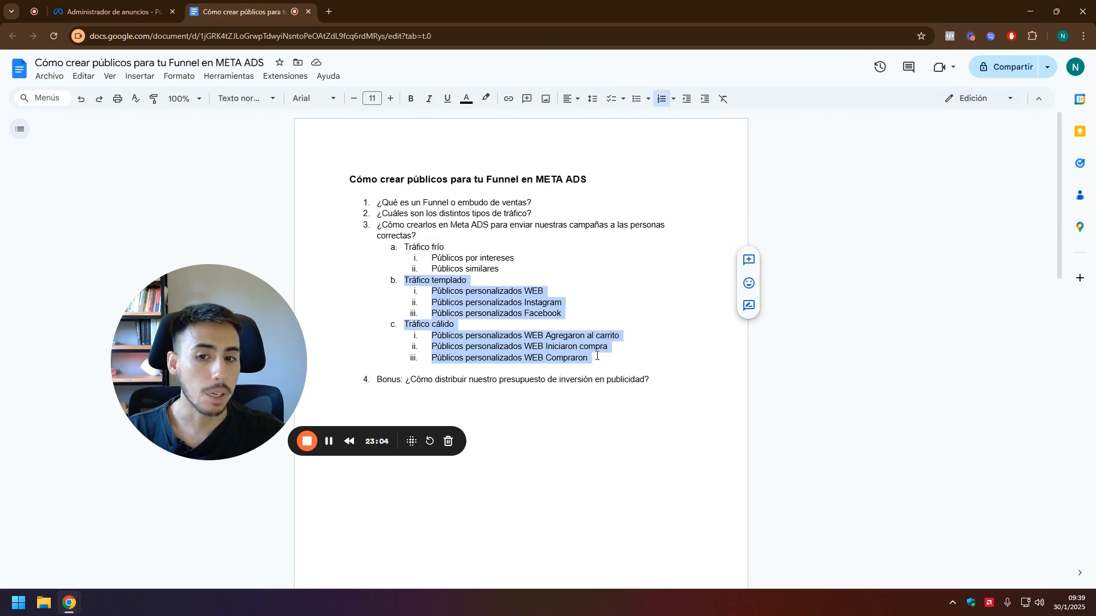
pyautogui.moveTo(406, 281); pyautogui.dragTo(486, 323)
pyautogui.moveTo(405, 324); pyautogui.dragTo(598, 365)
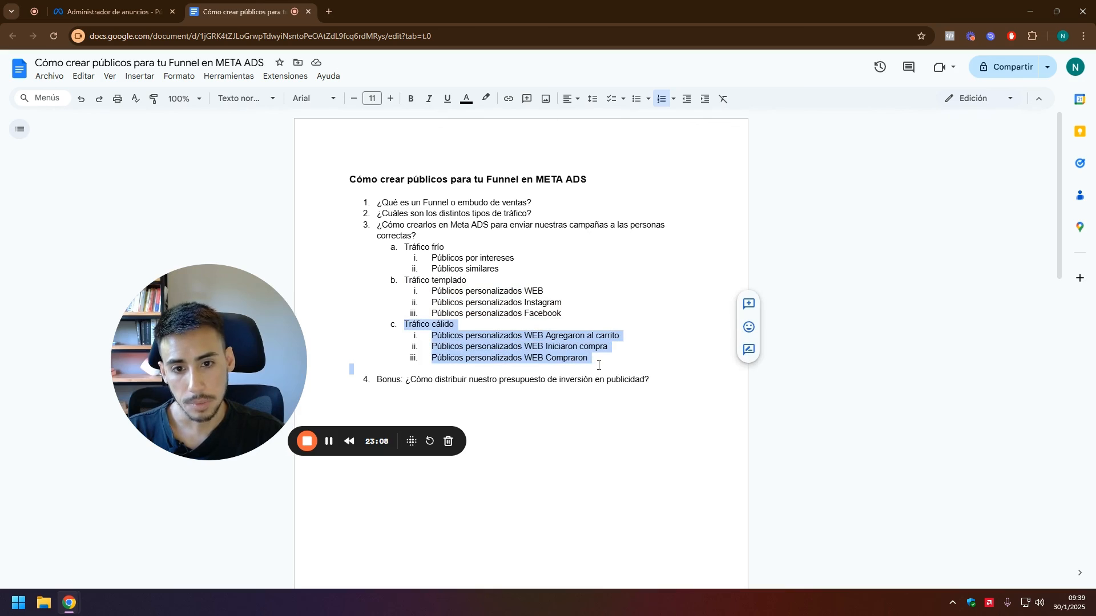
# Step: Reread the outline's "Tráfico frío" heading together with its "Públicos por intereses" and "Públicos similares" items
pyautogui.click(587, 362)
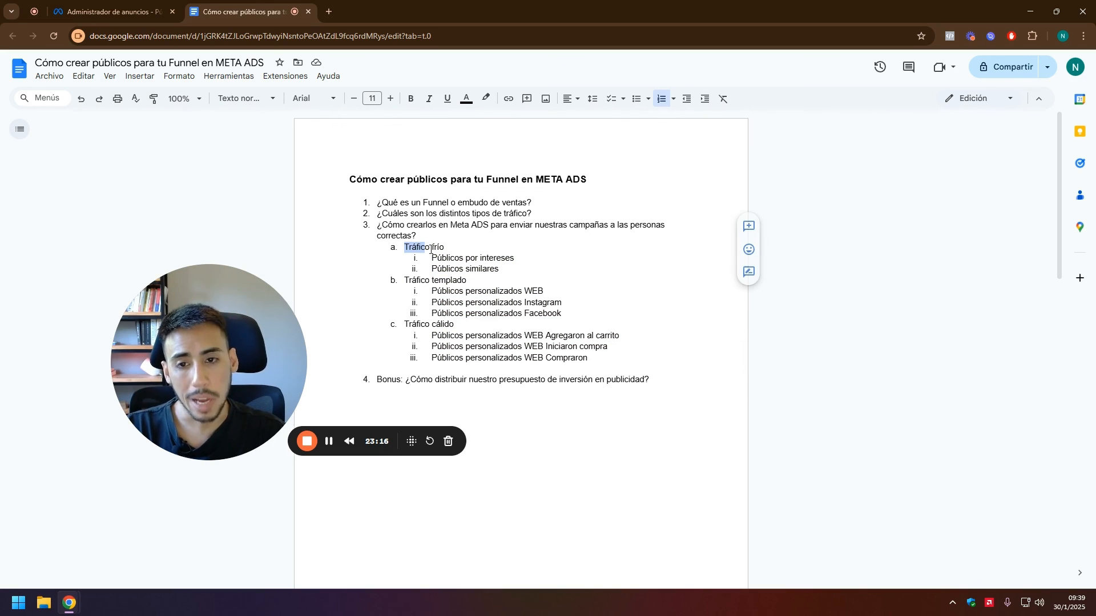
pyautogui.click(501, 270)
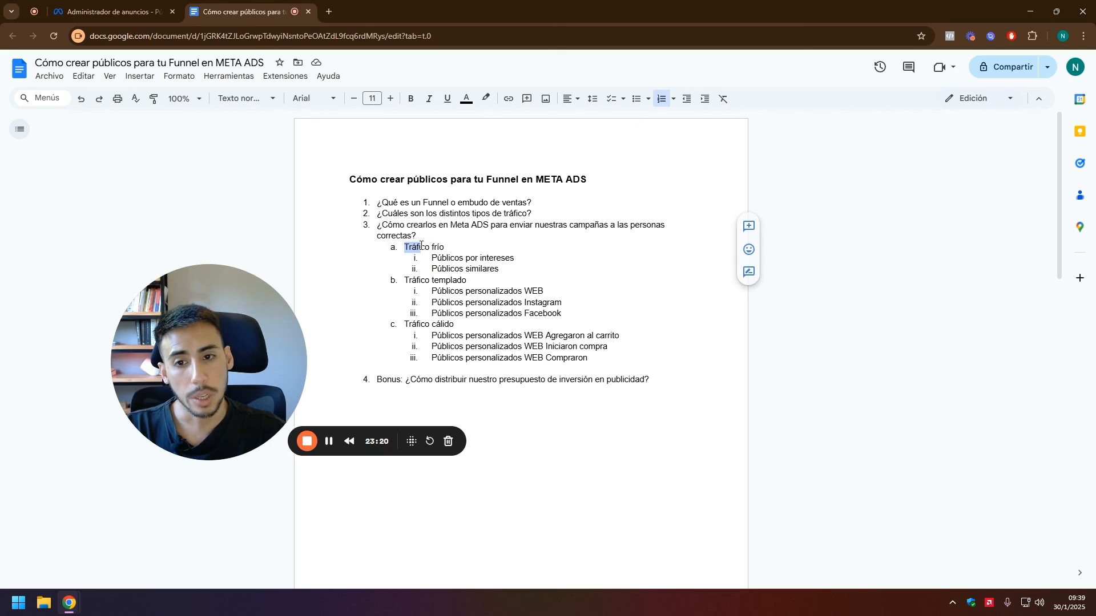
pyautogui.click(505, 267)
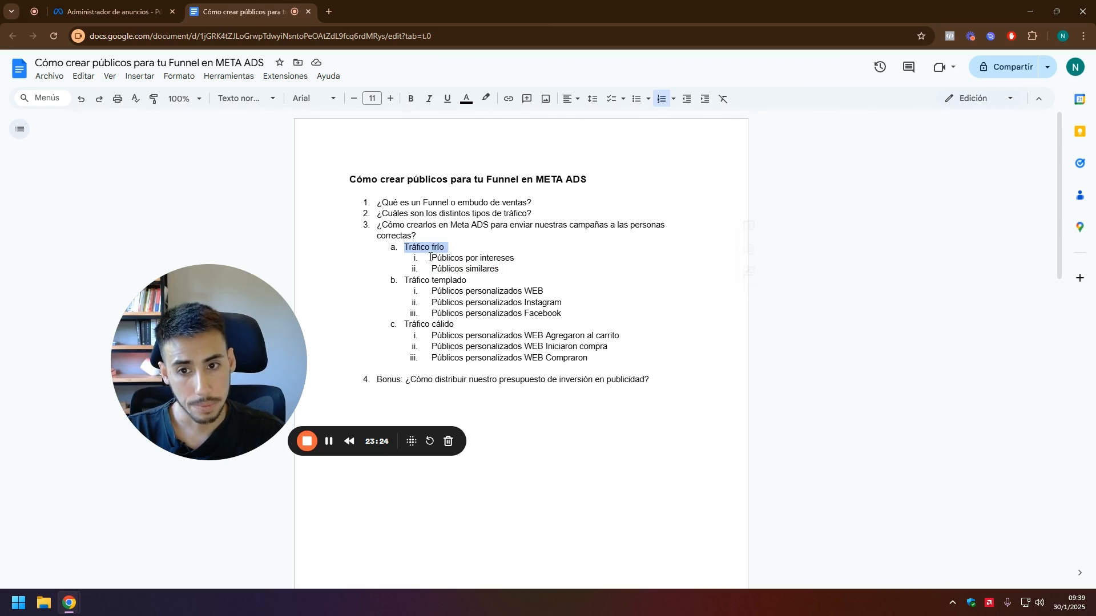
pyautogui.click(514, 278)
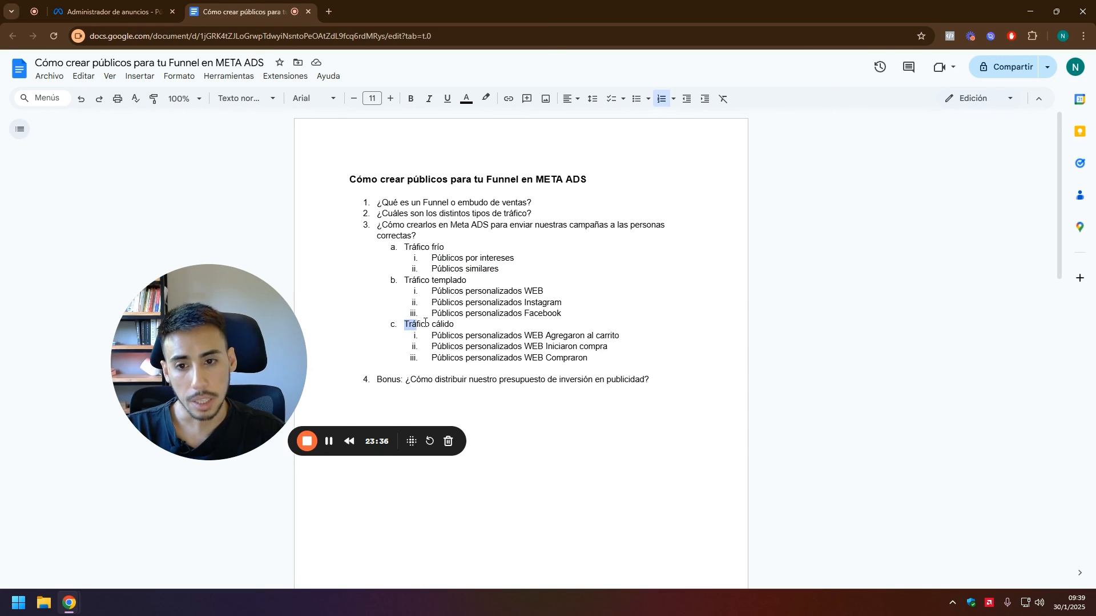
# Step: Examine the WEB, Instagram and Facebook custom audiences under "Tráfico templado" in relation to the "Tráfico cálido" heading
pyautogui.click(483, 302)
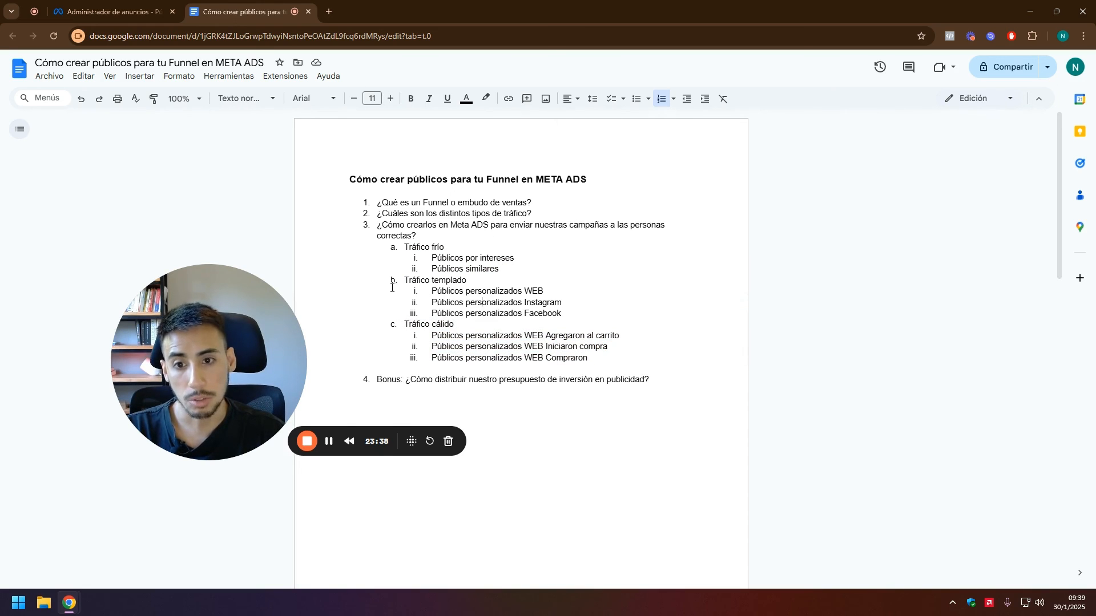
pyautogui.click(561, 316)
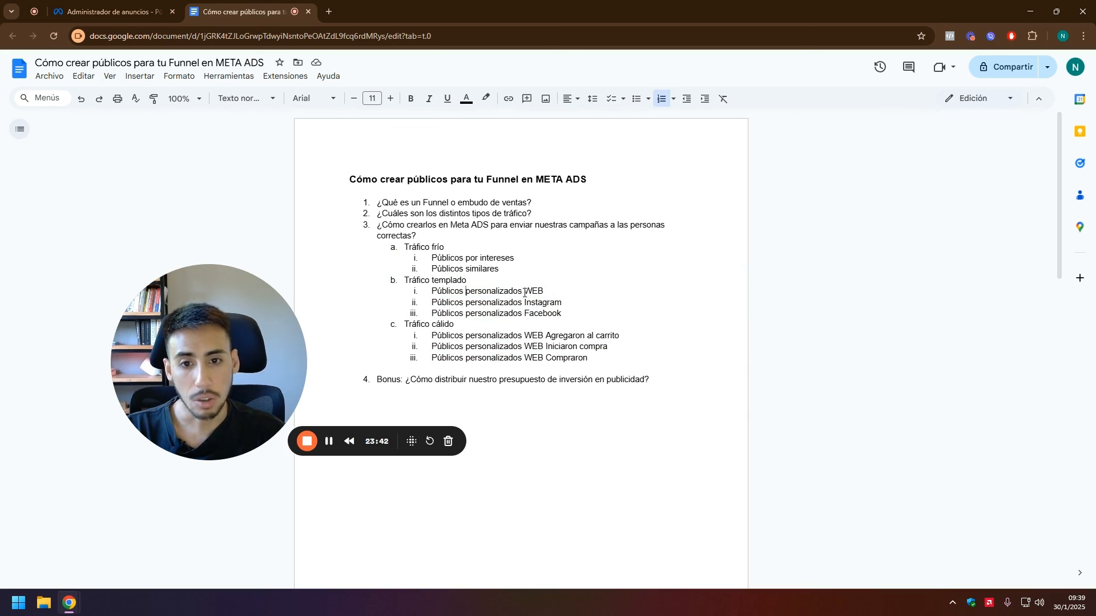
pyautogui.click(557, 314)
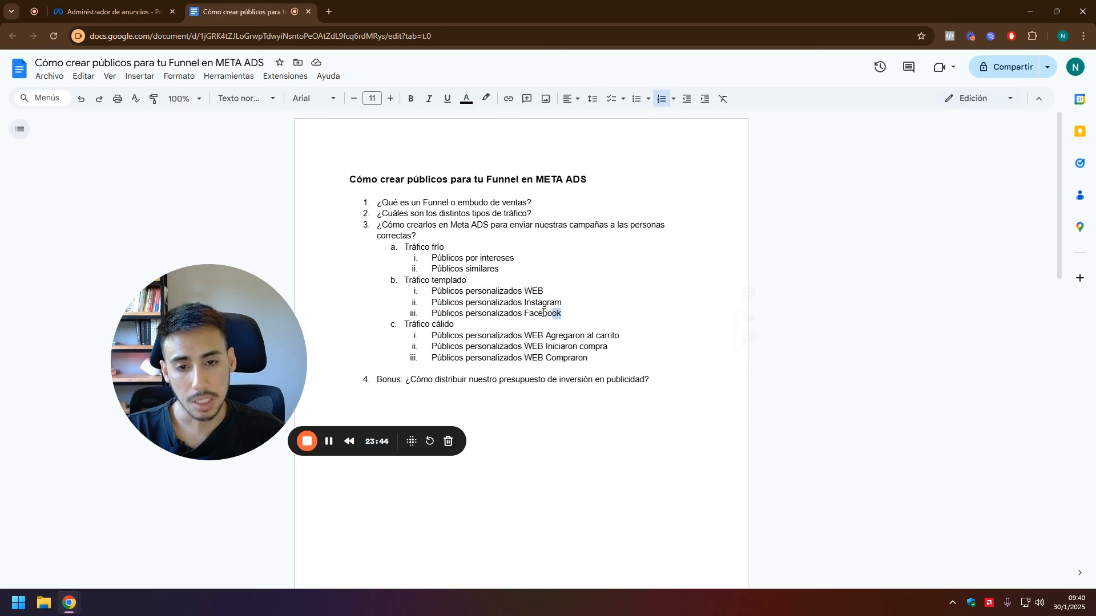
pyautogui.moveTo(543, 314); pyautogui.dragTo(421, 285)
pyautogui.click(400, 281)
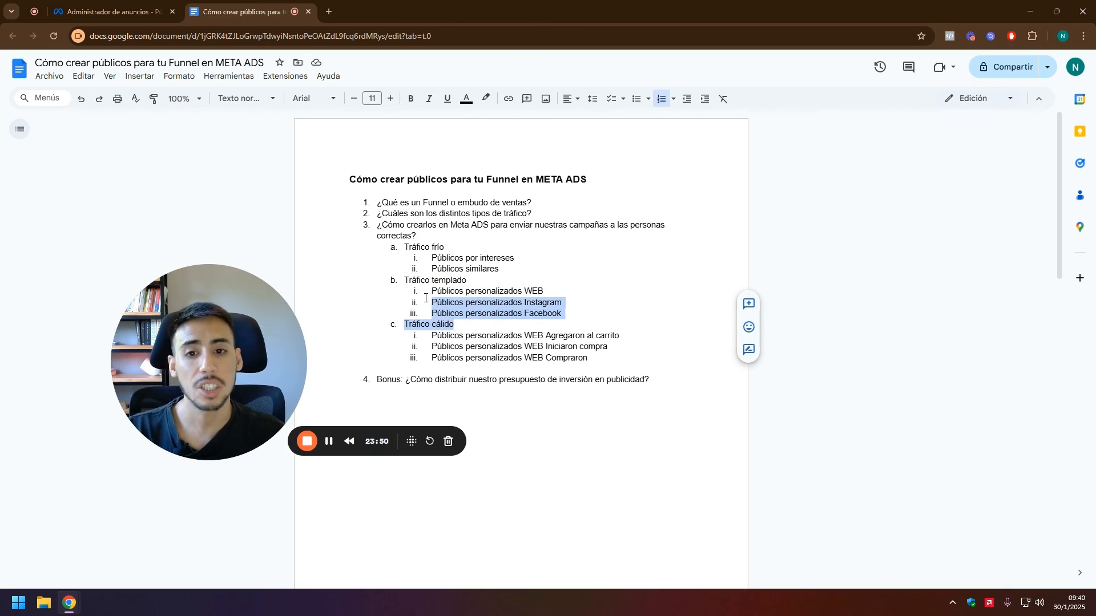
pyautogui.click(498, 302)
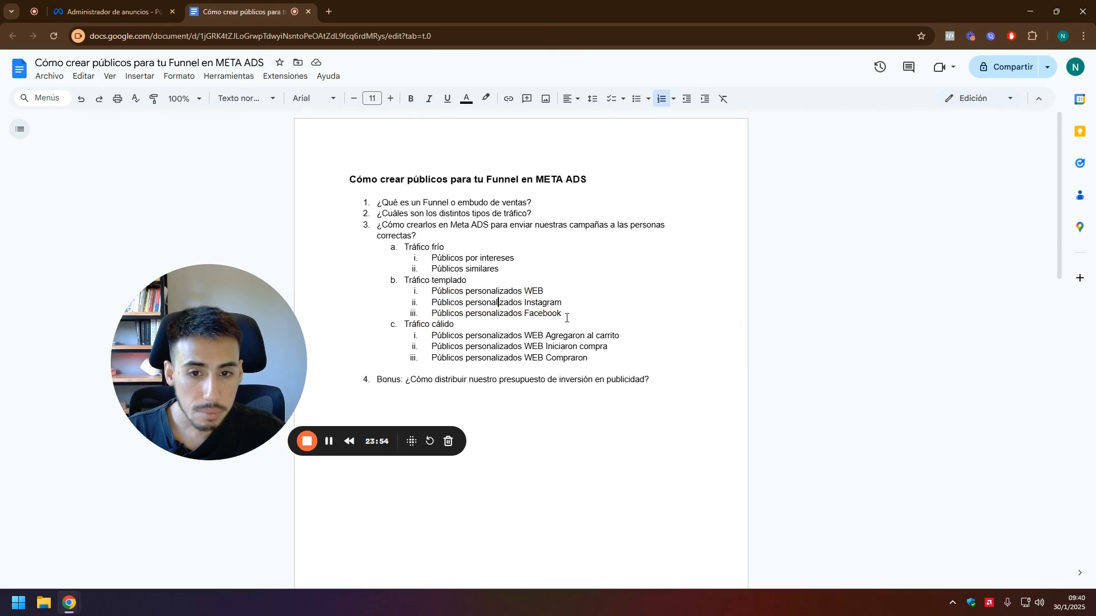
pyautogui.moveTo(562, 313); pyautogui.dragTo(431, 309)
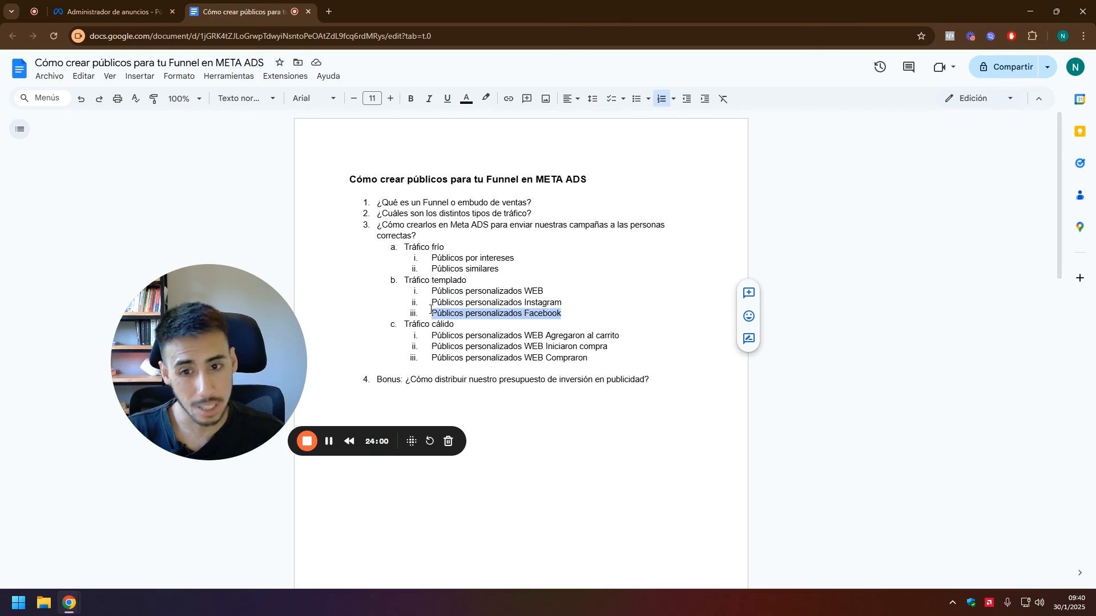
pyautogui.click(429, 309)
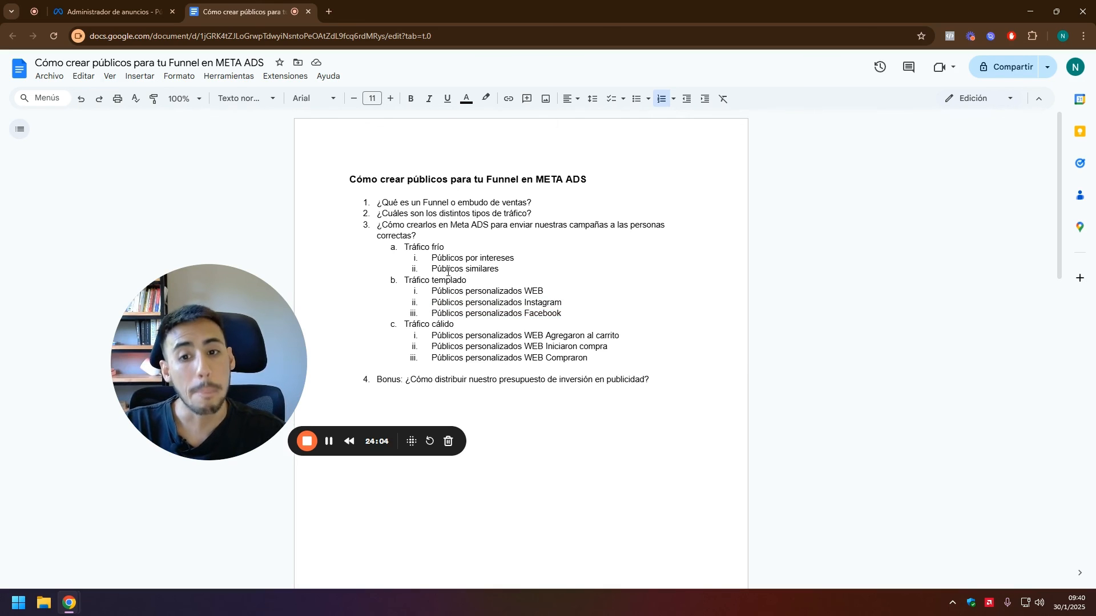
# Step: Highlight the whole "Tráfico frío" block of the outline, from its heading through "Públicos similares", to review it
pyautogui.click(395, 248)
pyautogui.moveTo(406, 247); pyautogui.dragTo(500, 269)
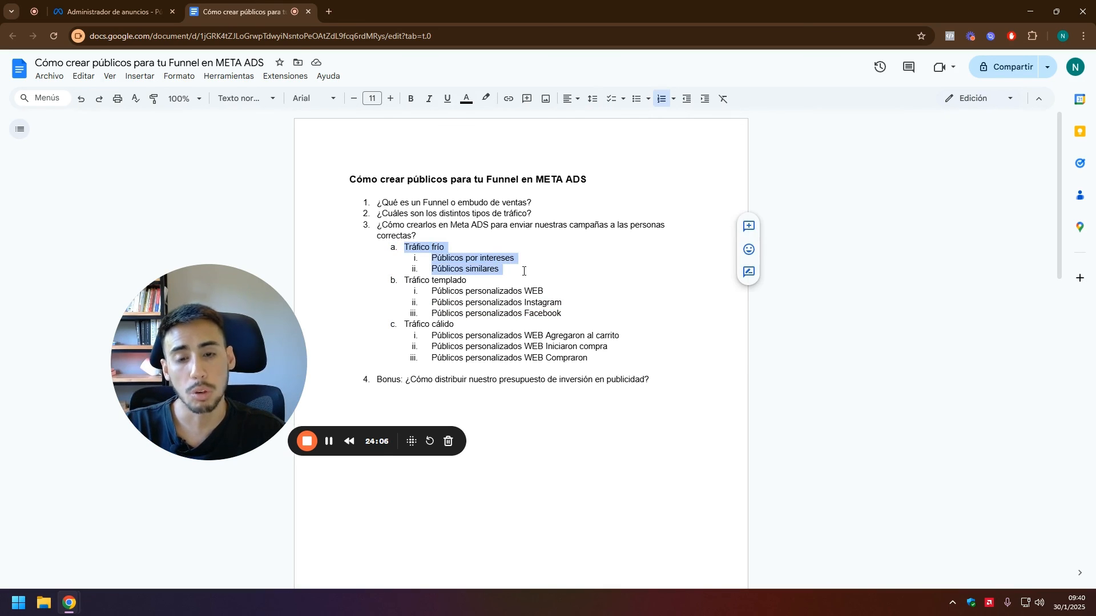
pyautogui.click(500, 269)
pyautogui.moveTo(197, 334); pyautogui.dragTo(507, 280)
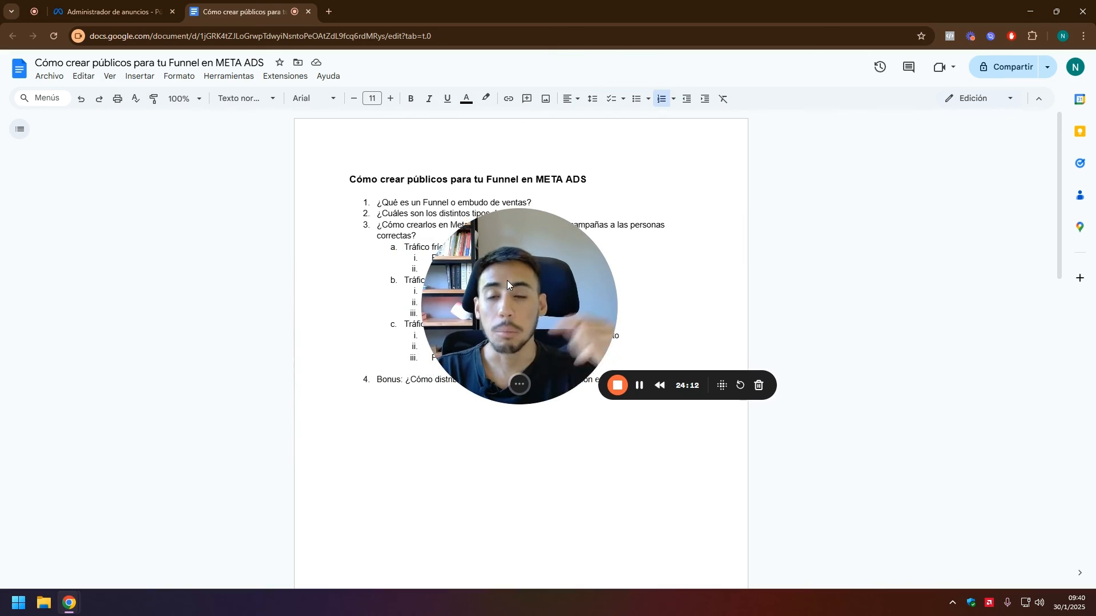